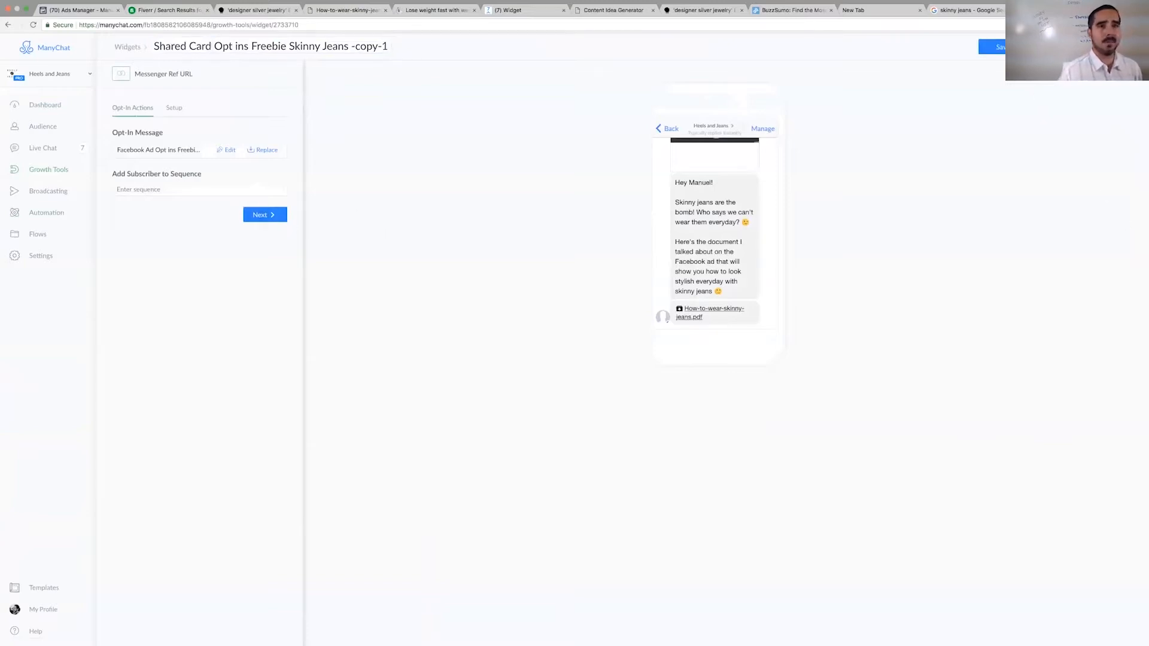
- Save the "Shared Card Opt ins Freebie Skinny Jeans -copy-1" growth tool and open its opt-in message for editing
{"action": "left_click", "coordinate": [992, 47]}
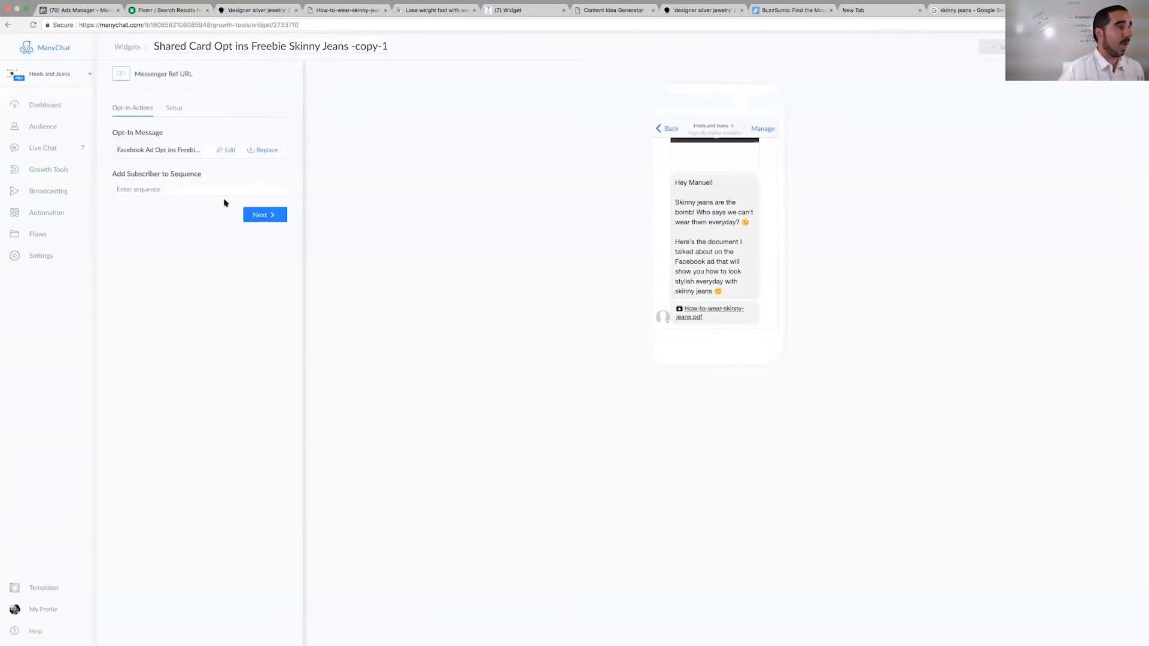
{"action": "left_click", "coordinate": [229, 152]}
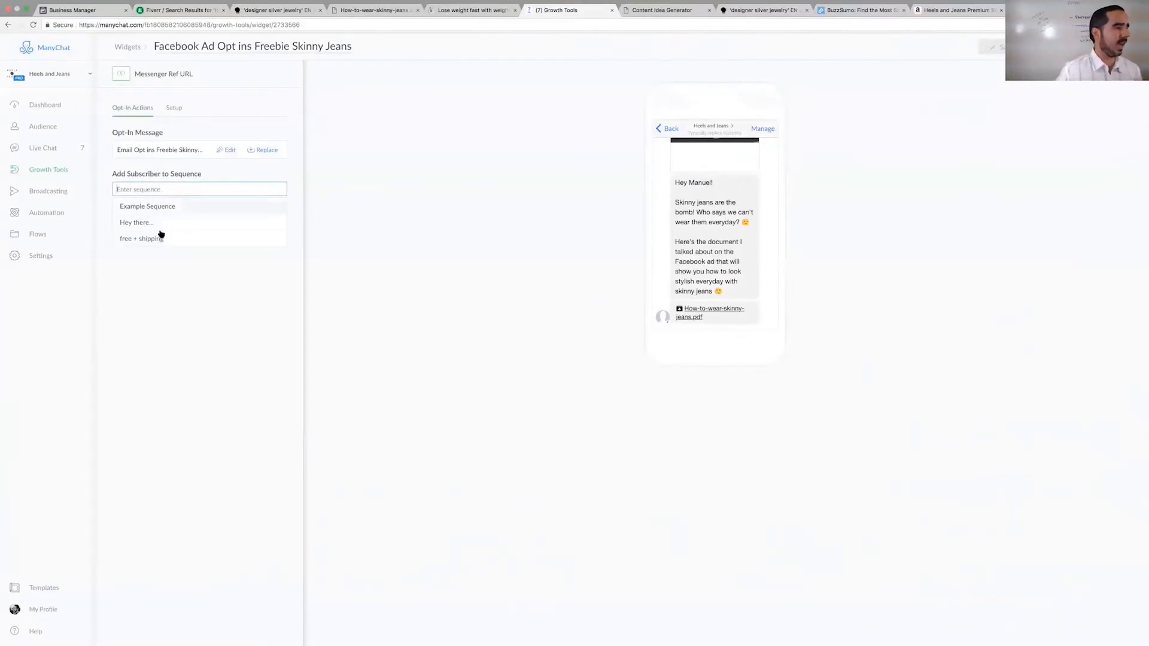
- Examine the sequence choices of the Facebook Ad Opt ins Freebie Skinny Jeans growth tool and reopen it from the growth tools list
{"action": "scroll", "coordinate": [150, 320], "scroll_direction": "up", "scroll_amount": 5}
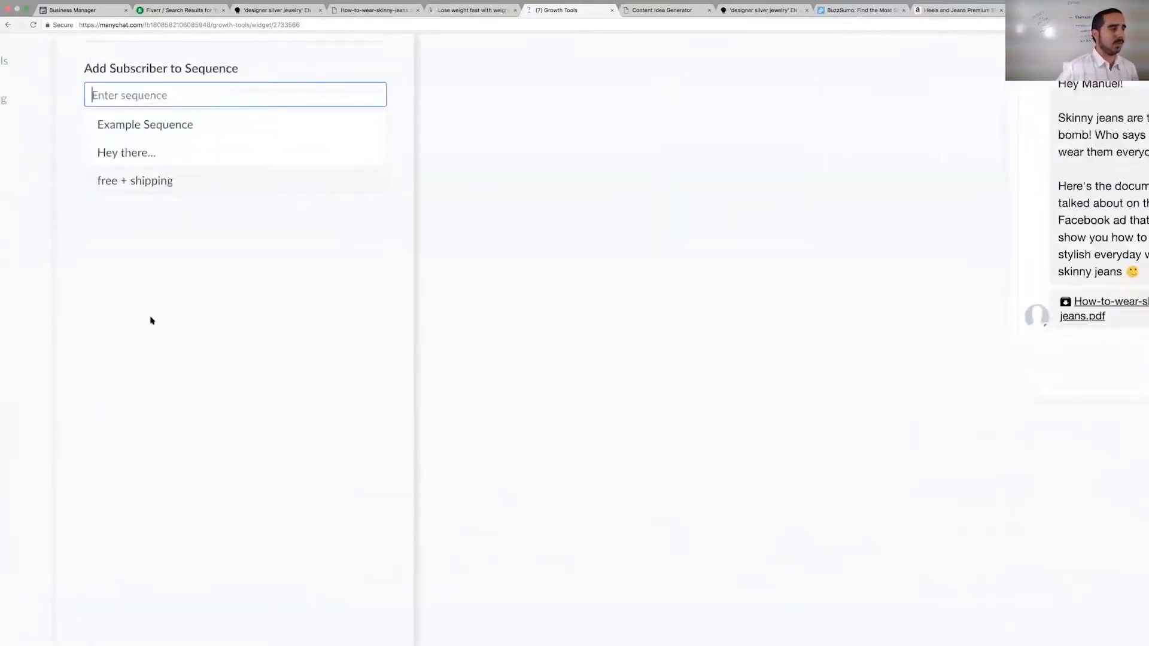
{"action": "scroll", "coordinate": [151, 320], "scroll_direction": "down", "scroll_amount": 3}
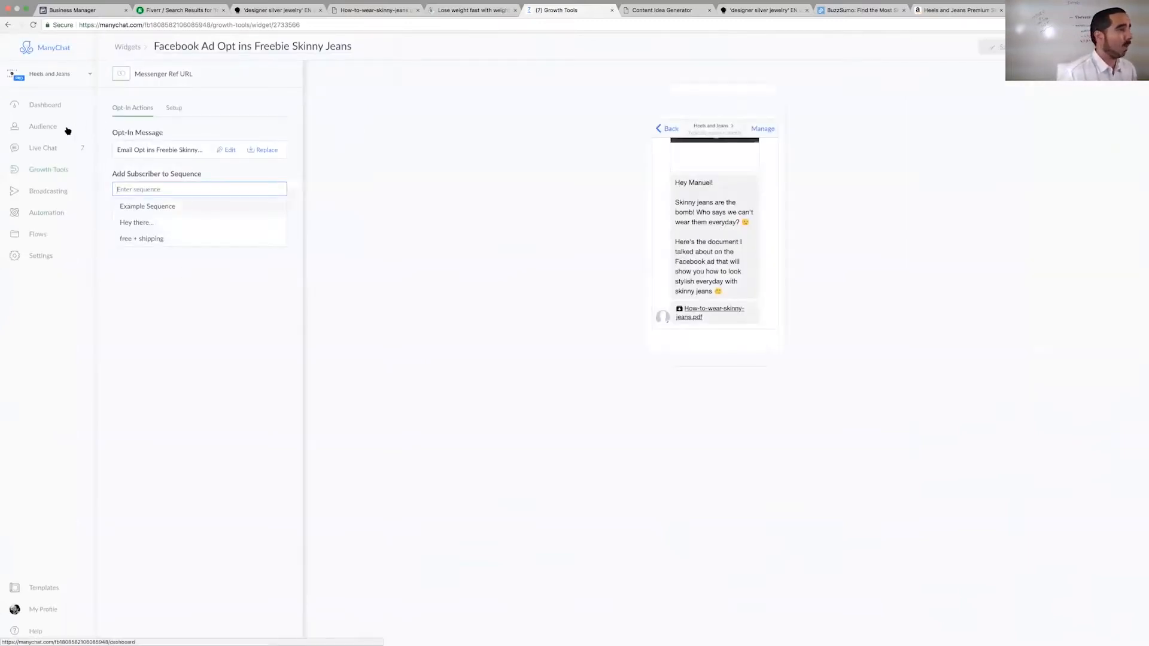
{"action": "left_click", "coordinate": [42, 171]}
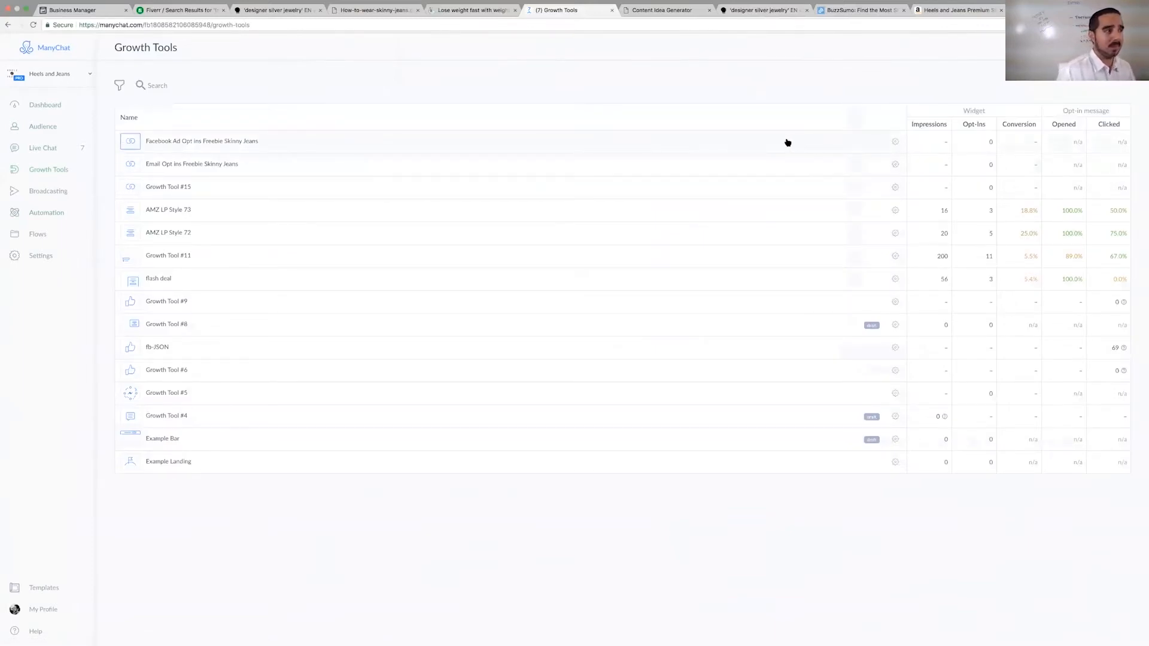
{"action": "left_click", "coordinate": [623, 151]}
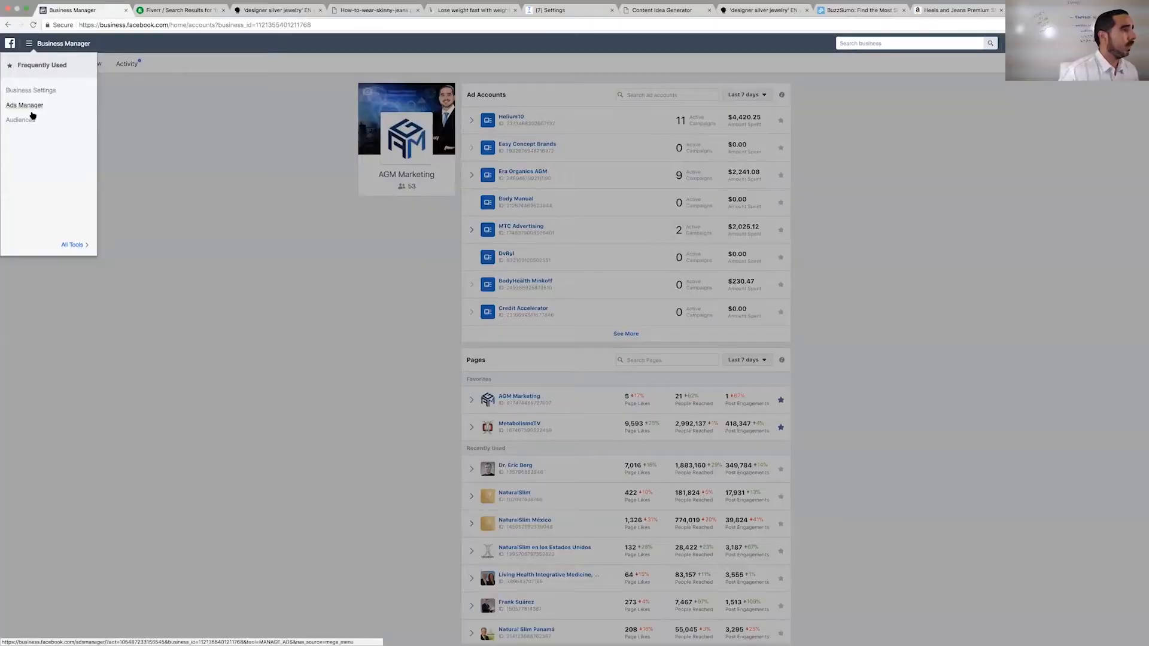
{"action": "left_click", "coordinate": [30, 119]}
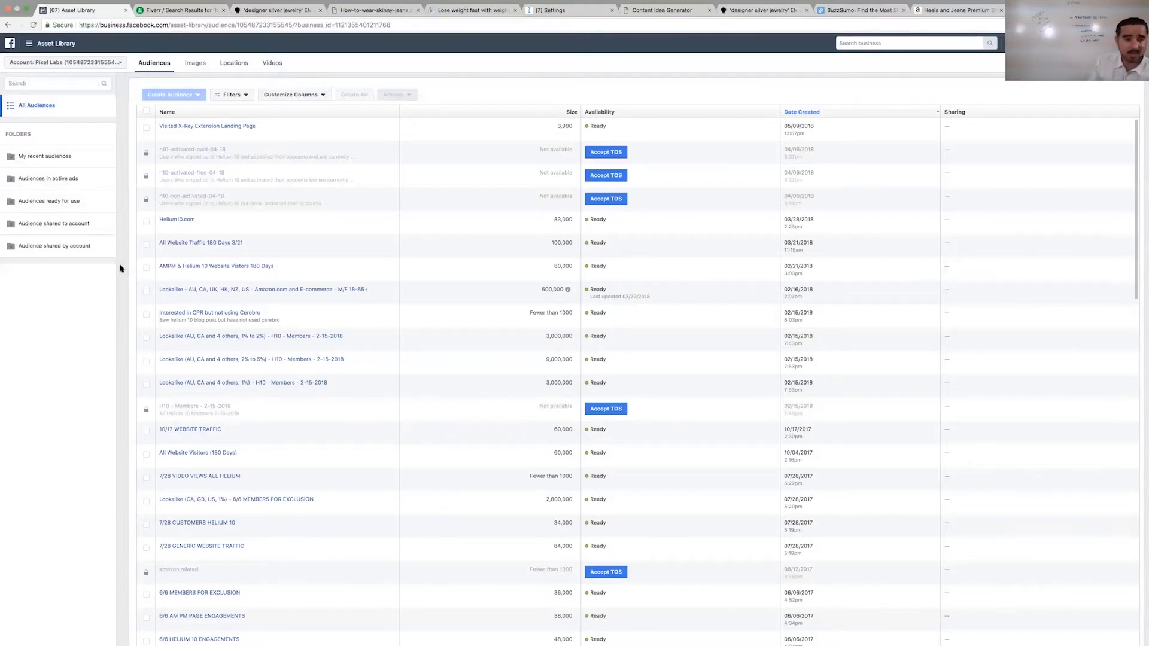
- Switch the Facebook Asset Library to the Heels and Jeans ad account
{"action": "left_click", "coordinate": [34, 64]}
{"action": "type", "text": "hee"}
{"action": "left_click", "coordinate": [53, 102]}
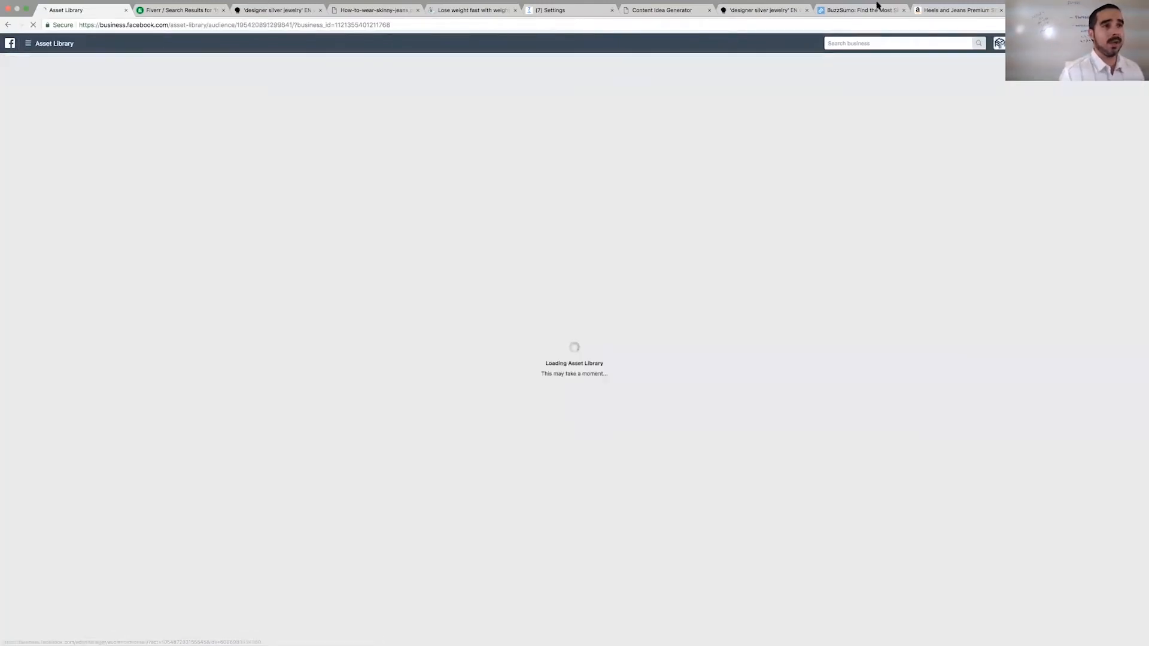
- Close the Amazon product page and open Ads Manager for the Heels and Jeans account
{"action": "left_click", "coordinate": [937, 13]}
{"action": "key", "text": "ctrl+w"}
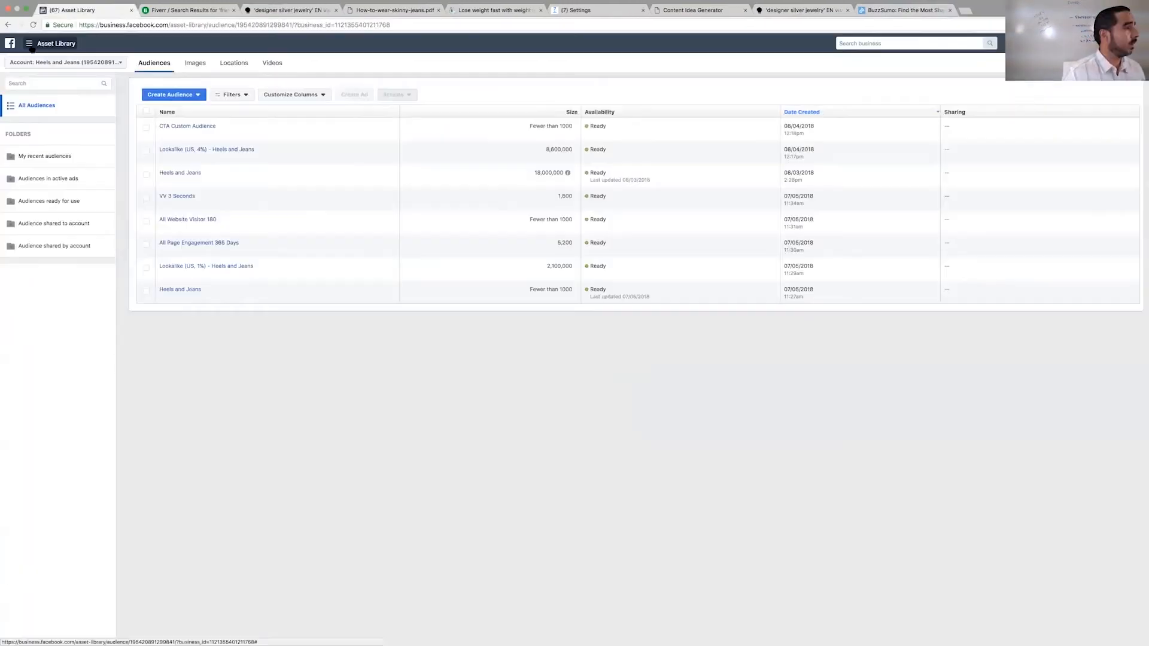
{"action": "left_click", "coordinate": [30, 44]}
{"action": "left_click", "coordinate": [23, 105]}
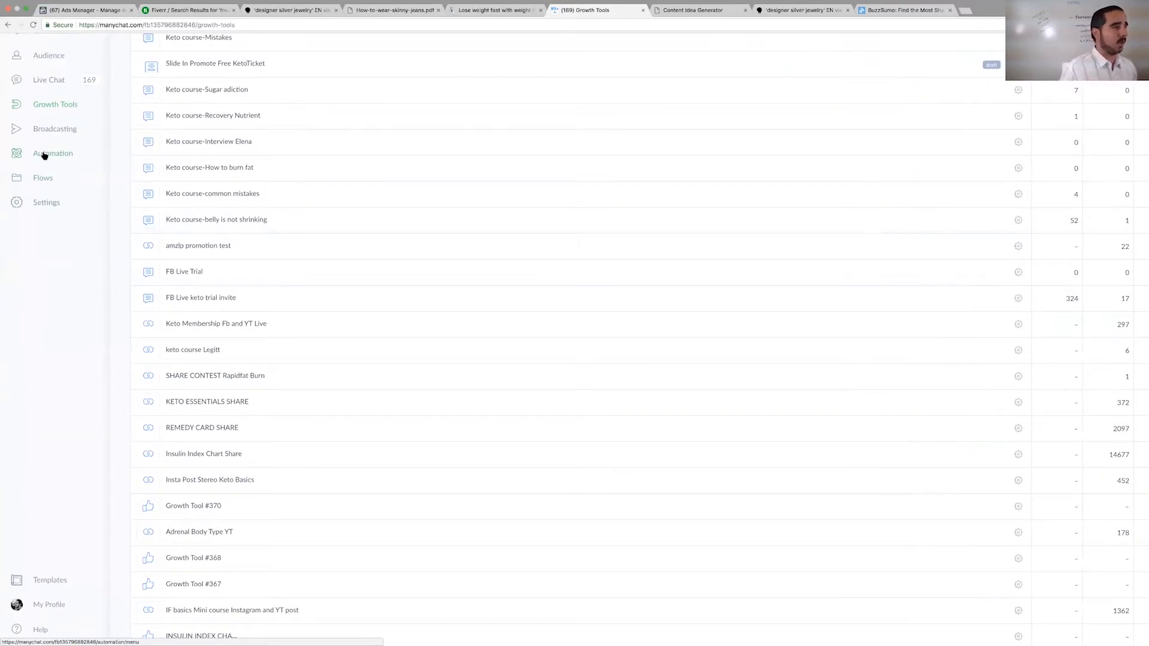
- Switch to ManyChat and change the active page to Heels and Jeans
{"action": "left_click", "coordinate": [44, 156]}
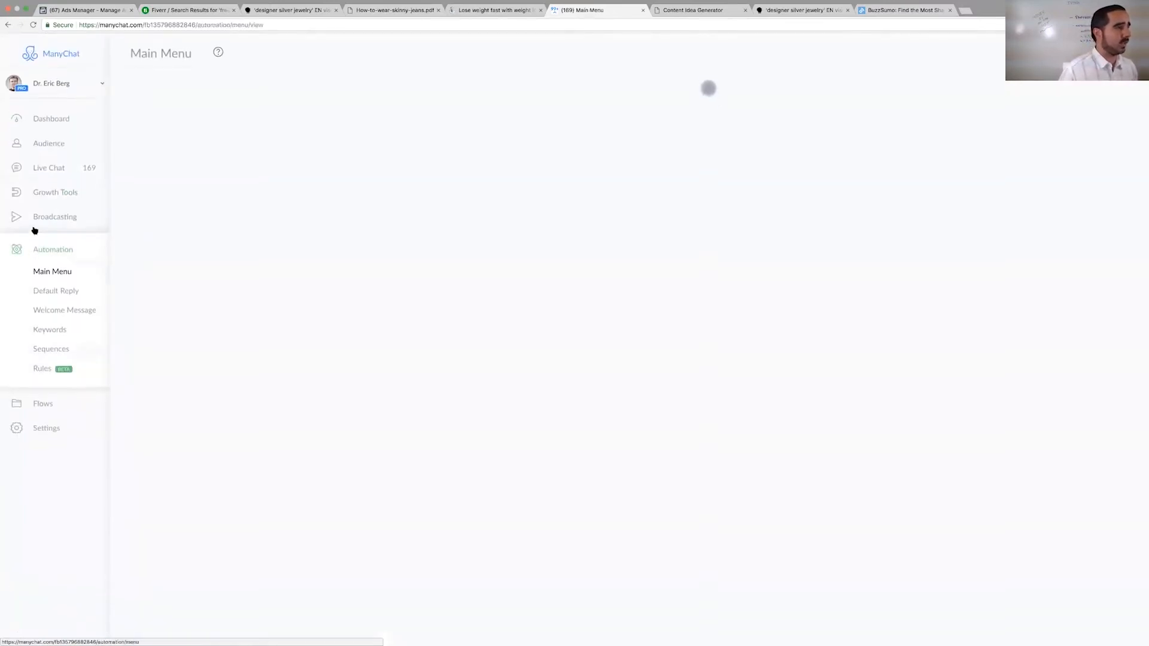
{"action": "left_click", "coordinate": [62, 82]}
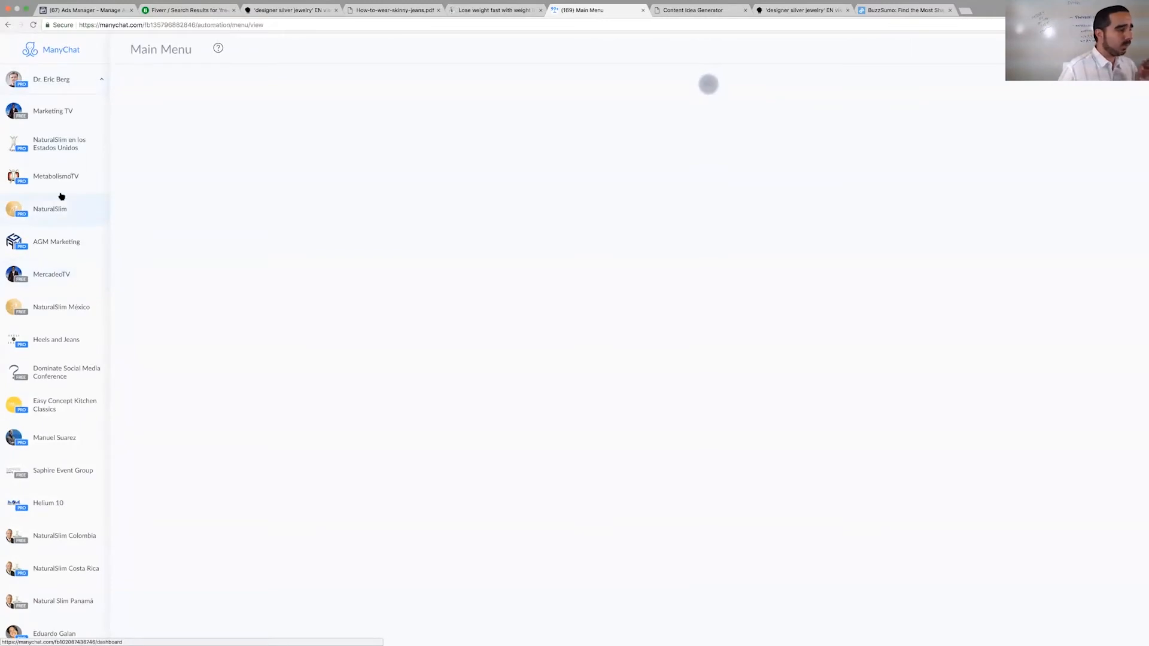
{"action": "scroll", "coordinate": [54, 423], "scroll_direction": "down", "scroll_amount": 1}
{"action": "scroll", "coordinate": [54, 423], "scroll_direction": "down", "scroll_amount": 5}
{"action": "scroll", "coordinate": [63, 318], "scroll_direction": "up", "scroll_amount": 5}
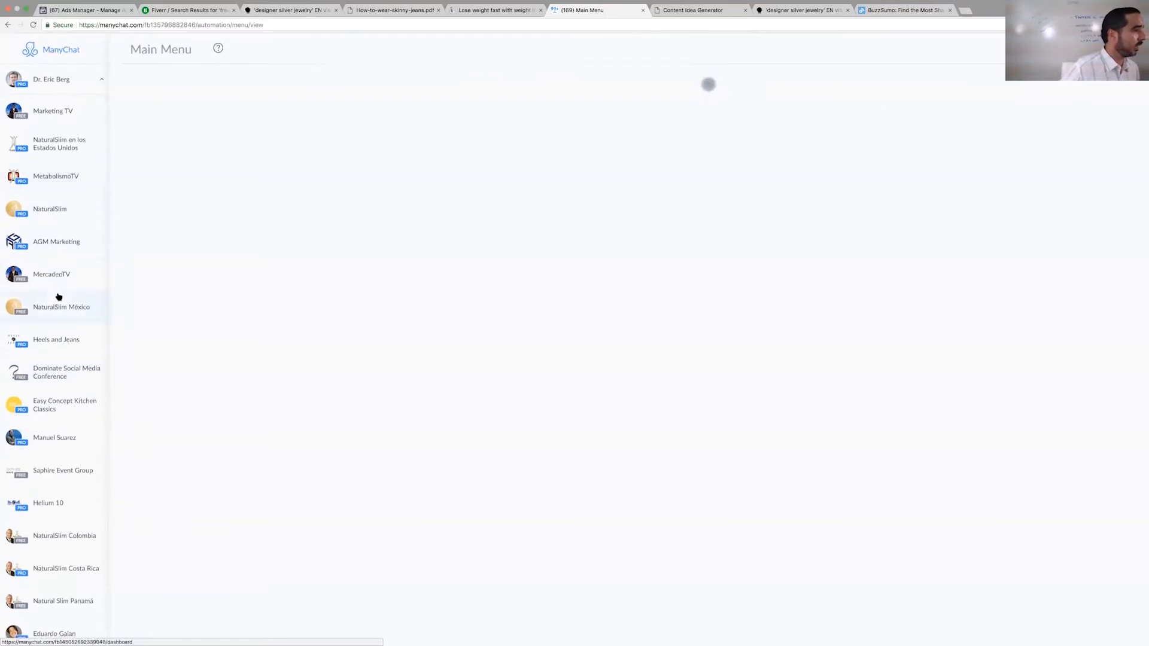
{"action": "left_click", "coordinate": [55, 334]}
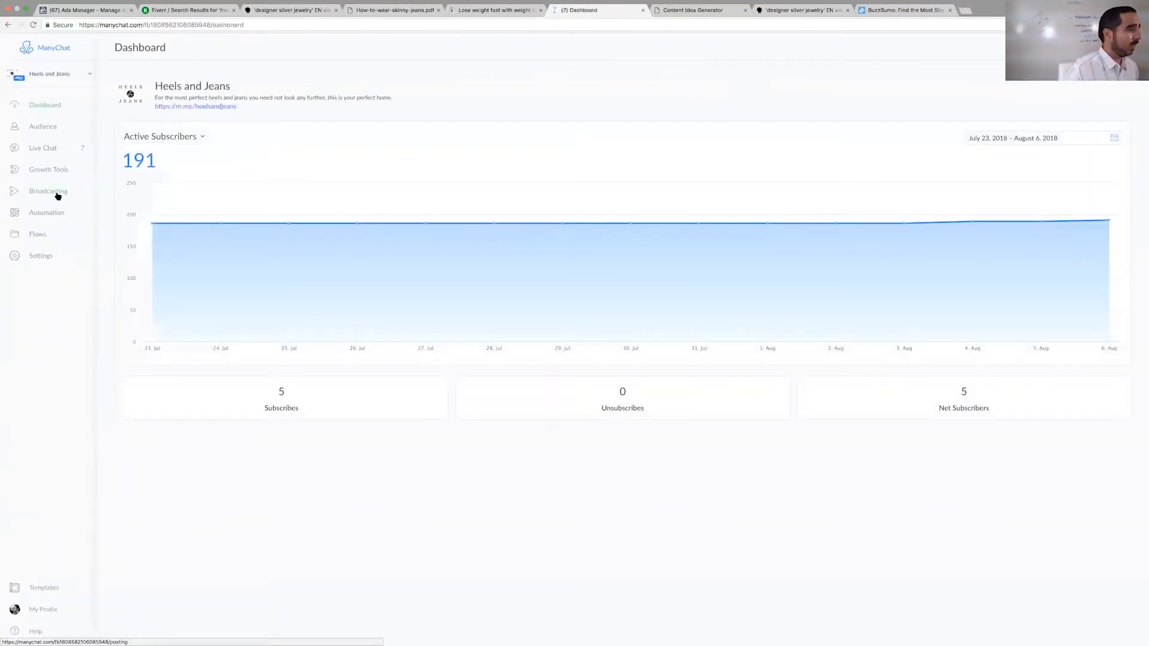
- Open the Facebook Ad Opt ins Freebie Skinny Jeans growth tool and its opt-in message flow for editing
{"action": "left_click", "coordinate": [57, 195]}
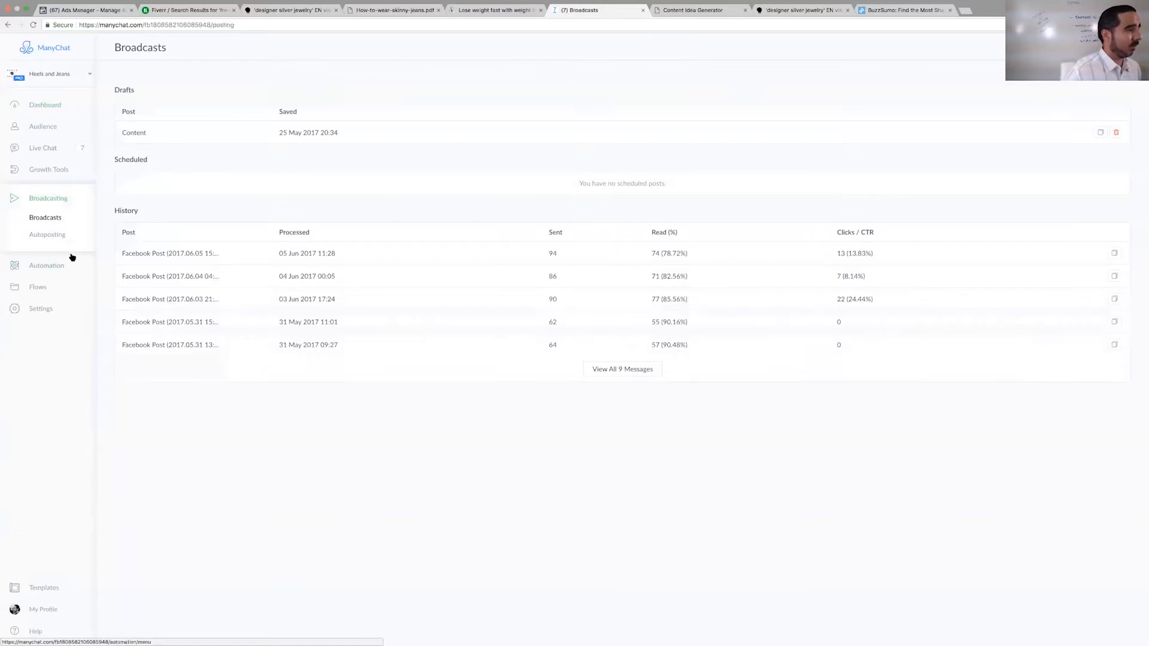
{"action": "left_click", "coordinate": [49, 173]}
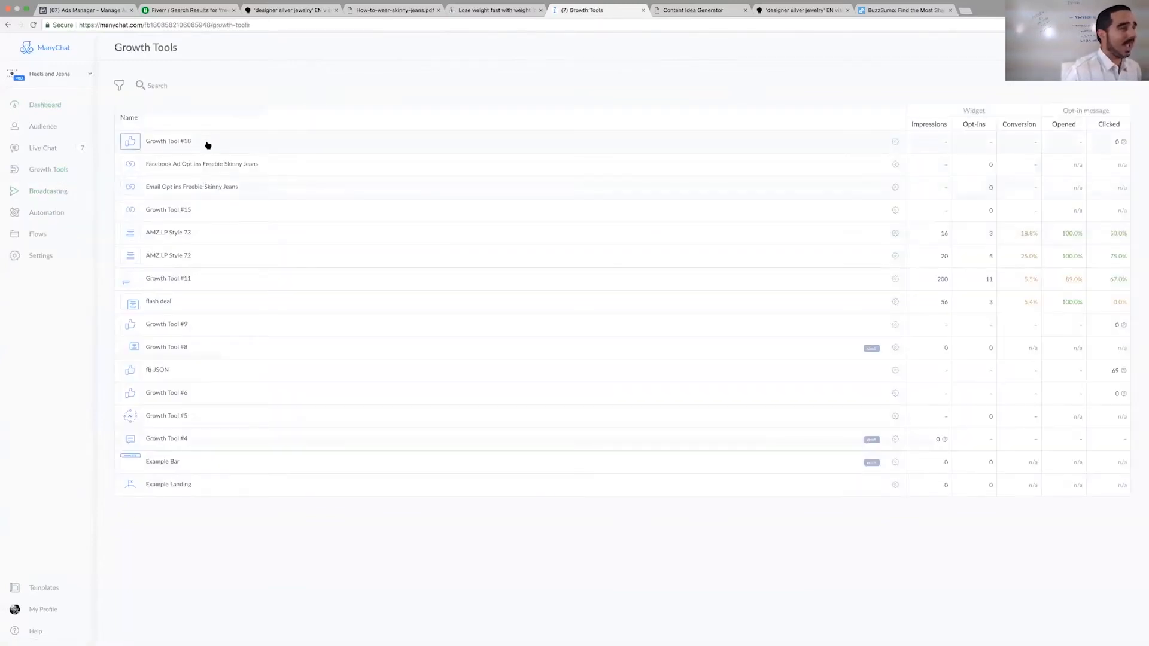
{"action": "left_click", "coordinate": [242, 175]}
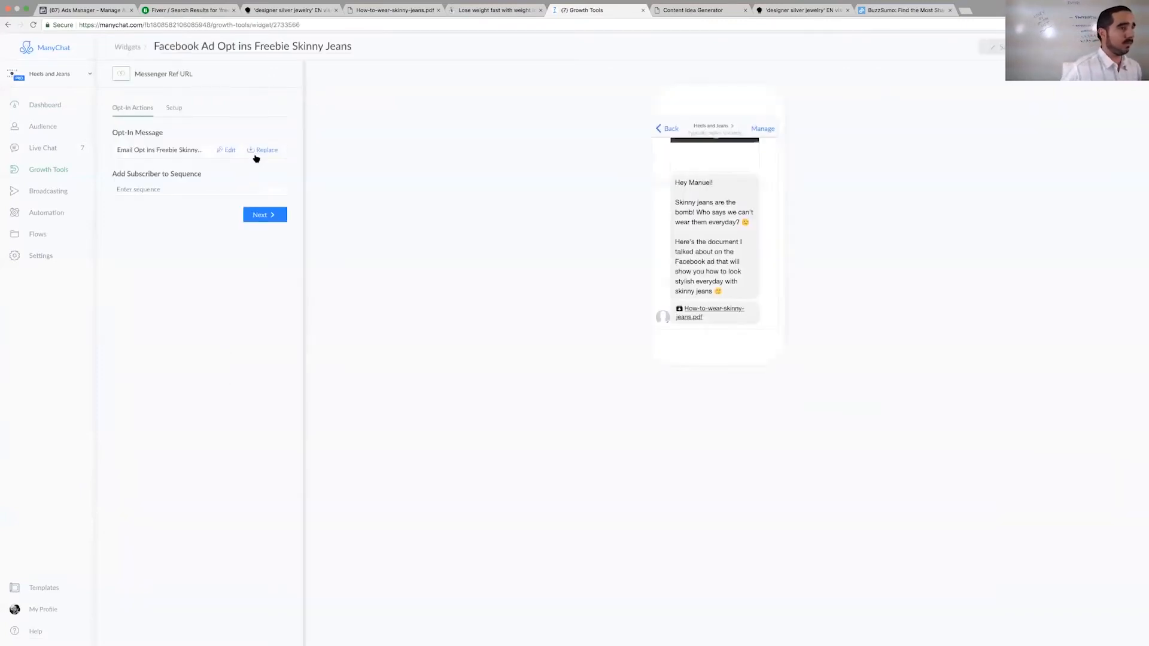
{"action": "left_click", "coordinate": [227, 150]}
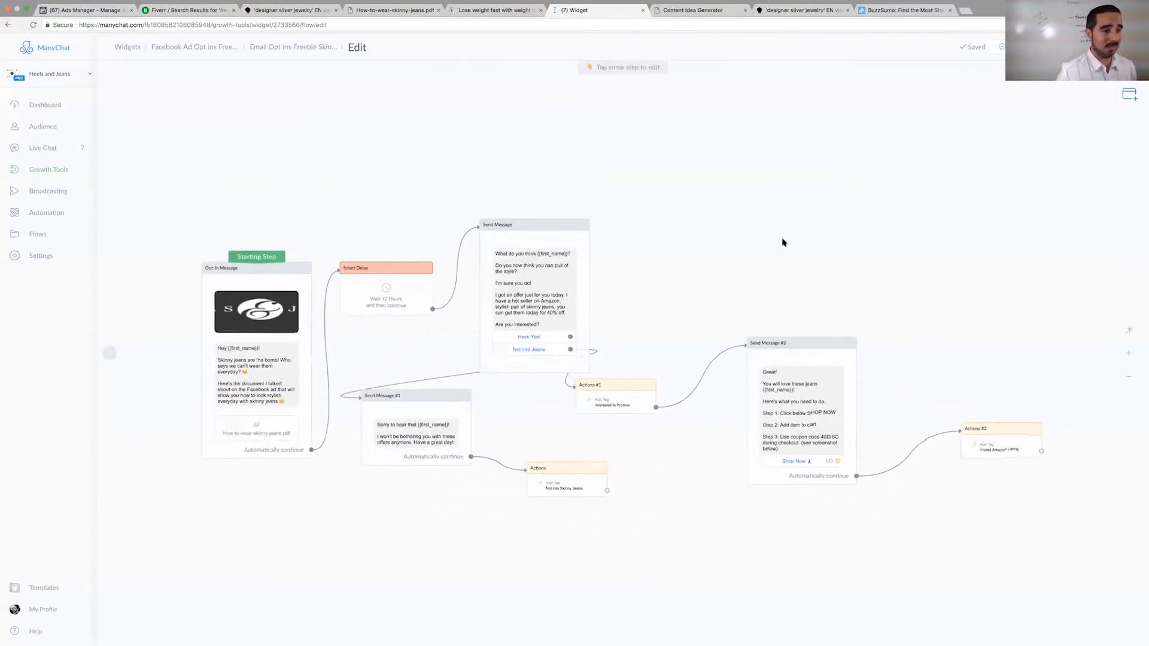
- Add a 1-day Smart Delay to the flow and connect it after the Visited Amazon Listing tag action
{"action": "left_click", "coordinate": [910, 255]}
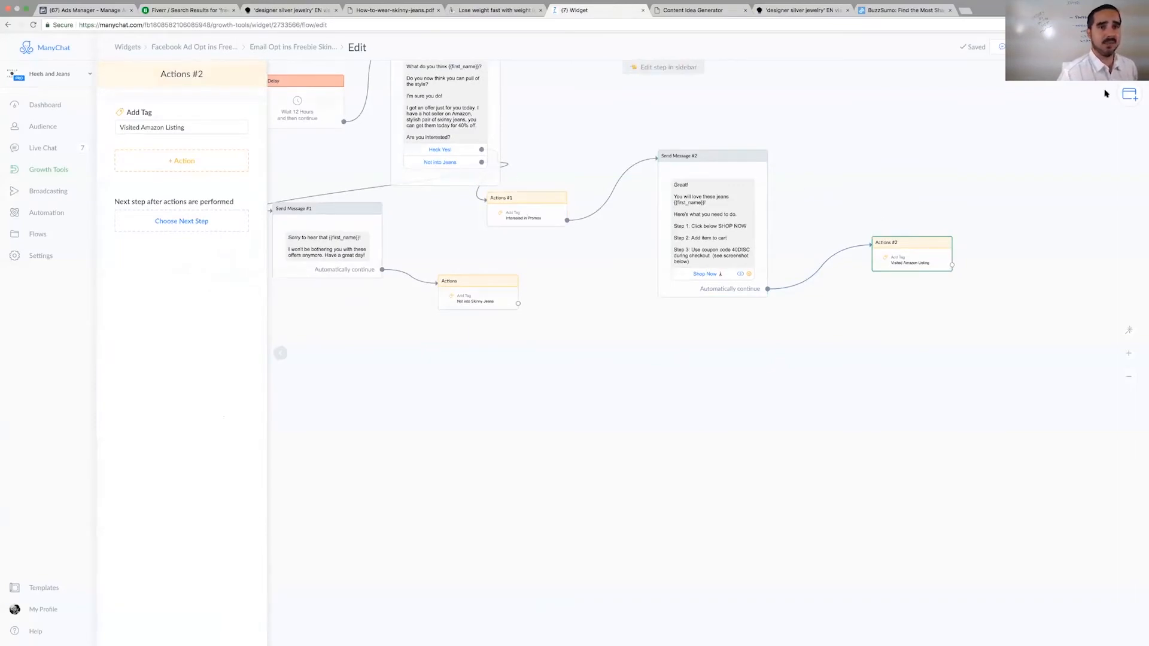
{"action": "left_click", "coordinate": [1129, 94]}
{"action": "left_click", "coordinate": [1052, 249]}
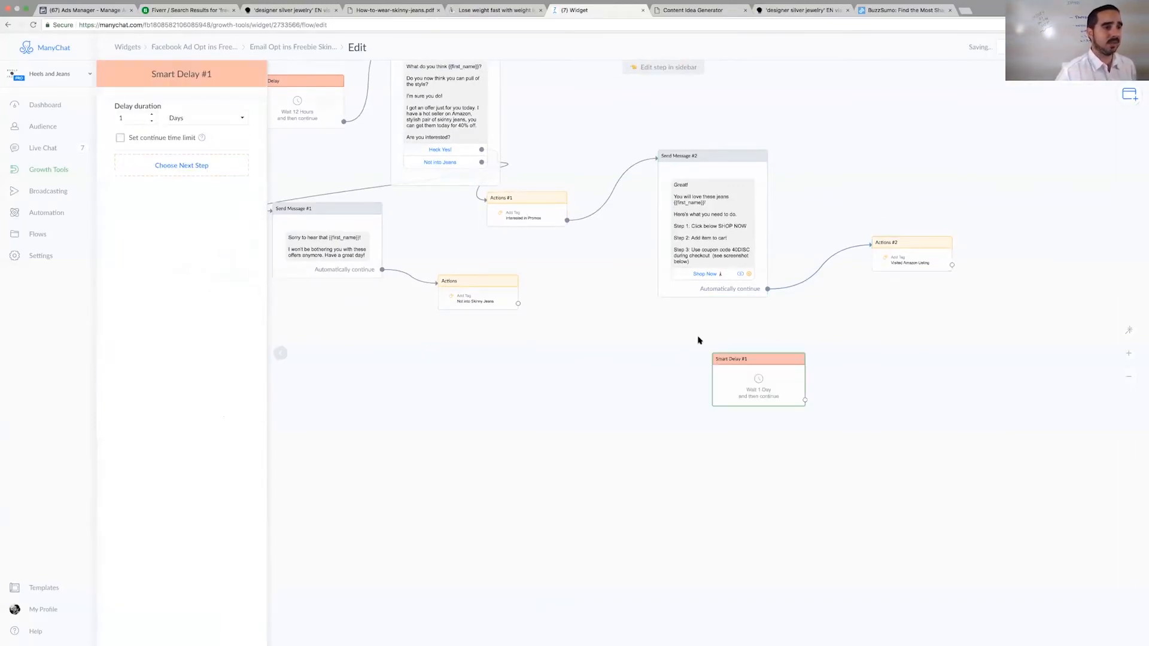
{"action": "mouse_move", "coordinate": [757, 383]}
{"action": "left_mouse_down"}
{"action": "mouse_move", "coordinate": [1039, 313]}
{"action": "mouse_move", "coordinate": [1022, 286]}
{"action": "mouse_move", "coordinate": [974, 258]}
{"action": "mouse_move", "coordinate": [984, 262]}
{"action": "left_mouse_up"}
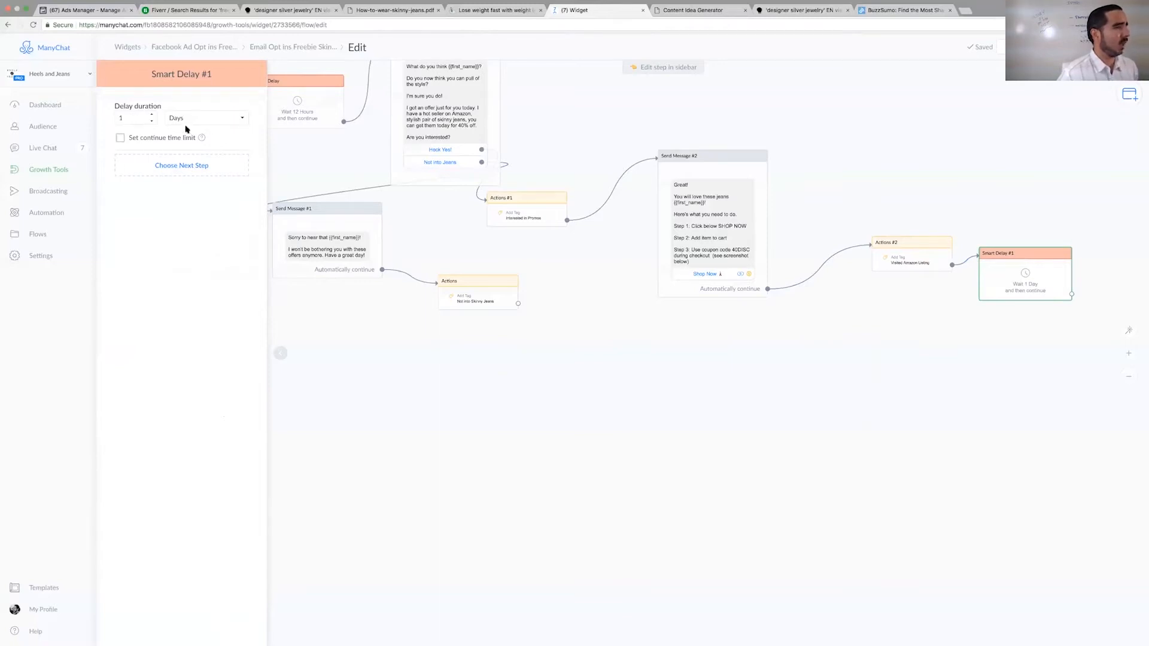
{"action": "left_click", "coordinate": [120, 139]}
{"action": "left_click", "coordinate": [120, 138]}
- Add a Send Message step following the new 1-day delay and open its text for editing
{"action": "left_click", "coordinate": [145, 166]}
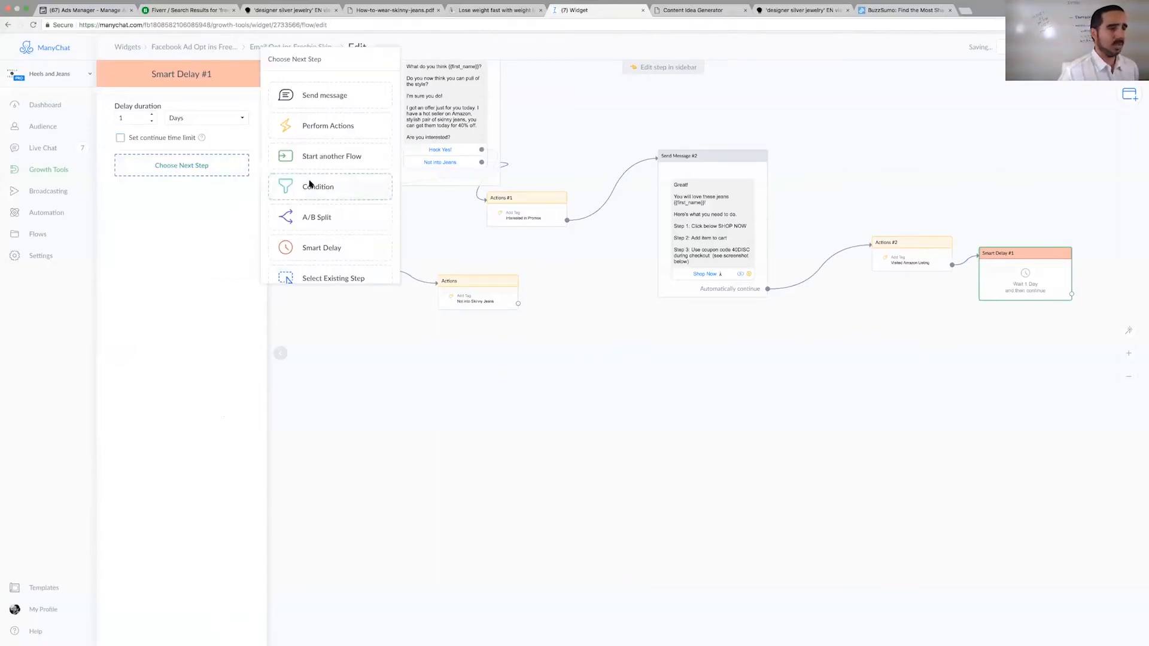
{"action": "left_click", "coordinate": [329, 100]}
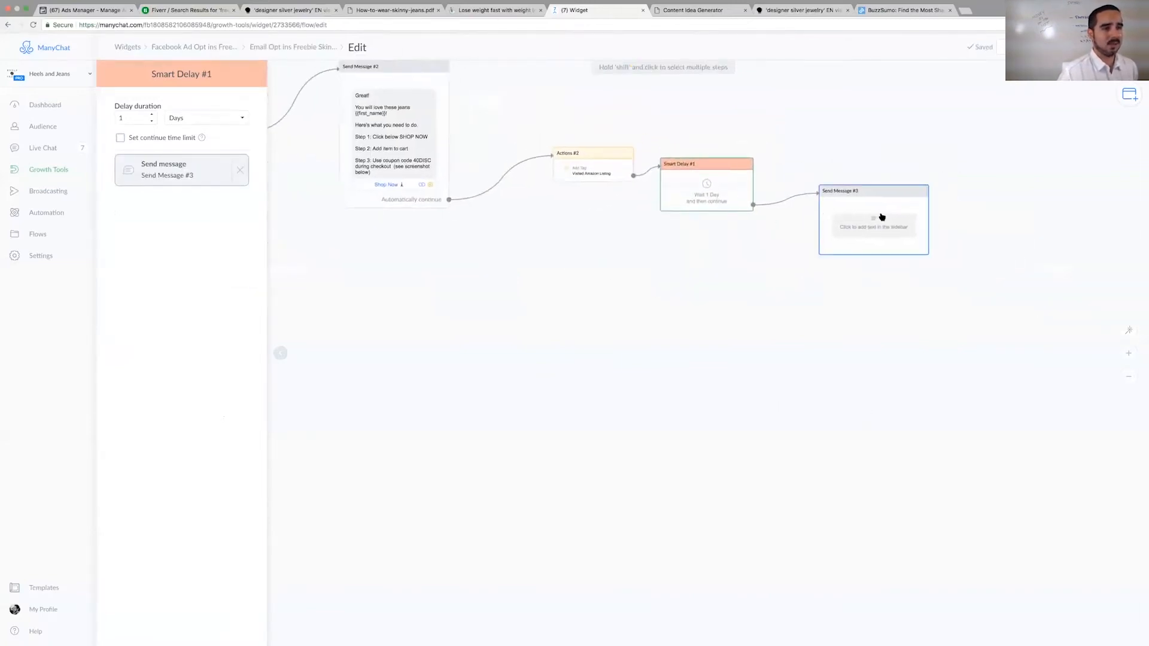
{"action": "left_click", "coordinate": [877, 217]}
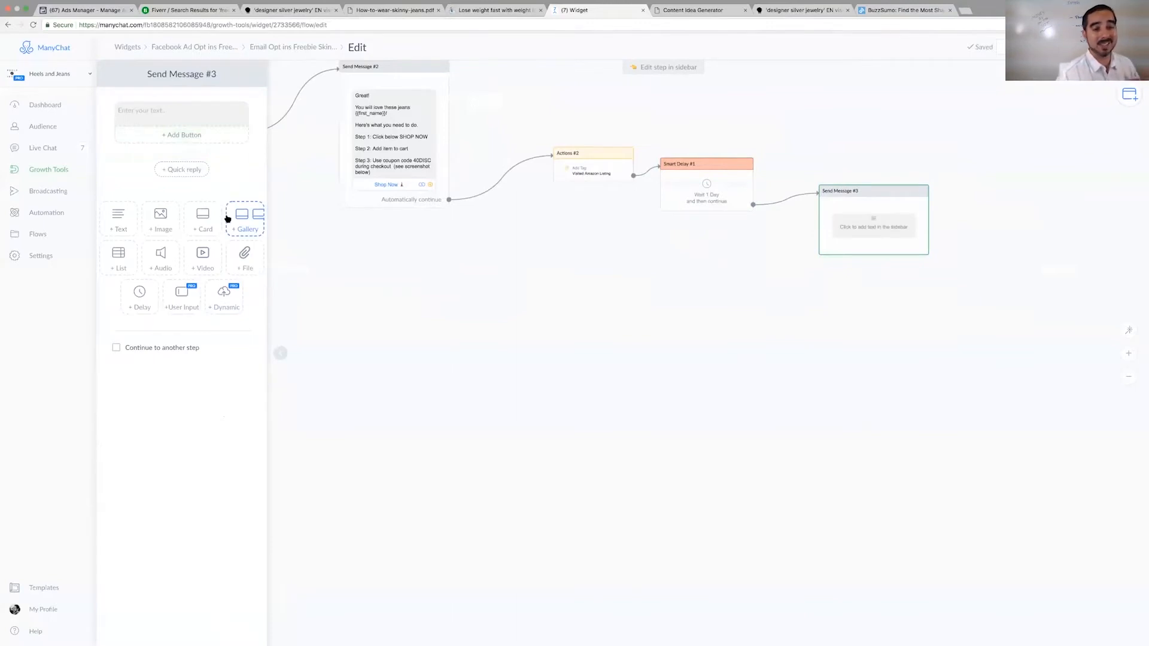
{"action": "left_click", "coordinate": [153, 114]}
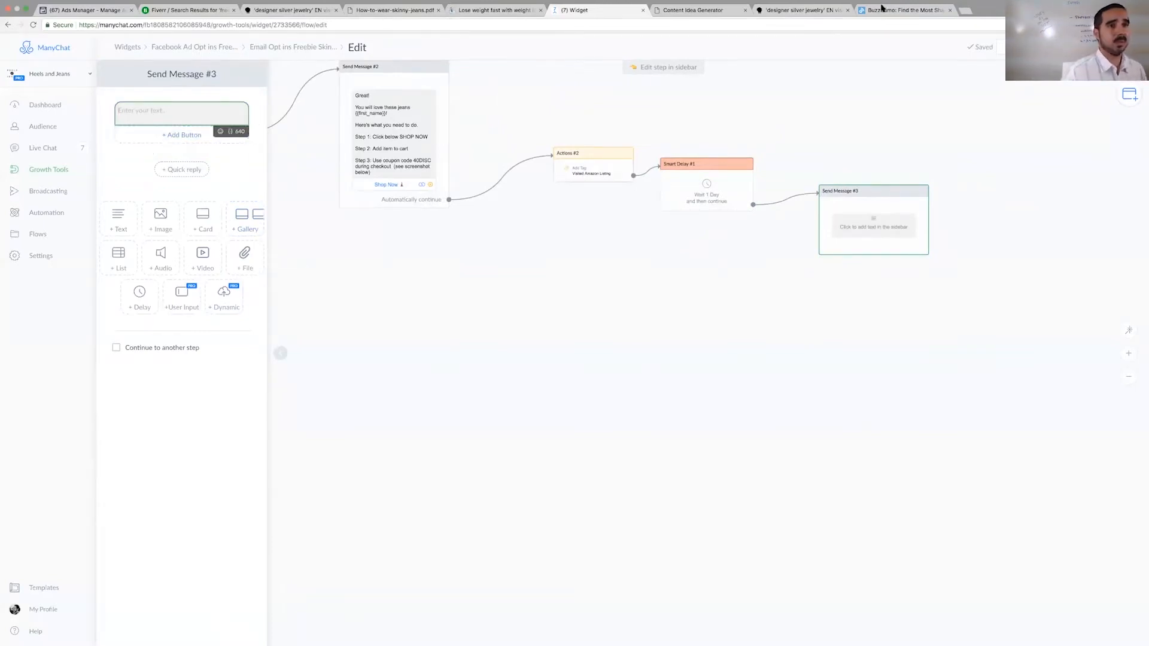
- Paste the copied Messenger link into a new browser tab and return to the ManyChat flow
{"action": "left_click", "coordinate": [968, 13]}
{"action": "type", "text": "https://m.me/heelsandjeans?ref=w2733566"}
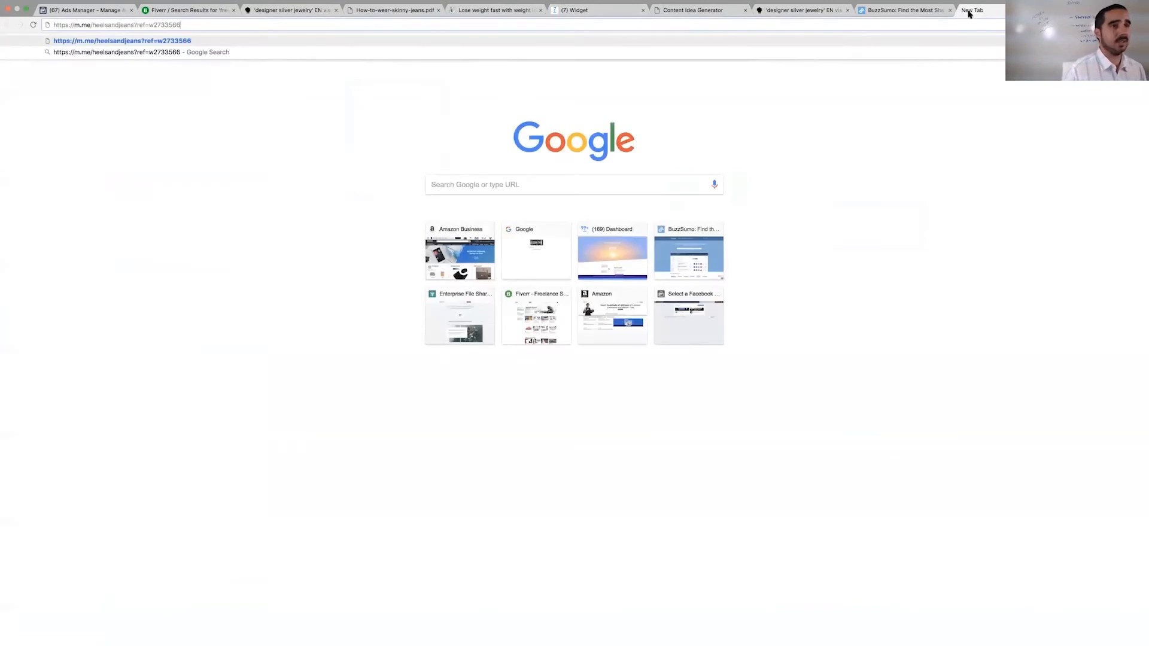
{"action": "left_click", "coordinate": [916, 11]}
{"action": "left_click", "coordinate": [589, 11]}
- Start the new message with the greeting "Hey", the First Name variable and an exclamation mark
{"action": "left_click", "coordinate": [118, 114]}
{"action": "type", "text": "Hey"}
{"action": "left_click", "coordinate": [230, 132]}
{"action": "left_click", "coordinate": [182, 156]}
{"action": "left_click", "coordinate": [184, 117]}
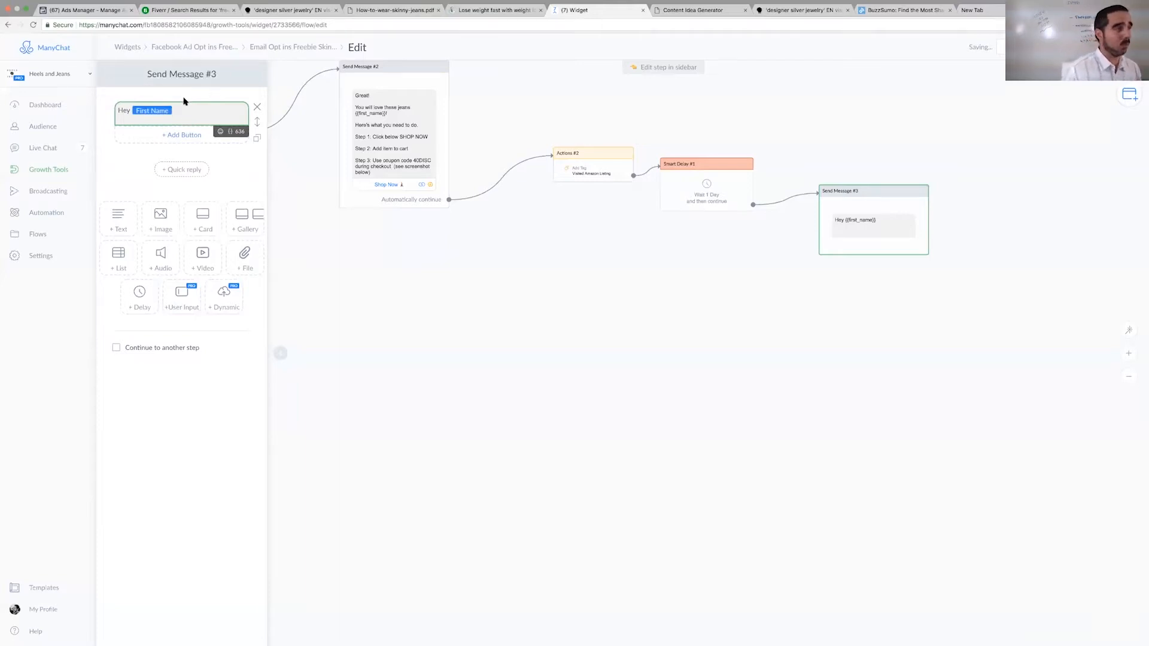
{"action": "type", "text": "!"}
{"action": "key", "text": "Return"}
{"action": "key", "text": "Return"}
- Write the paragraph "Just one more thing. I hope that you were able to purchase your brand new skinny jeans!" below the greeting
{"action": "type", "text": "Just one more thing. I hope that you were able to purchase youe"}
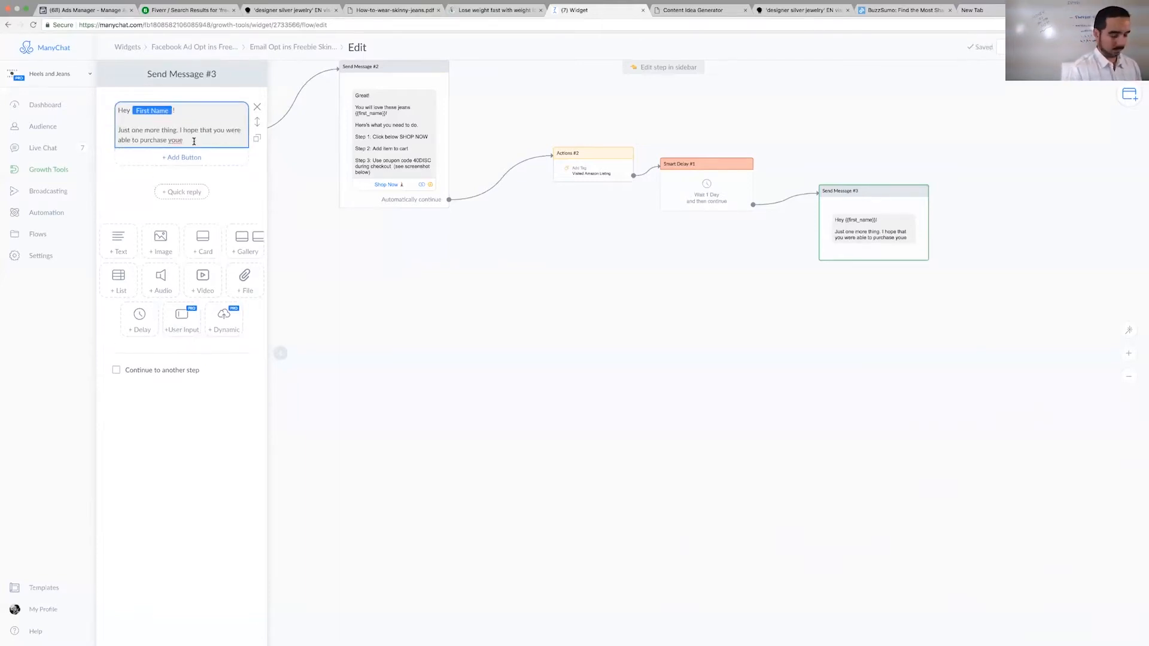
{"action": "key", "text": "BackSpace"}
{"action": "type", "text": "r brand new skinny"}
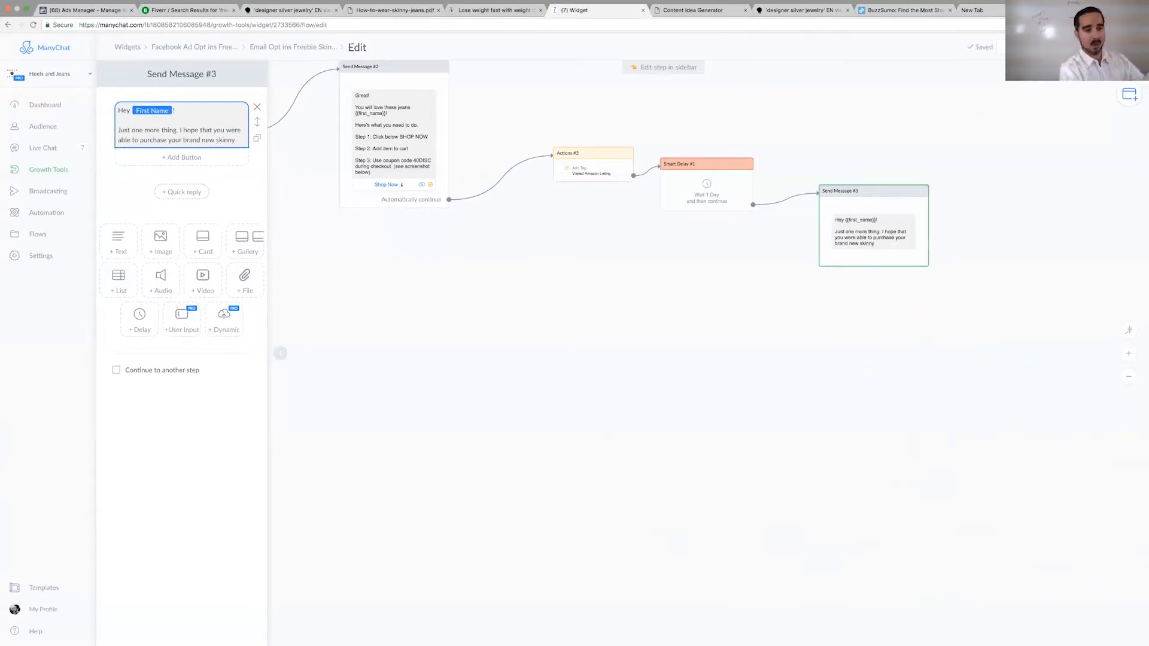
{"action": "type", "text": " jeans!"}
{"action": "key", "text": "Return"}
{"action": "key", "text": "Return"}
- Write a closing paragraph inviting the recipient to include friends in the promo with the same document and offer, ending with a smiling emoji
{"action": "type", "text": "I know you probably have friends that would love to have a pair so I decided to give you the chance to include your friends in this promo. You can actually give them the same document I gave you and they will hav"}
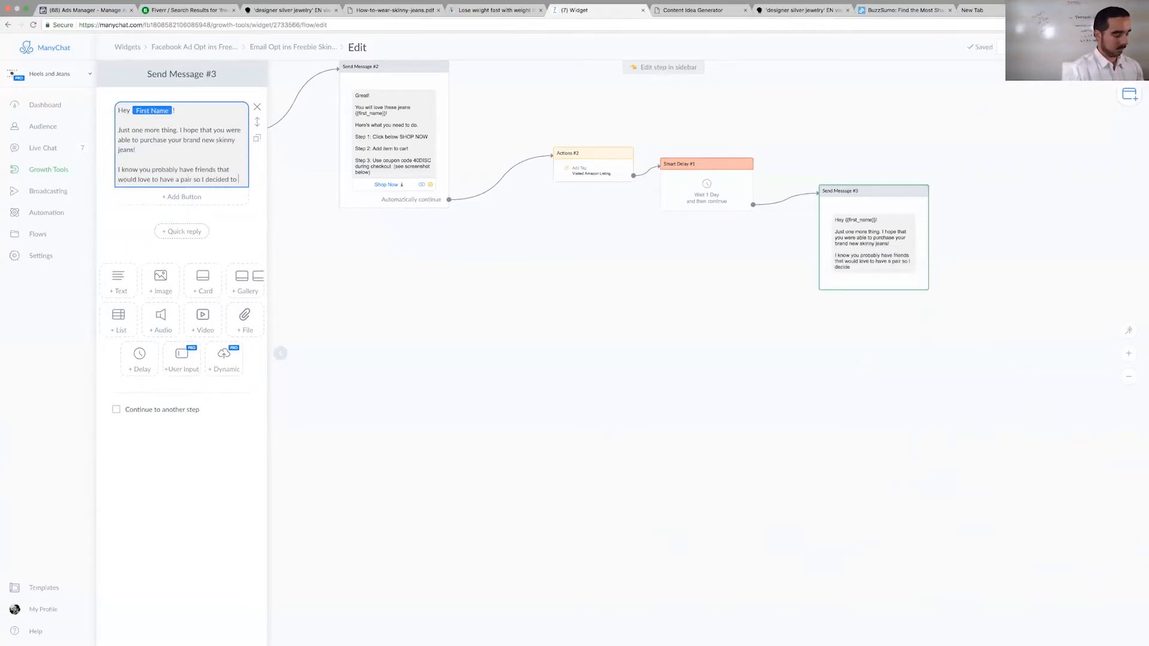
{"action": "key", "text": "BackSpace"}
{"action": "key", "text": "BackSpace"}
{"action": "key", "text": "BackSpace"}
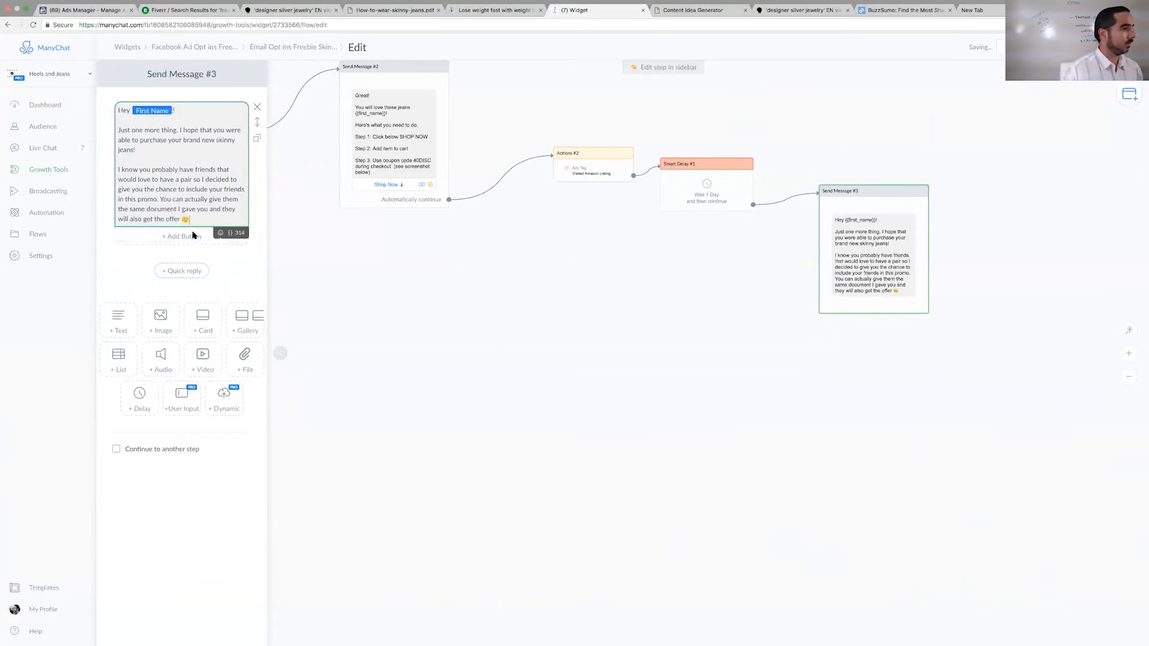
{"action": "left_click", "coordinate": [215, 279]}
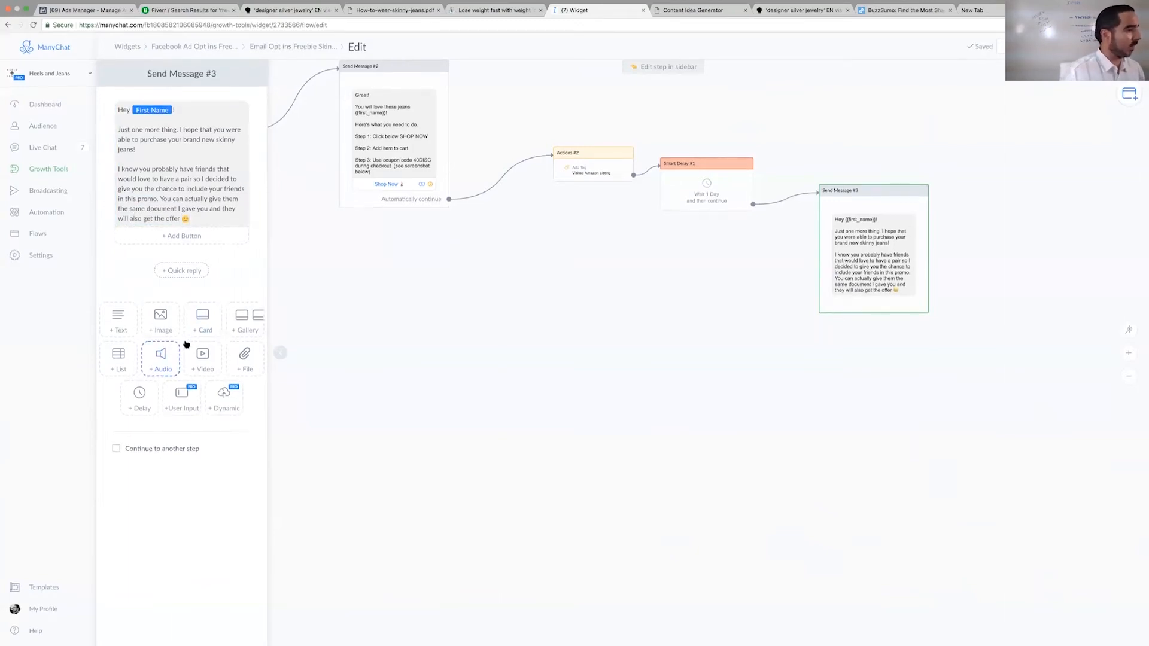
- Add a card with a button below the text of the new message
{"action": "left_click", "coordinate": [202, 323]}
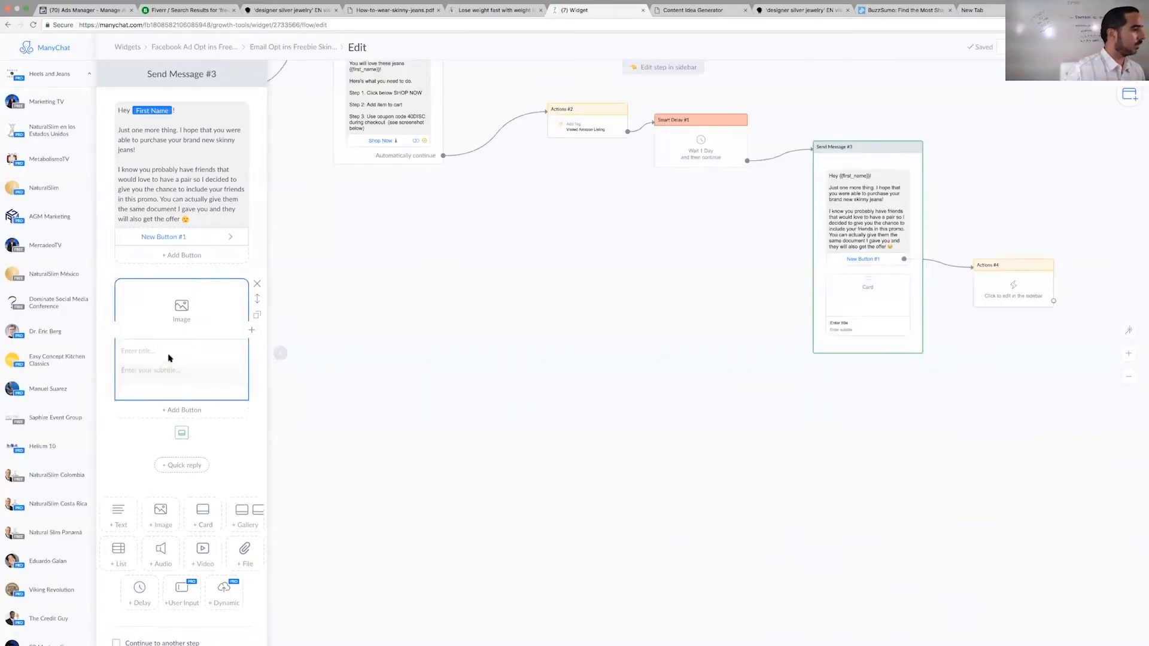
{"action": "left_click", "coordinate": [184, 411]}
{"action": "scroll", "coordinate": [339, 423], "scroll_direction": "down", "scroll_amount": 1}
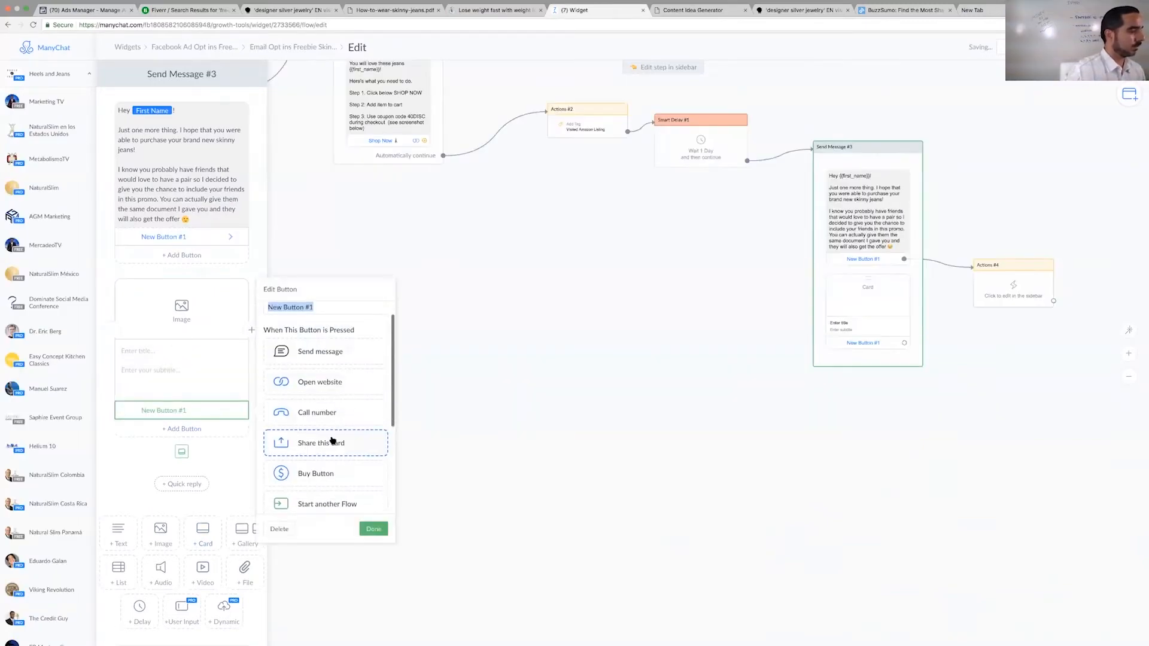
{"action": "left_click", "coordinate": [466, 408]}
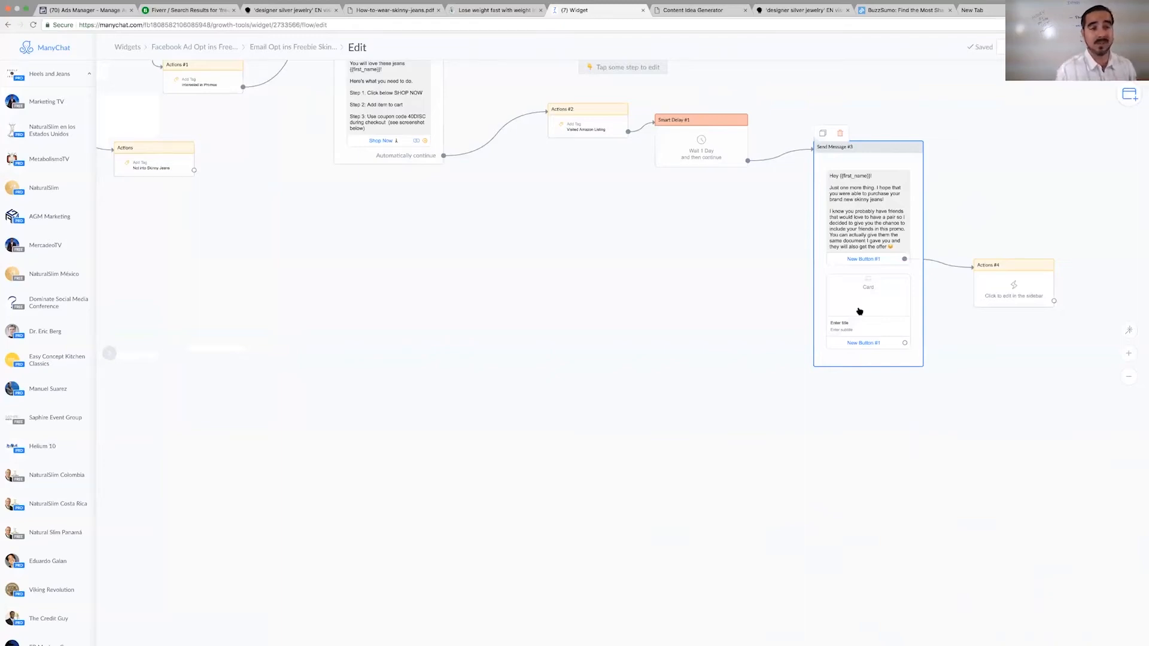
- Delete the button attached to the text block of the one-day follow-up message
{"action": "left_click", "coordinate": [860, 312]}
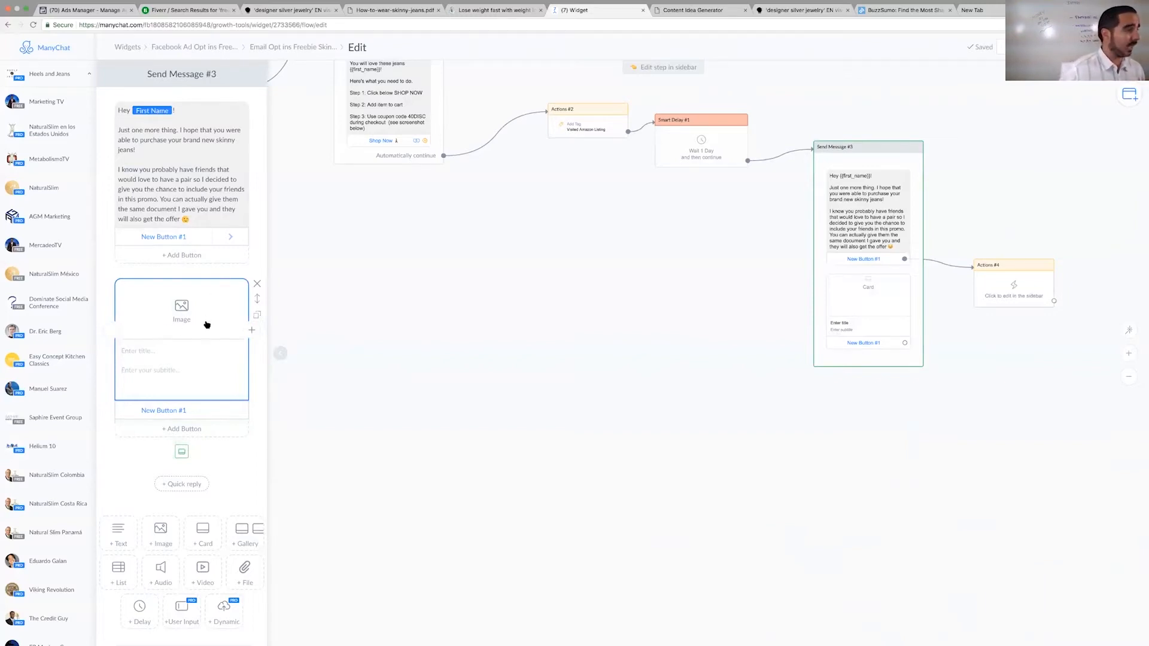
{"action": "left_click", "coordinate": [225, 237]}
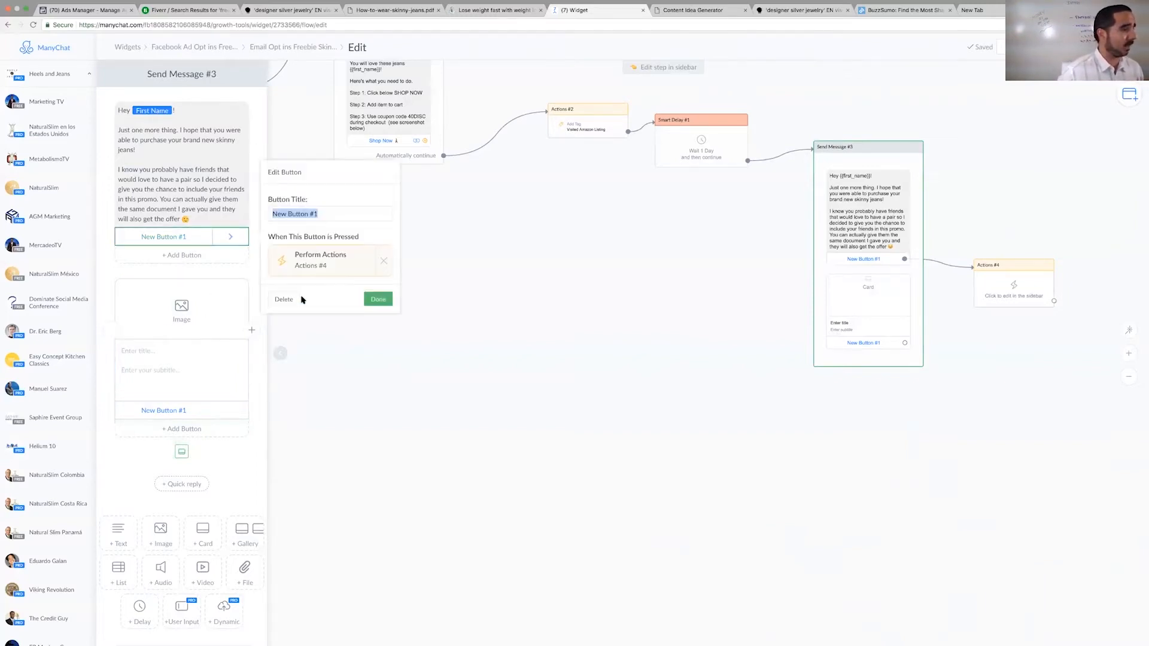
{"action": "left_click", "coordinate": [282, 299]}
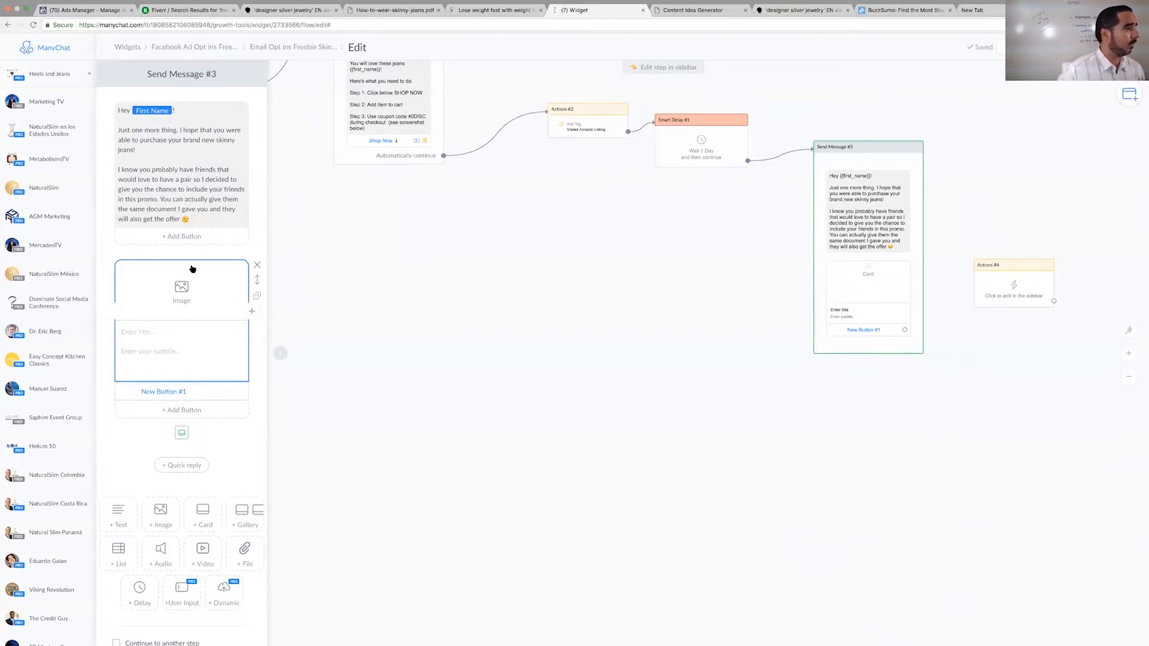
- Title the card "How to wear skinny jeans everyday"
{"action": "left_click", "coordinate": [200, 219]}
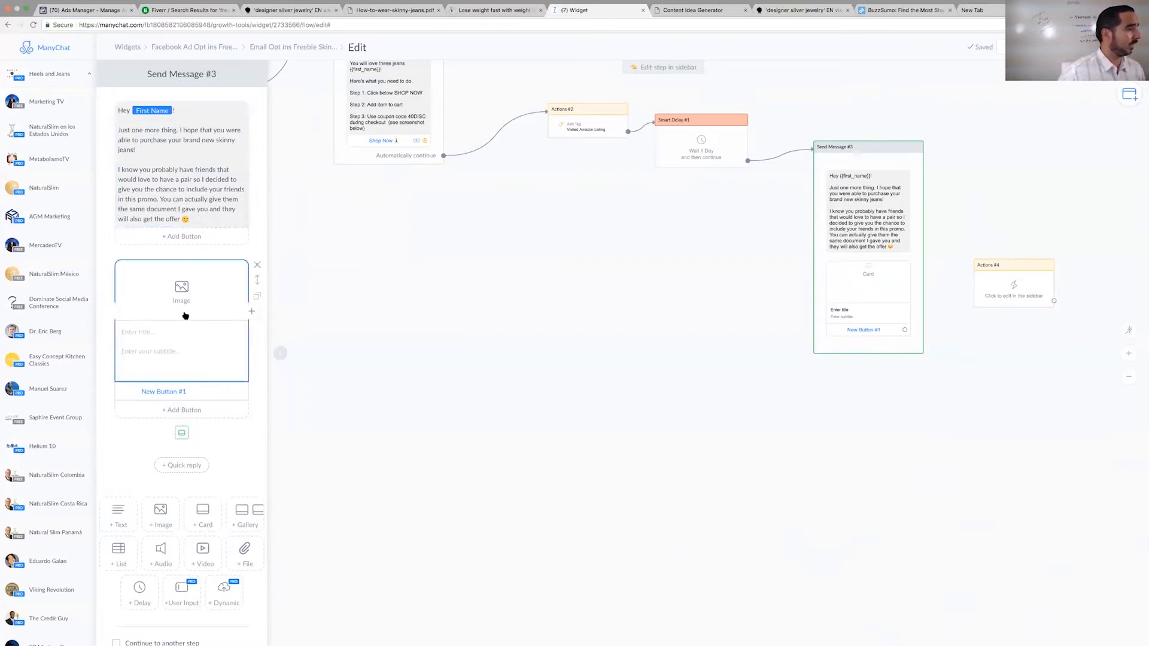
{"action": "left_click", "coordinate": [155, 332]}
{"action": "type", "text": "How to wear skinny jean"}
- Search Google Images for "skinny jeans" and add a picture of blue skinny jeans as the card's image
{"action": "left_click", "coordinate": [179, 289]}
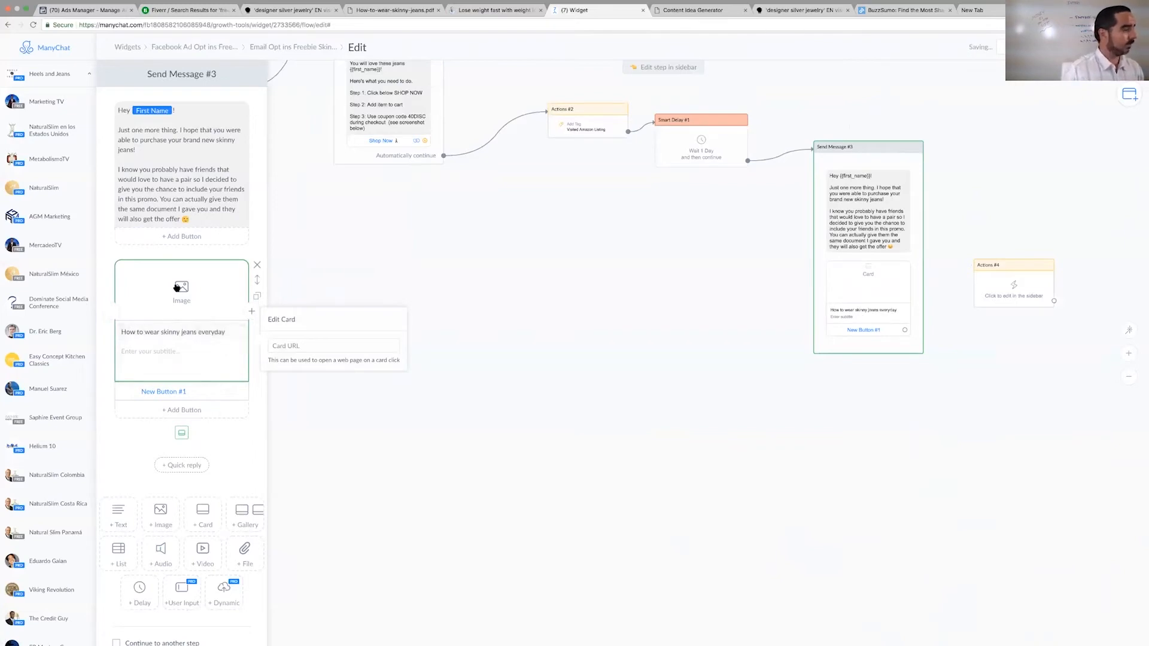
{"action": "left_click", "coordinate": [676, 192]}
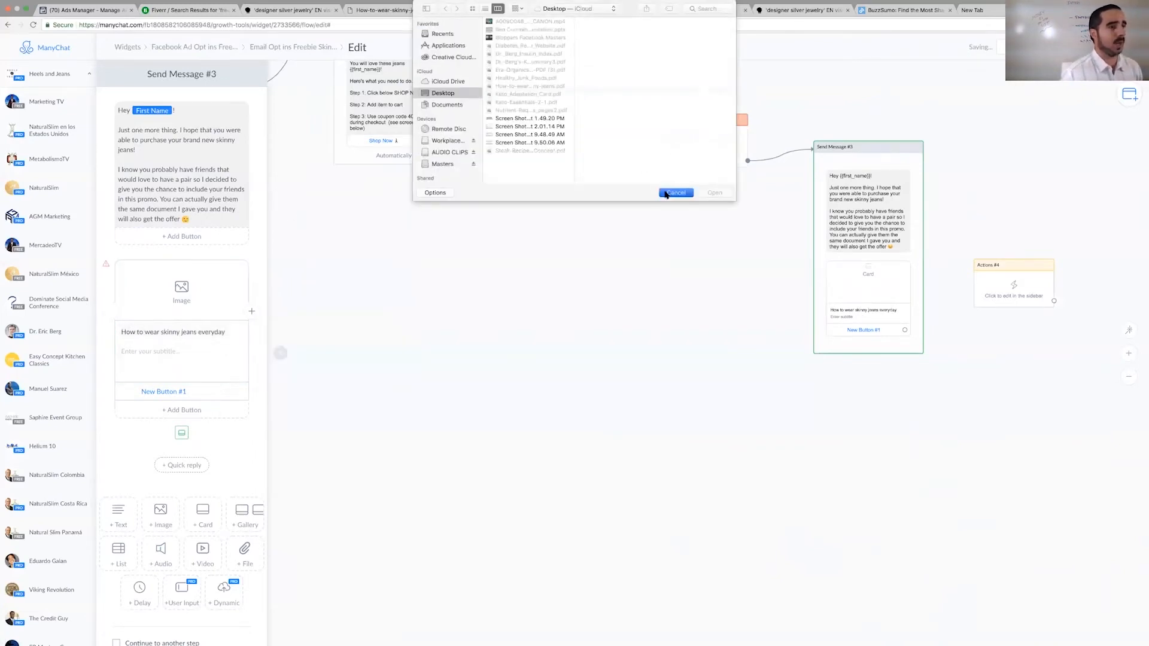
{"action": "key", "text": "super+9"}
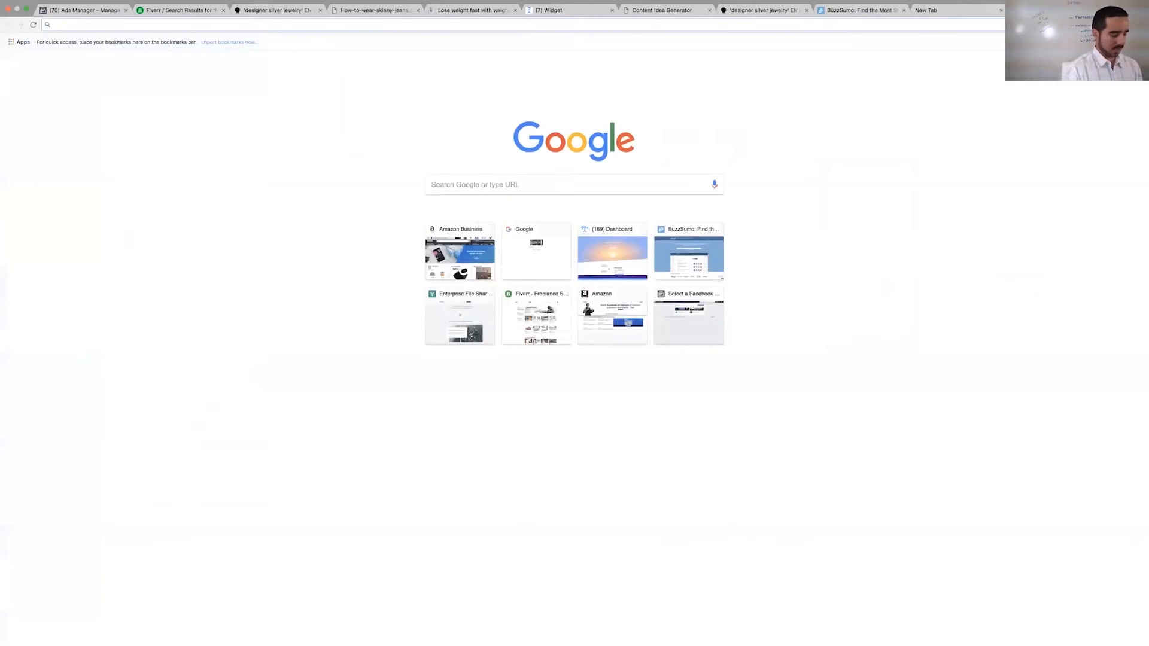
{"action": "type", "text": "d"}
{"action": "key", "text": "BackSpace"}
{"action": "type", "text": "skinny jeans"}
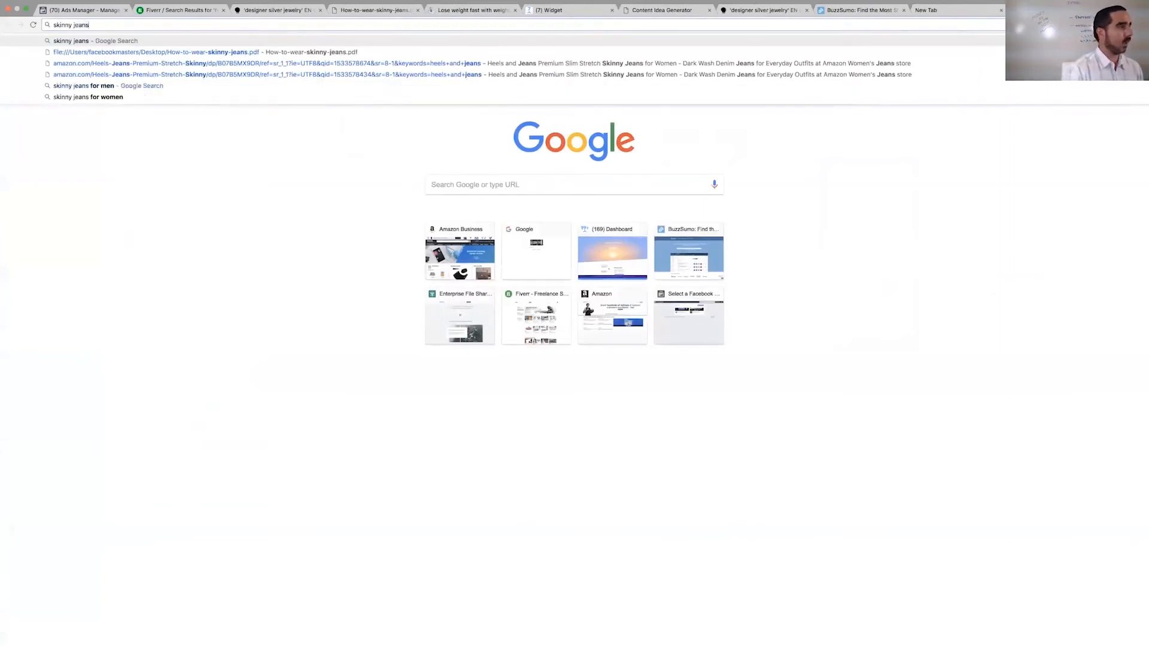
{"action": "key", "text": "Return"}
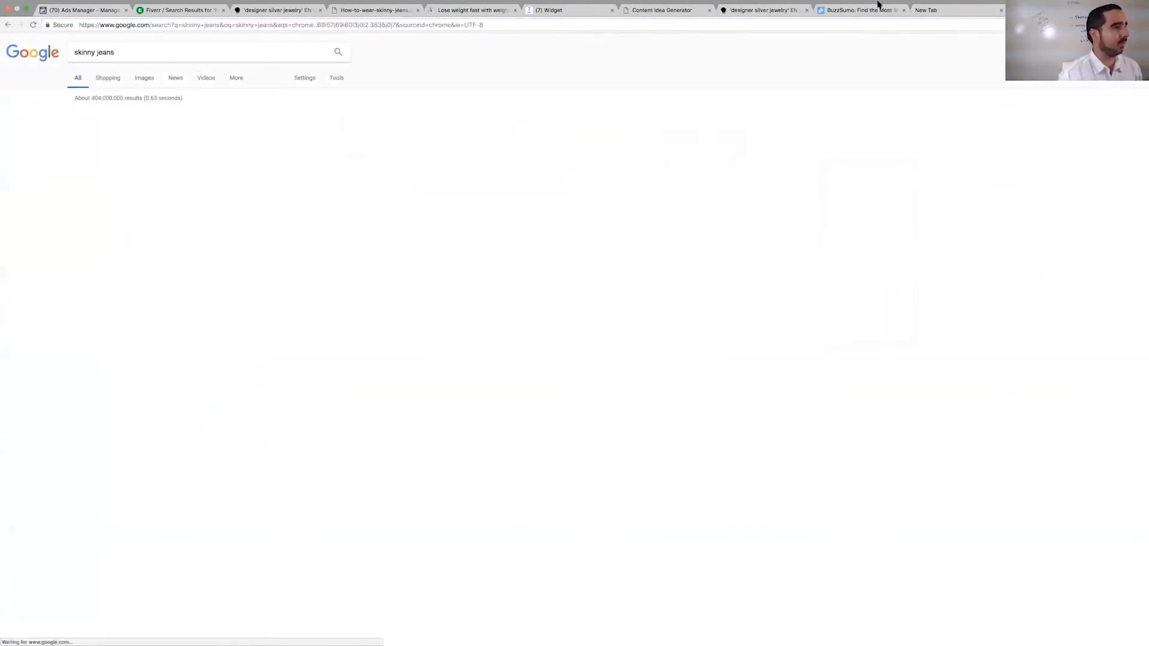
{"action": "left_click", "coordinate": [154, 80]}
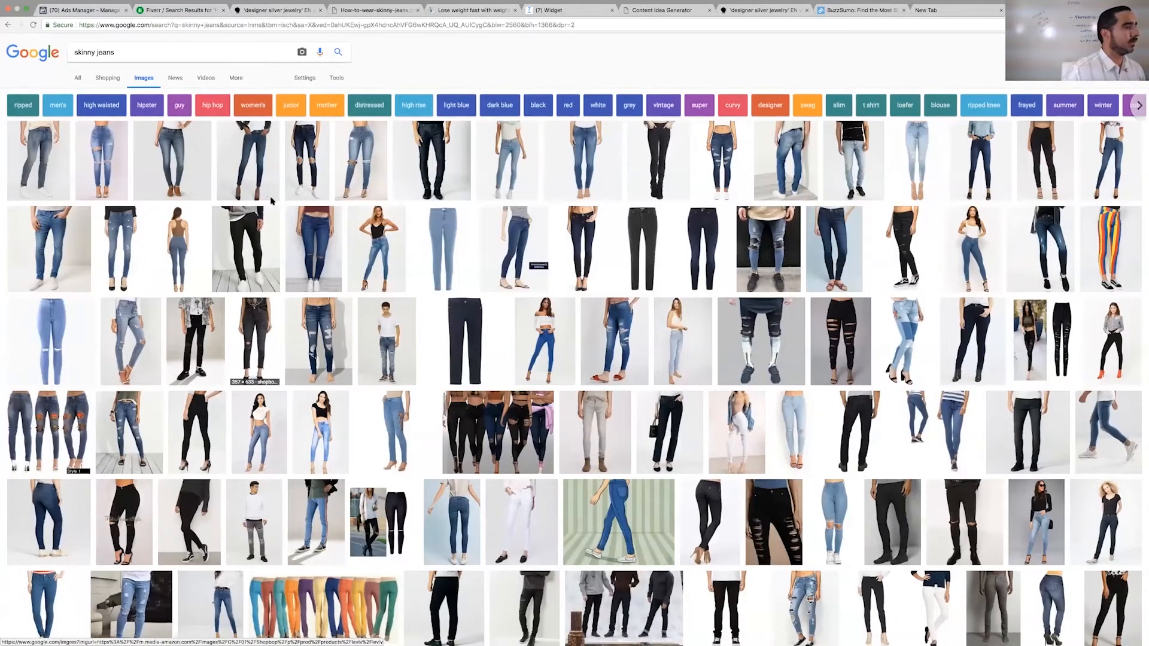
{"action": "left_click", "coordinate": [545, 10]}
{"action": "double_click", "coordinate": [511, 135]}
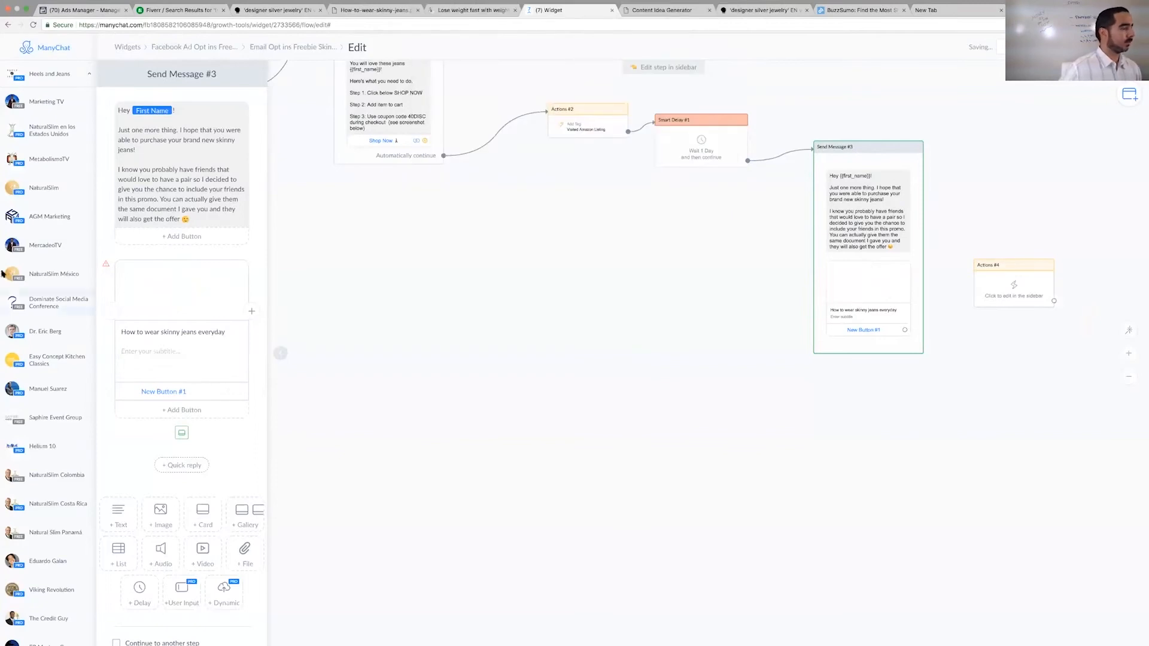
- Set the card's subtitle to "7 ways to wear skinny jeans daily" and make its button share the card
{"action": "left_click", "coordinate": [137, 352]}
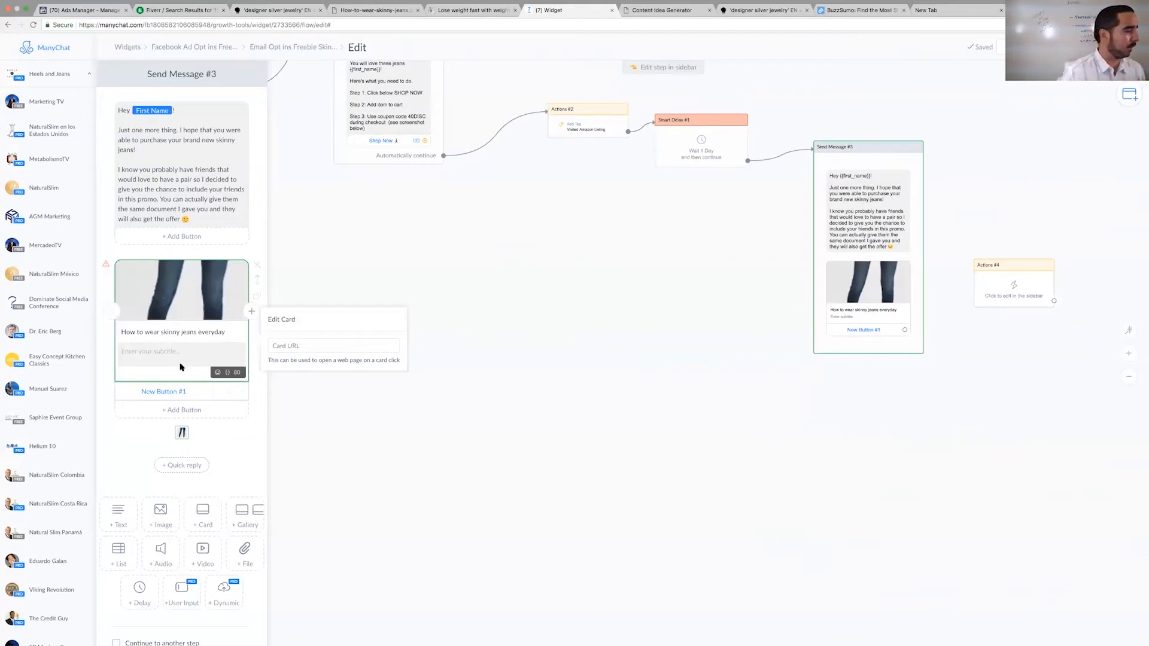
{"action": "type", "text": "7 ways to wear skinny jeans everday"}
{"action": "key", "text": "BackSpace"}
{"action": "key", "text": "BackSpace"}
{"action": "key", "text": "BackSpace"}
{"action": "type", "text": "daily"}
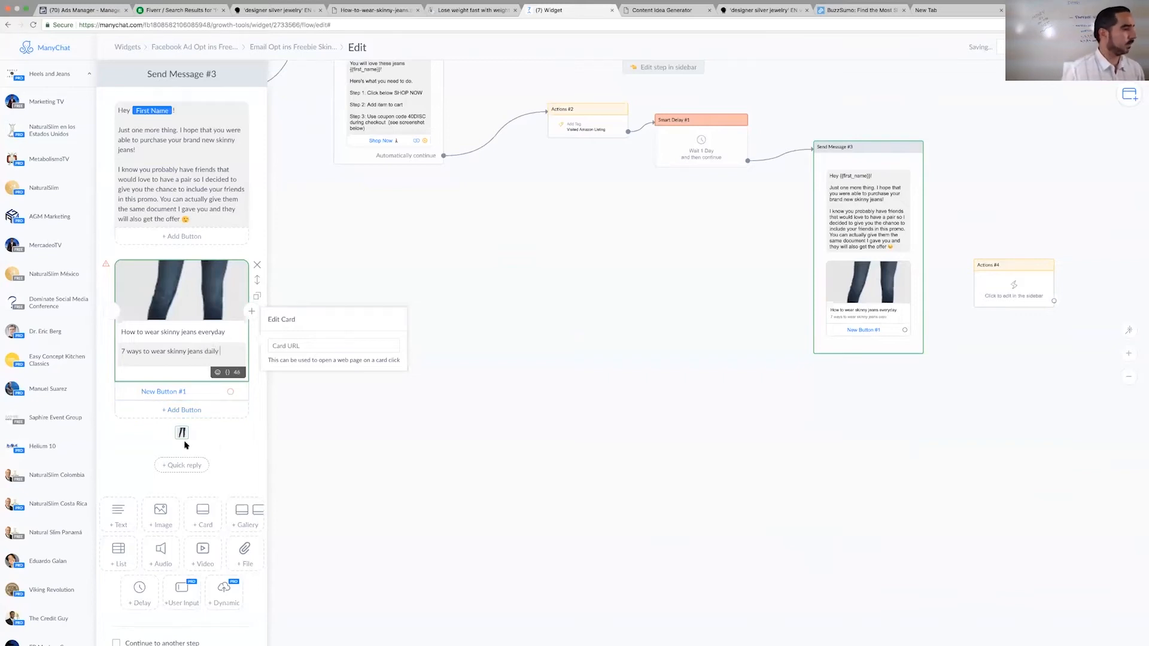
{"action": "left_click", "coordinate": [163, 392]}
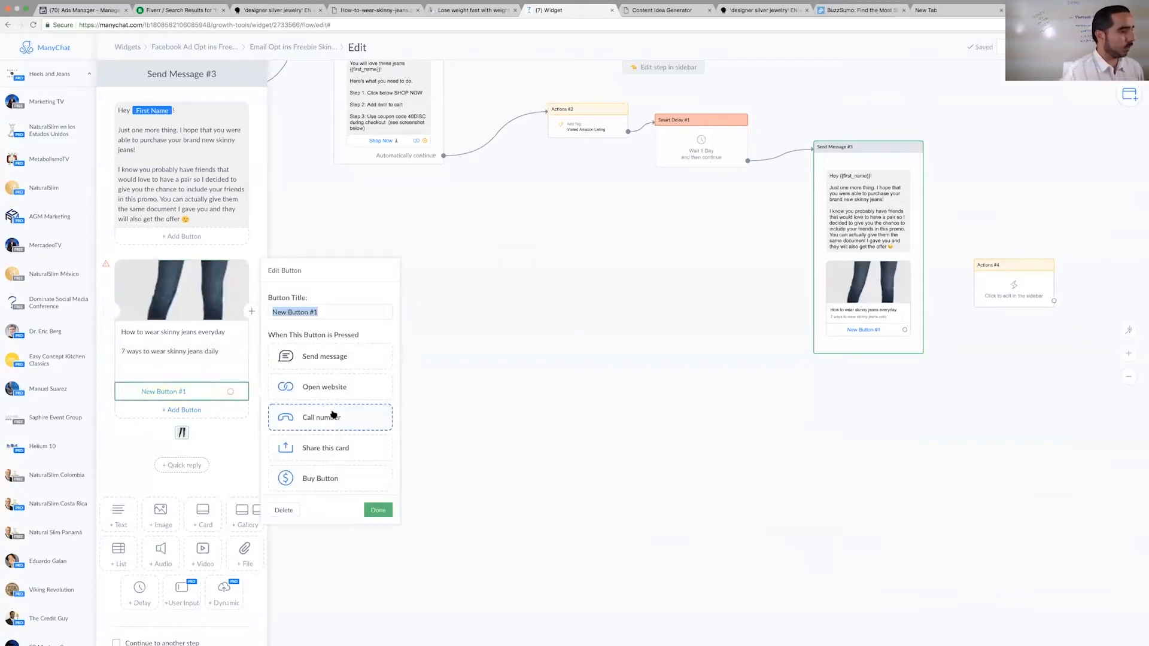
{"action": "left_click", "coordinate": [330, 448]}
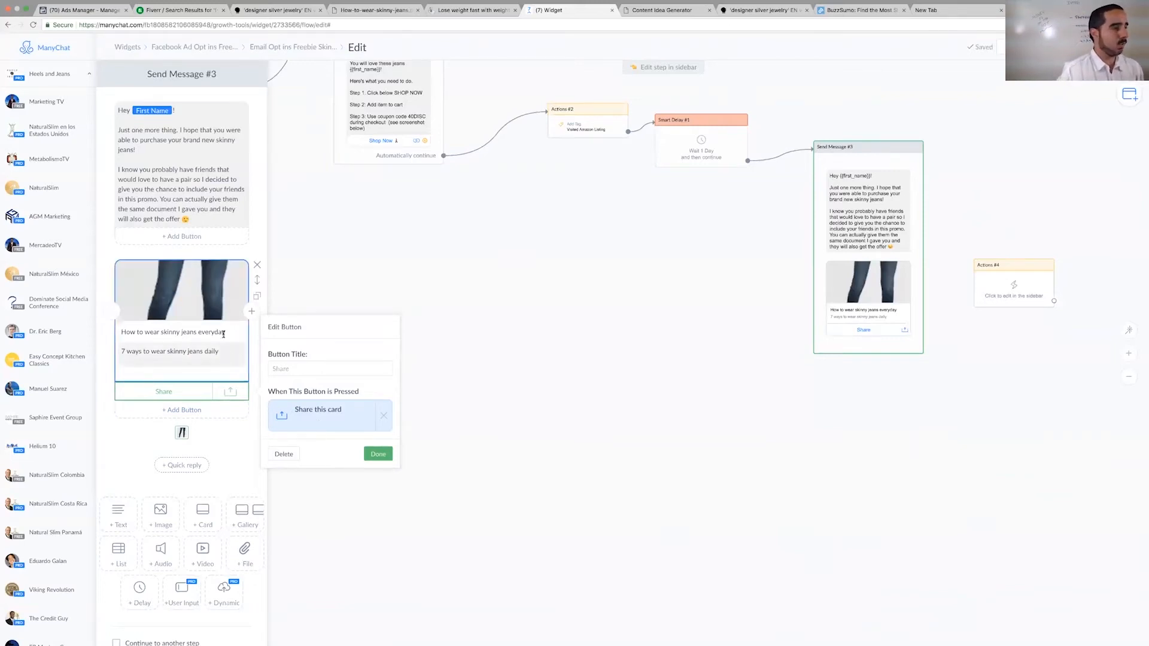
{"action": "left_click", "coordinate": [251, 311]}
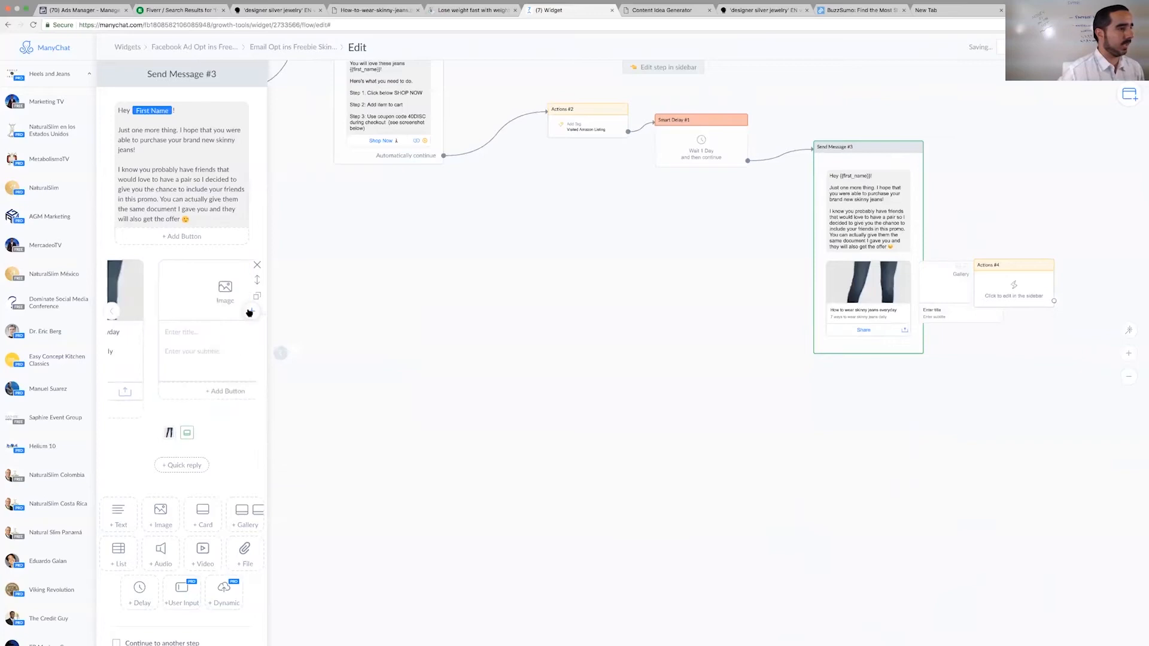
{"action": "left_click", "coordinate": [257, 264]}
{"action": "left_click", "coordinate": [227, 317]}
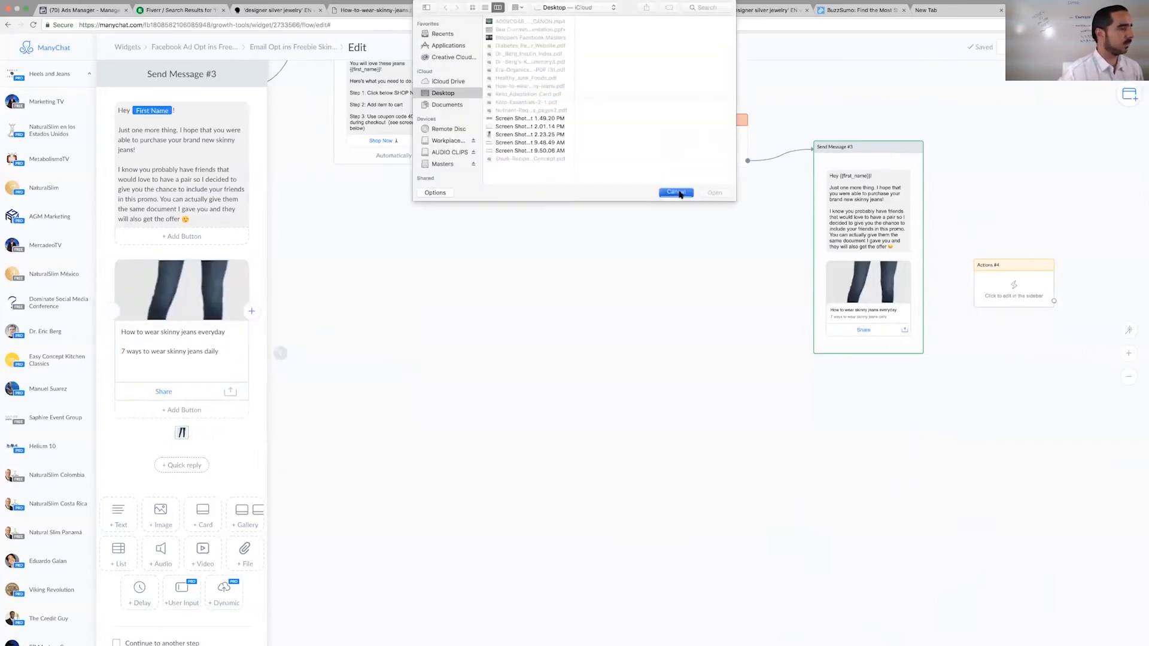
{"action": "left_click", "coordinate": [679, 193]}
{"action": "left_click", "coordinate": [208, 351]}
{"action": "left_click", "coordinate": [280, 345]}
{"action": "type", "text": "https://m.me/heelsandjeans?ref=w2733566"}
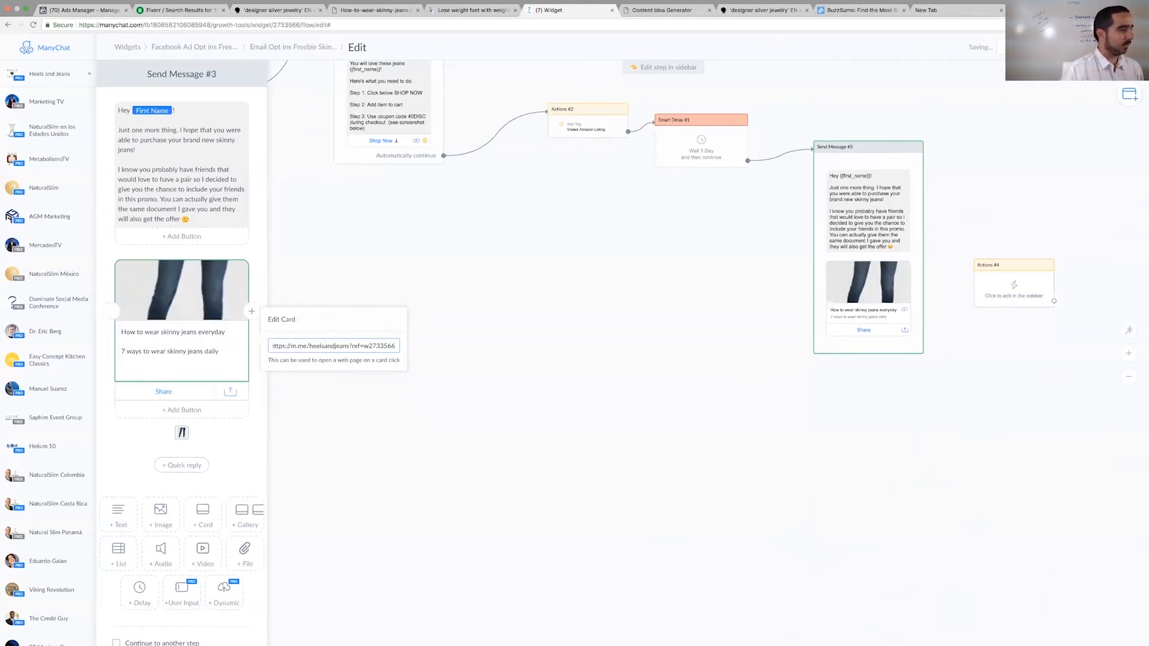
{"action": "left_click", "coordinate": [349, 387]}
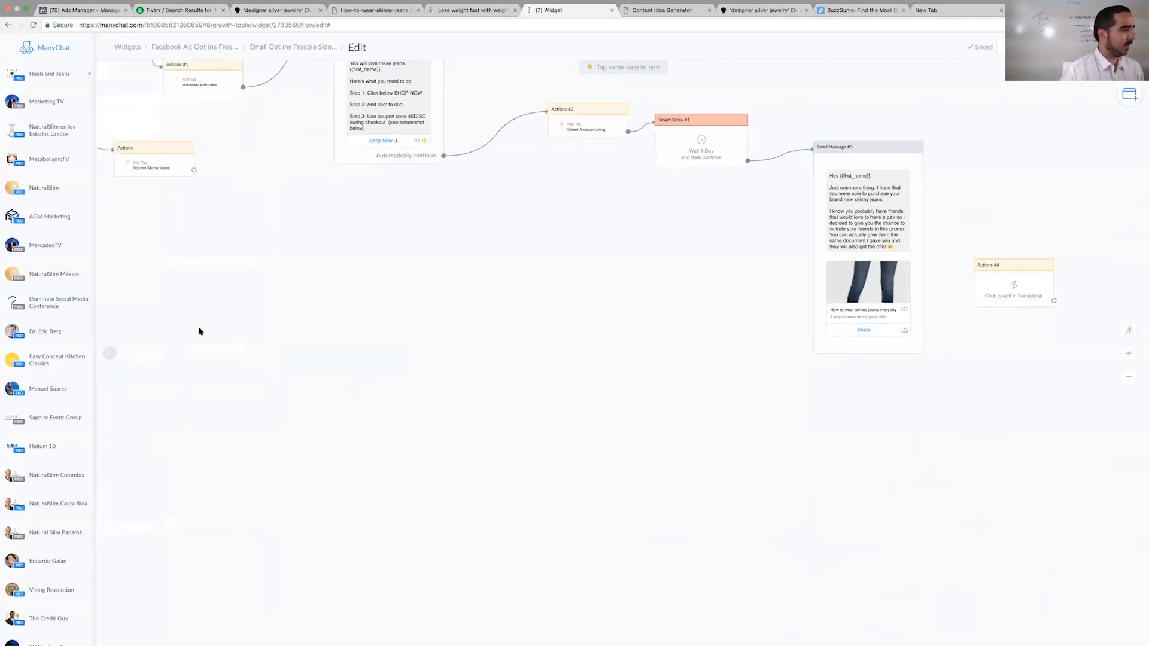
- Reopen the card in the follow-up message and select its entire URL
{"action": "left_click", "coordinate": [114, 355]}
{"action": "left_click", "coordinate": [878, 300]}
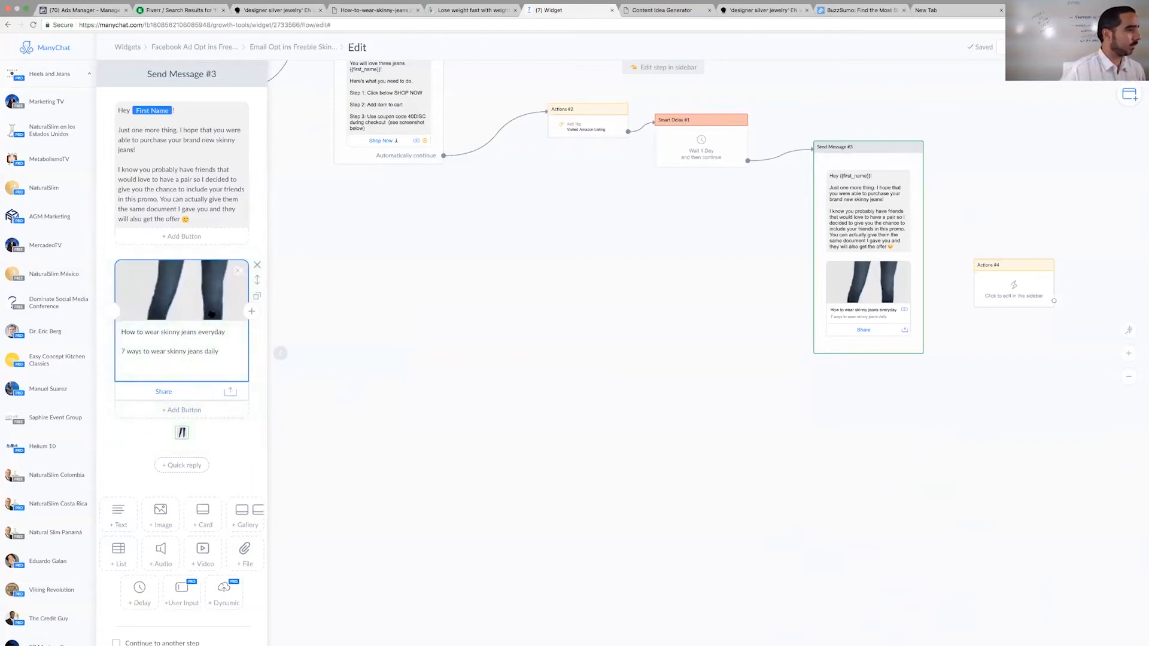
{"action": "left_click", "coordinate": [195, 358]}
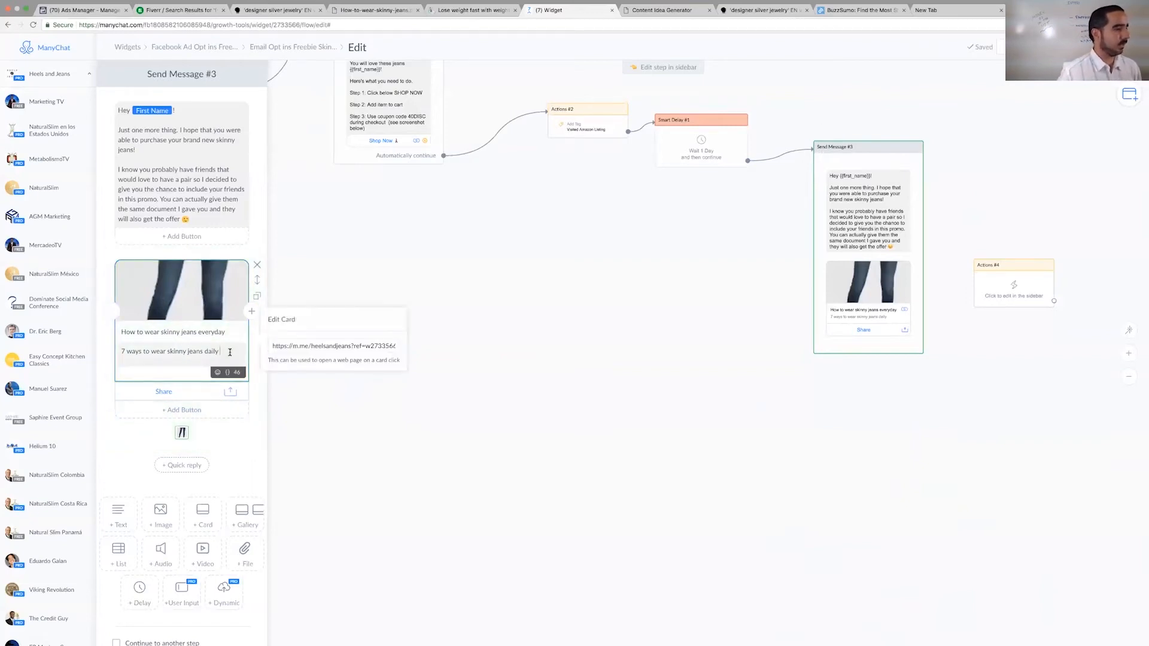
{"action": "left_click_drag", "start_coordinate": [293, 346], "coordinate": [413, 357]}
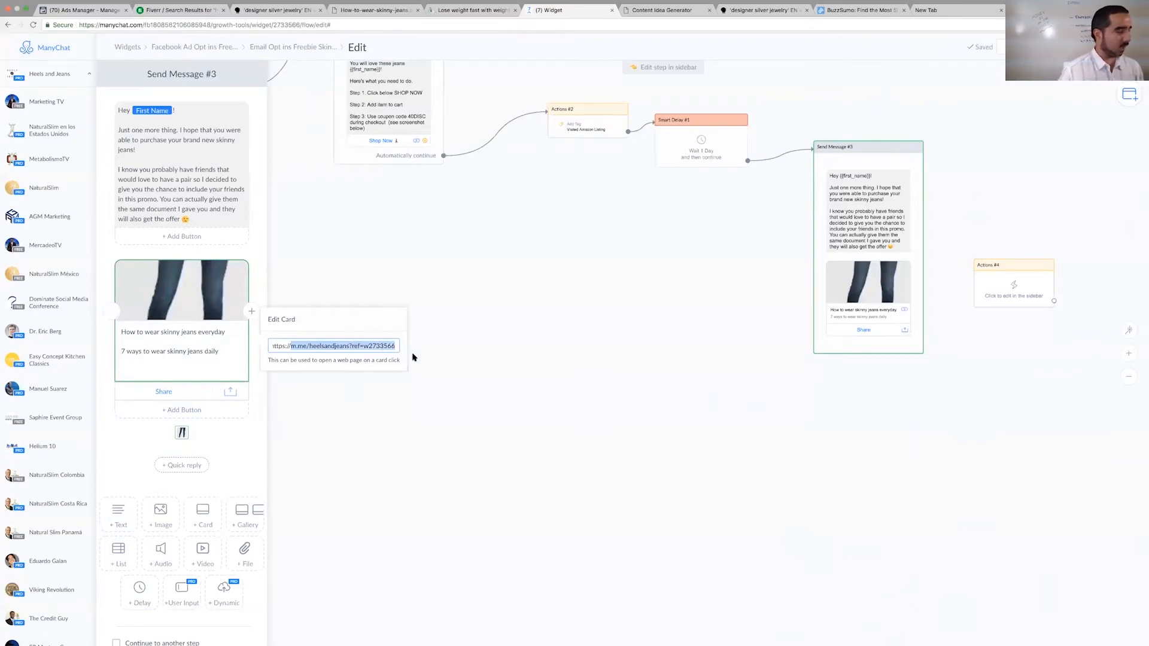
{"action": "key", "text": "super+a"}
- Open manychat.com in a new browser tab and go to the Growth Tools list for Heels and Jeans
{"action": "key", "text": "super+t"}
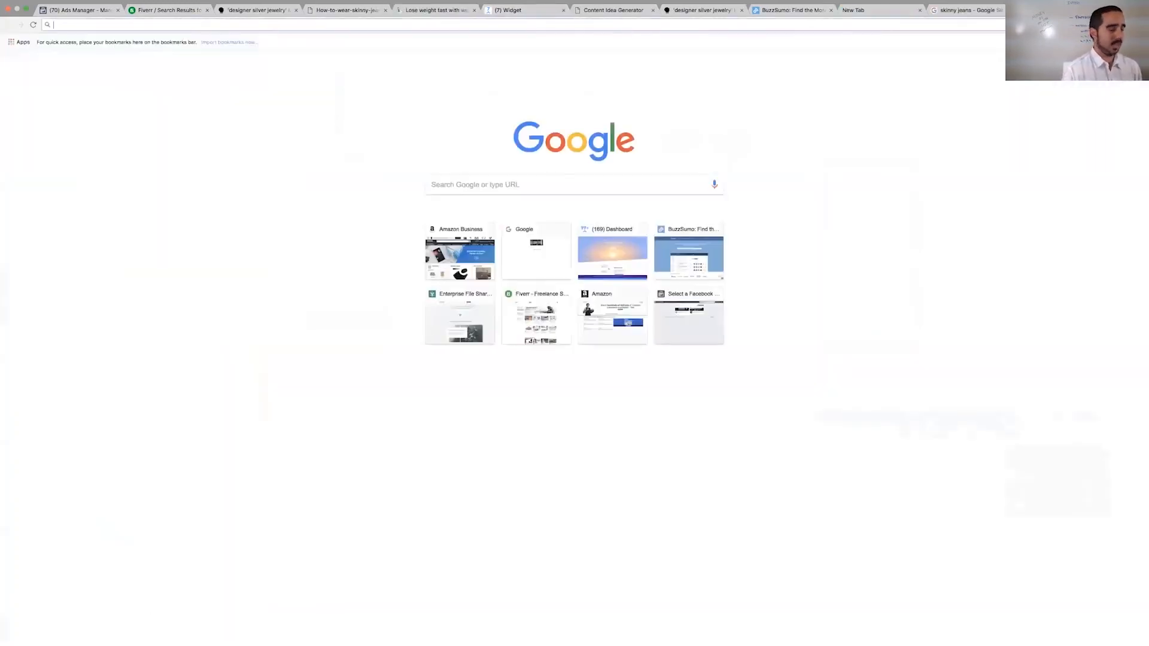
{"action": "type", "text": "manychat.com"}
{"action": "key", "text": "Return"}
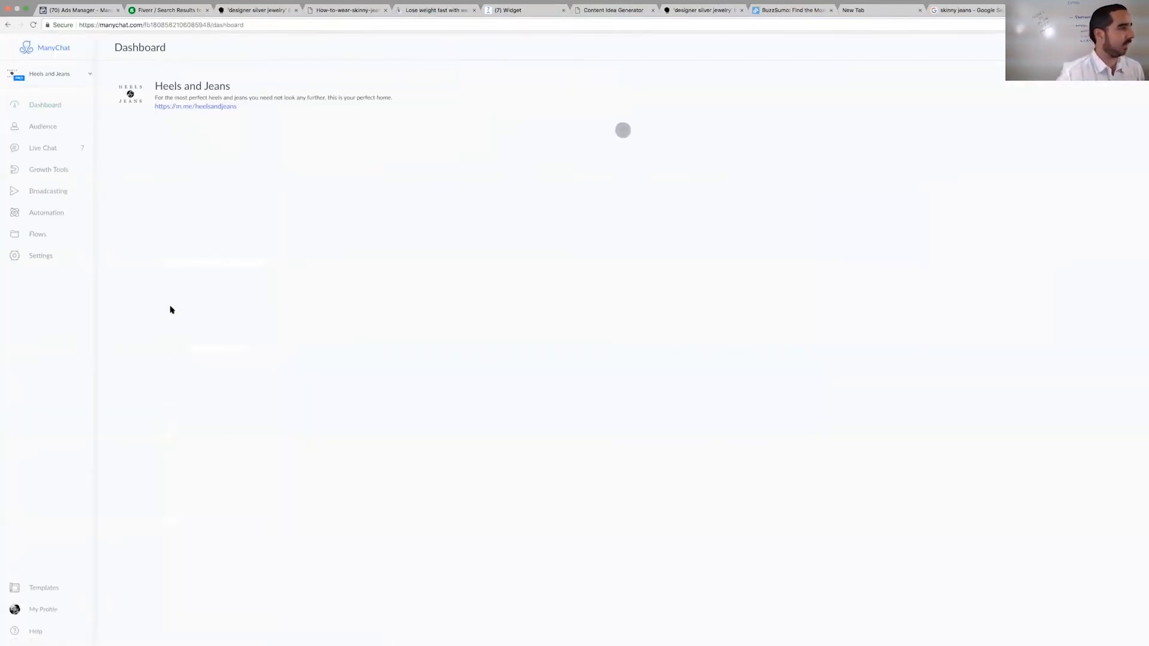
{"action": "left_click", "coordinate": [46, 156]}
{"action": "left_click", "coordinate": [47, 171]}
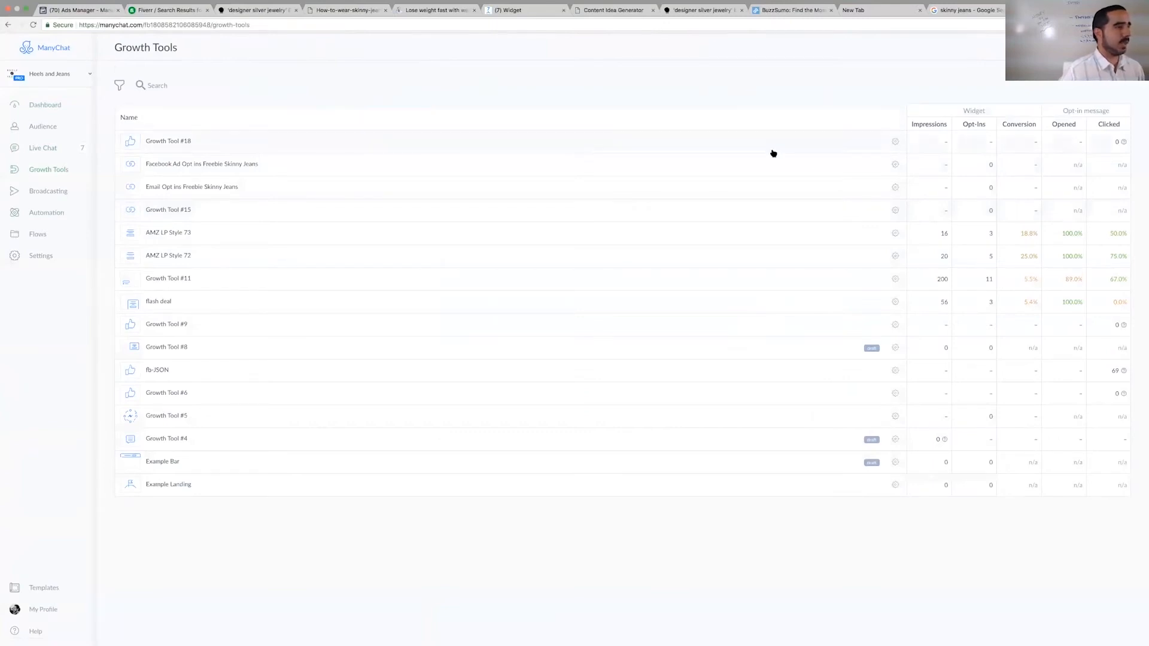
- Duplicate the "Facebook Ad Opt ins Freebie Skinny Jeans" growth tool and open the copy
{"action": "left_click", "coordinate": [895, 166]}
{"action": "left_click", "coordinate": [882, 201]}
{"action": "left_click", "coordinate": [375, 143]}
- Rename the copied growth tool by replacing "Facebook Ad" with "Shared Card" in its name
{"action": "left_click", "coordinate": [208, 48]}
{"action": "left_click", "coordinate": [203, 47]}
{"action": "left_click_drag", "start_coordinate": [214, 45], "coordinate": [112, 27]}
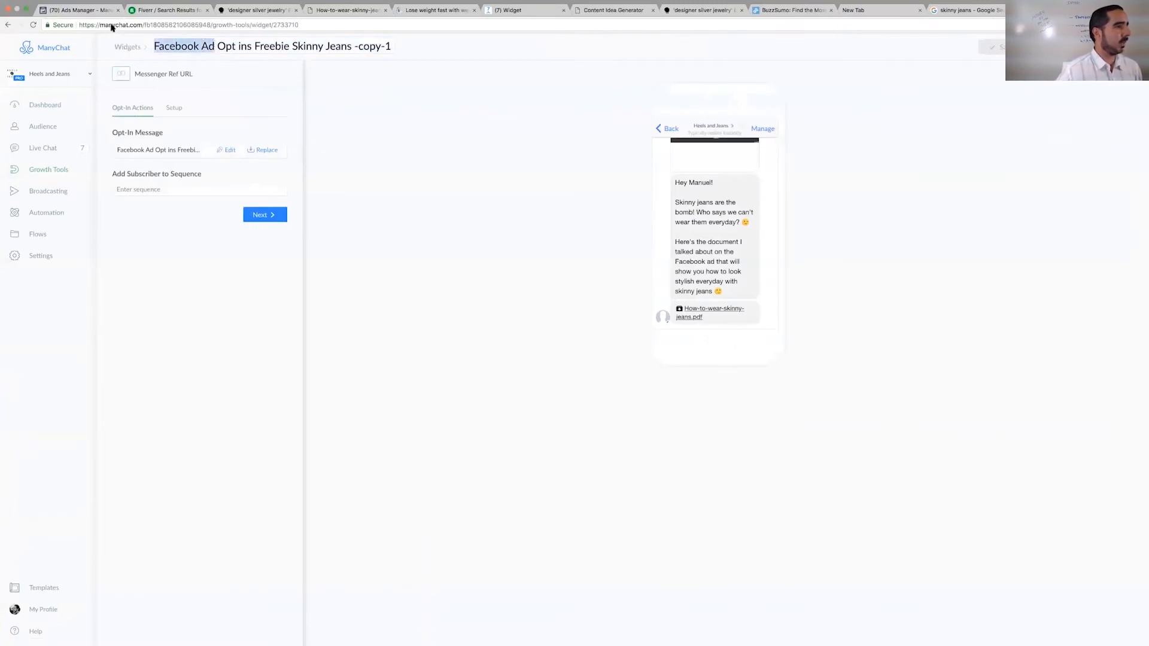
{"action": "type", "text": "Shared Card"}
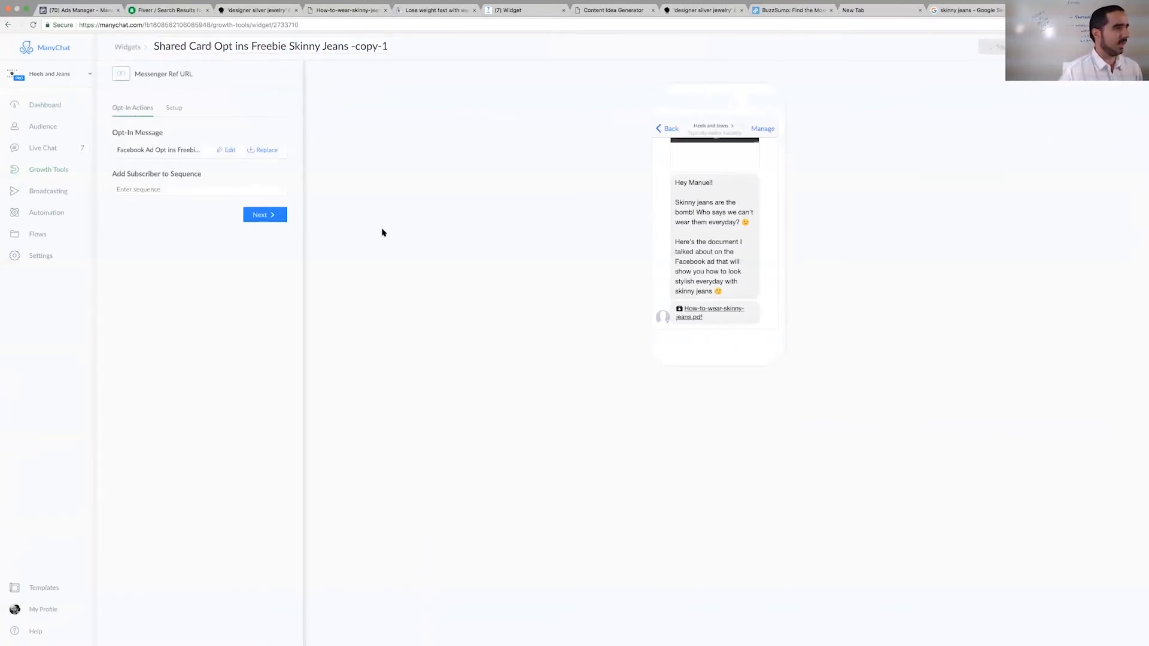
{"action": "left_click", "coordinate": [382, 231]}
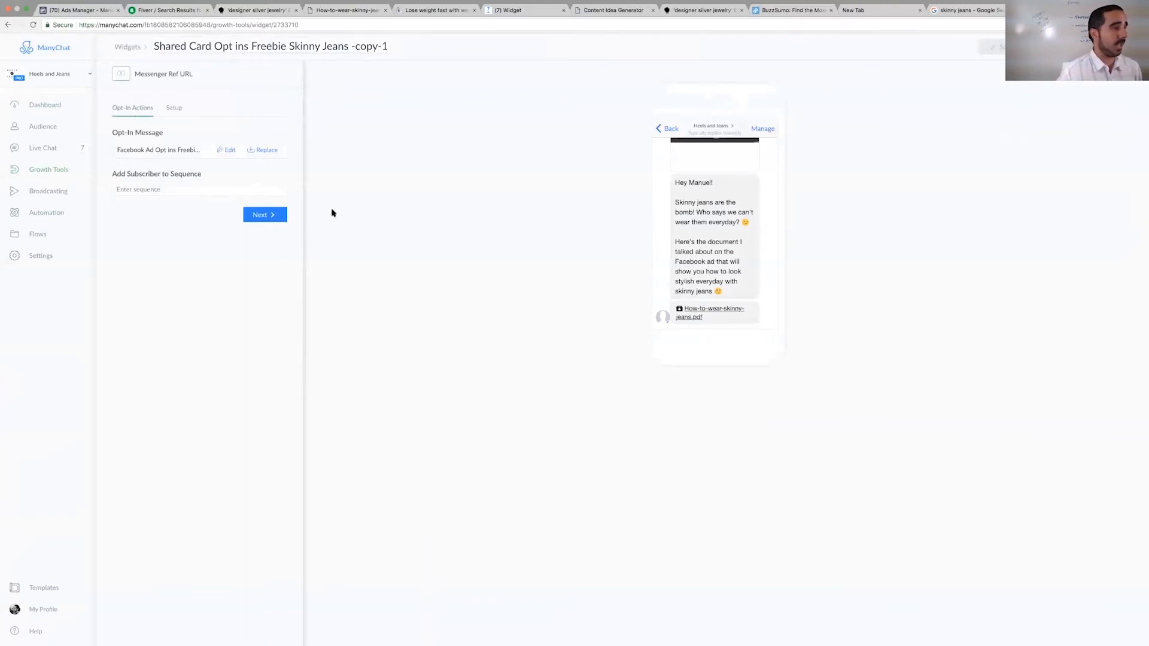
- In the copy's opt-in message, replace "I talked about on the Facebook ad" with "your friend wants you to have"
{"action": "left_click", "coordinate": [229, 150]}
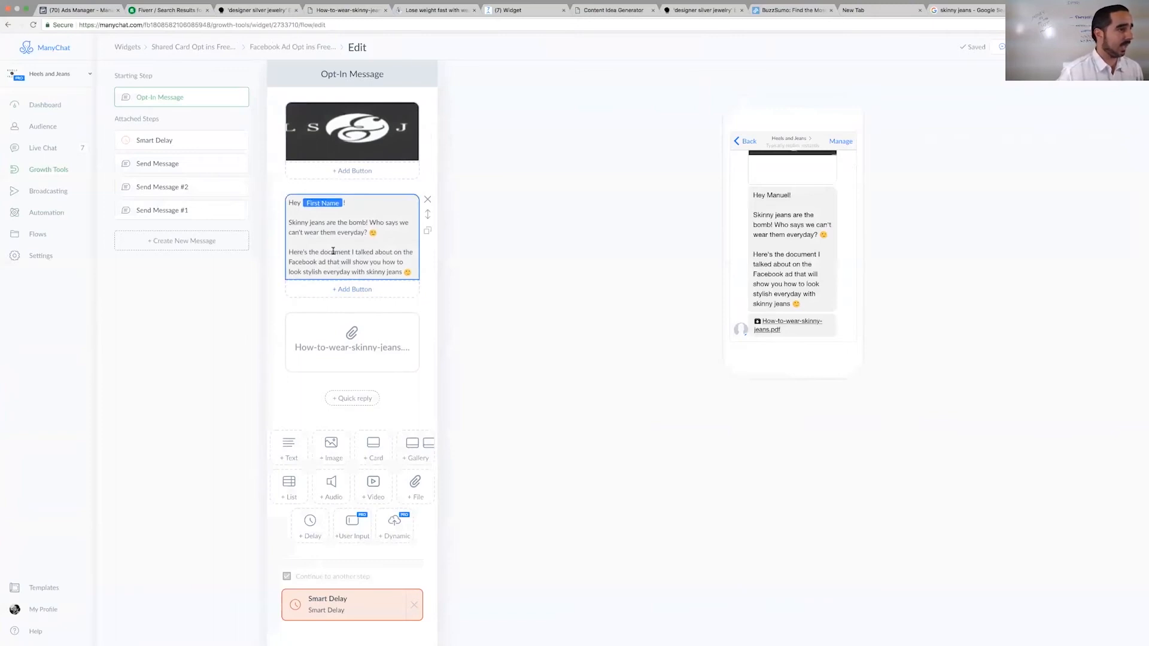
{"action": "left_click", "coordinate": [344, 251]}
{"action": "left_click_drag", "start_coordinate": [351, 252], "coordinate": [328, 263]}
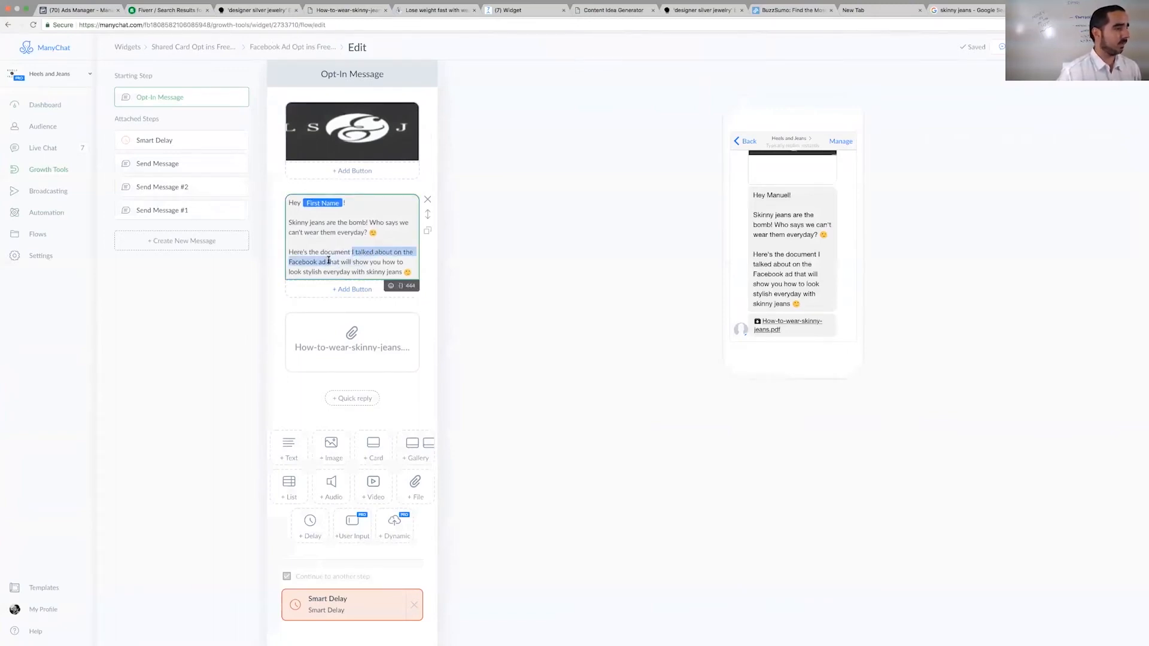
{"action": "type", "text": "youe"}
{"action": "key", "text": "BackSpace"}
{"action": "type", "text": "r friend want"}
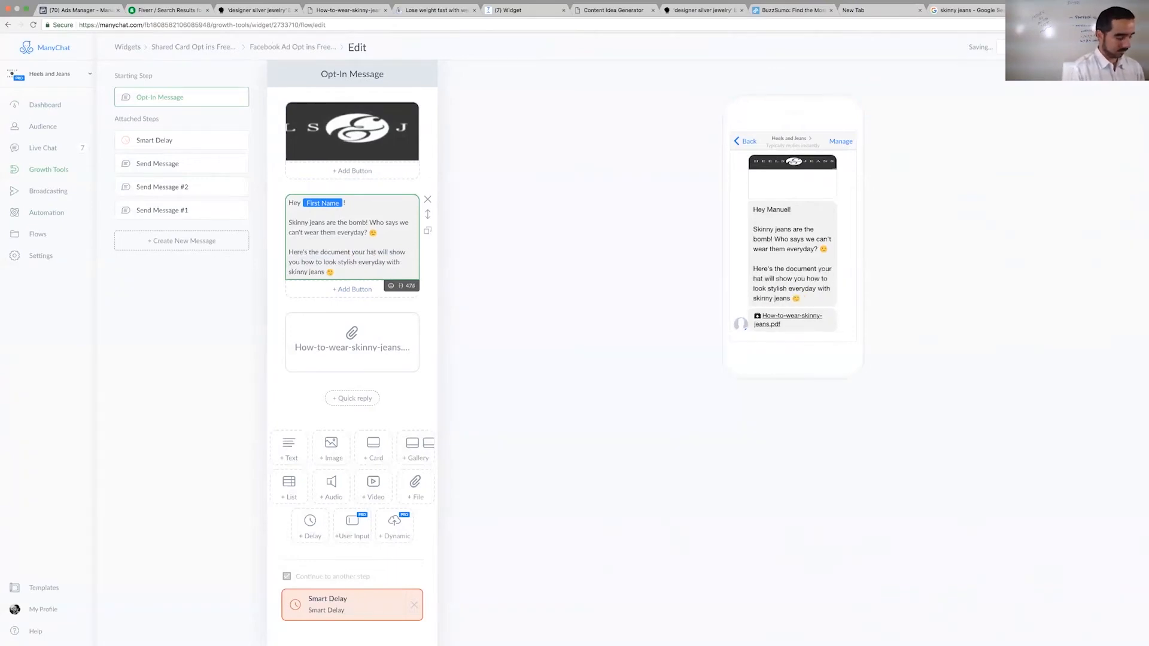
{"action": "type", "text": "="}
{"action": "key", "text": "BackSpace"}
{"action": "key", "text": "Delete"}
{"action": "key", "text": "Delete"}
{"action": "key", "text": "Delete"}
{"action": "type", "text": "s you to hav"}
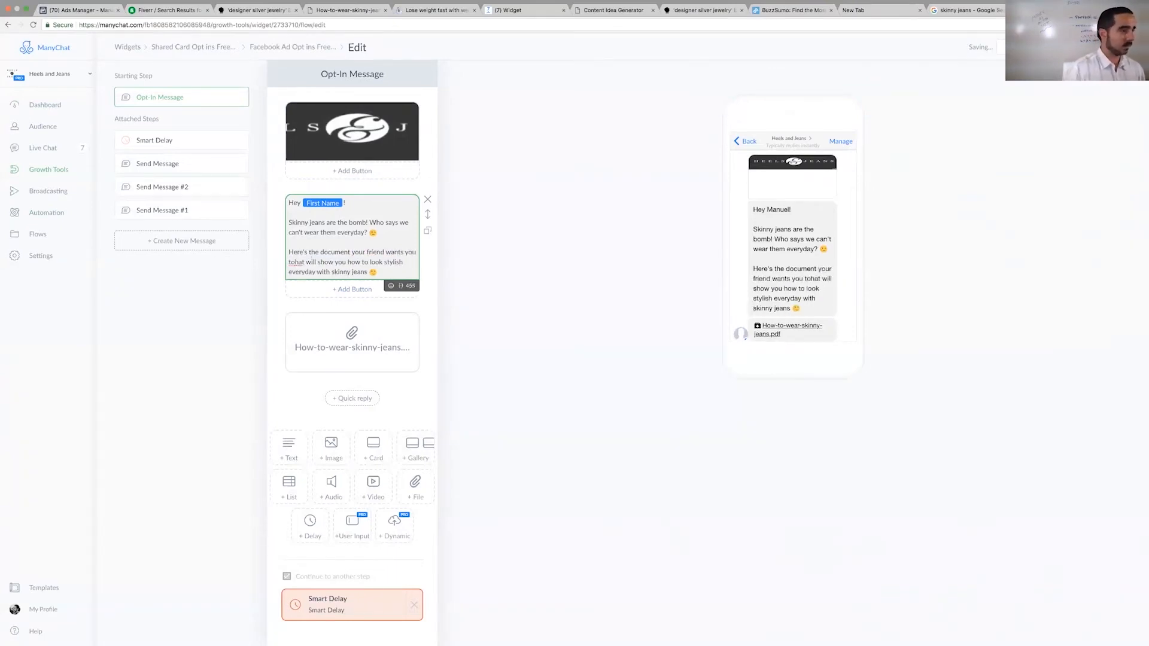
{"action": "type", "text": "e that"}
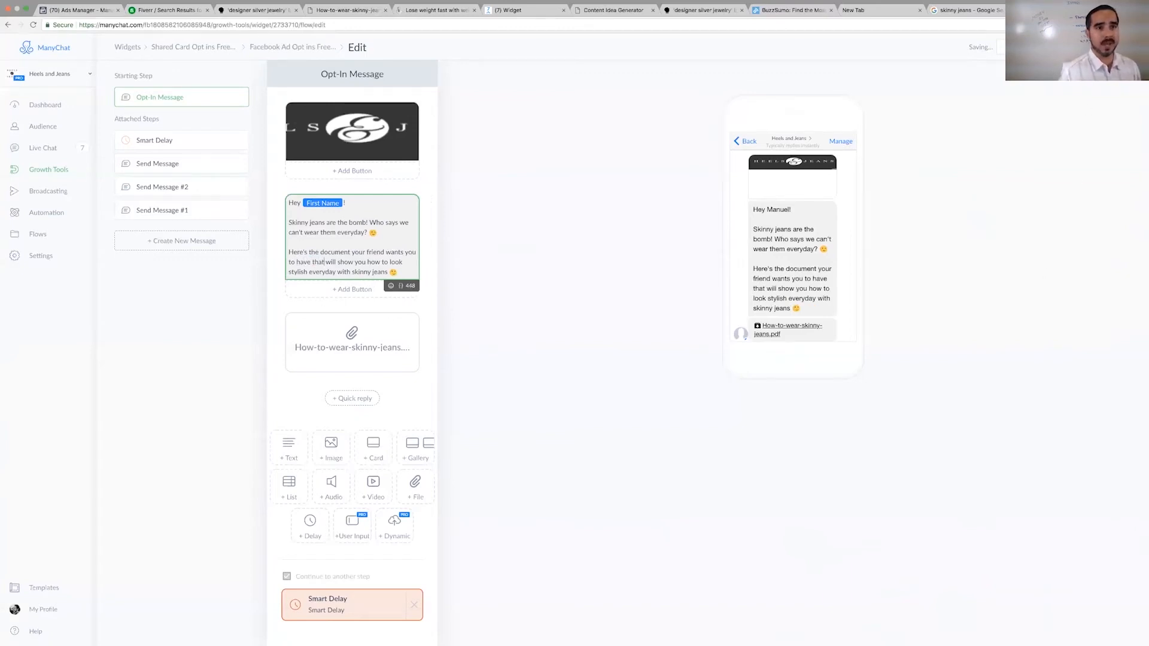
- Publish the edited opt-in flow and return to the list of growth tools
{"action": "left_click", "coordinate": [1090, 47]}
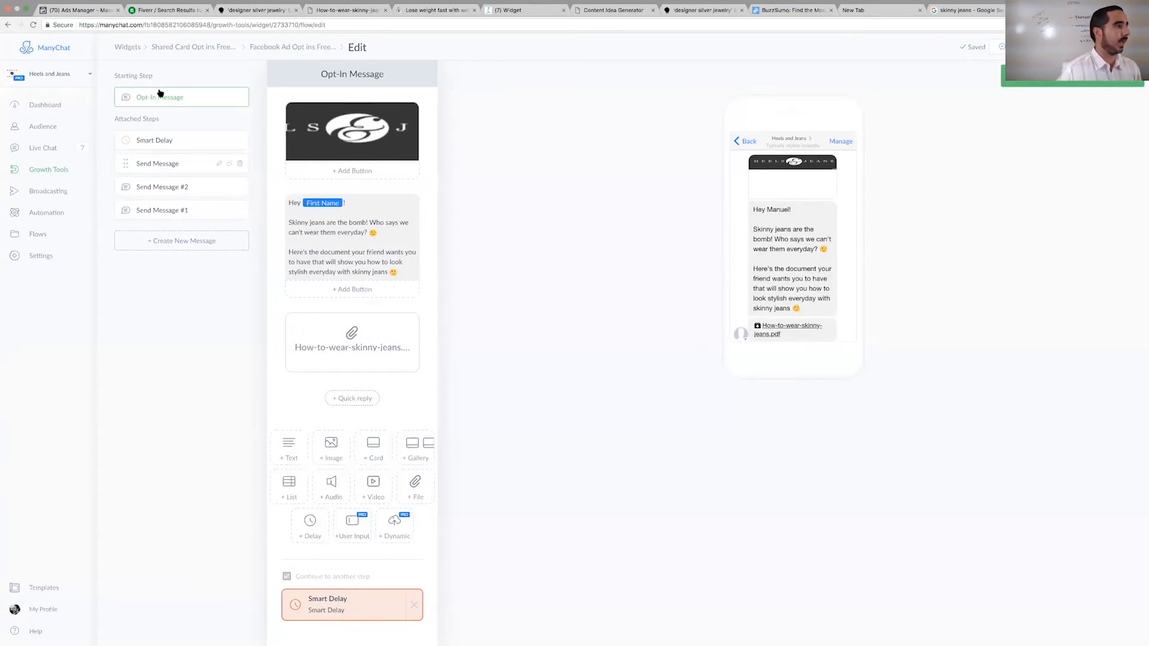
{"action": "left_click", "coordinate": [128, 47]}
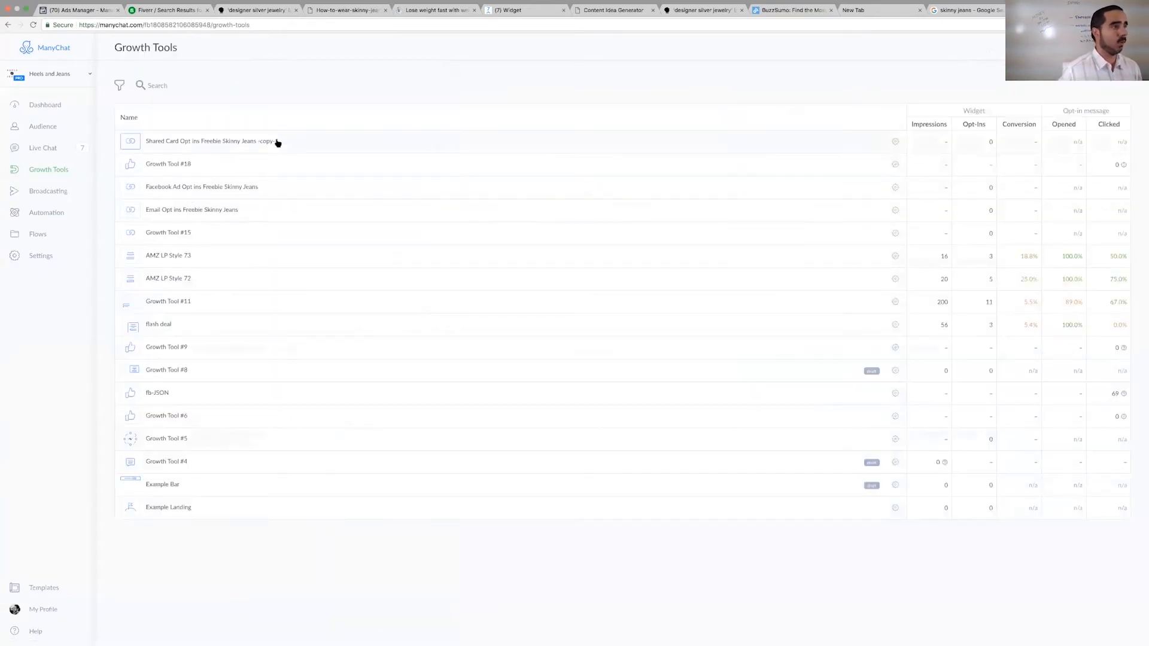
- Copy the Shared Card growth tool's Messenger Ref URL and set it as the link of the "How to wear skinny jeans everyday" card
{"action": "left_click", "coordinate": [774, 142]}
{"action": "left_click", "coordinate": [175, 110]}
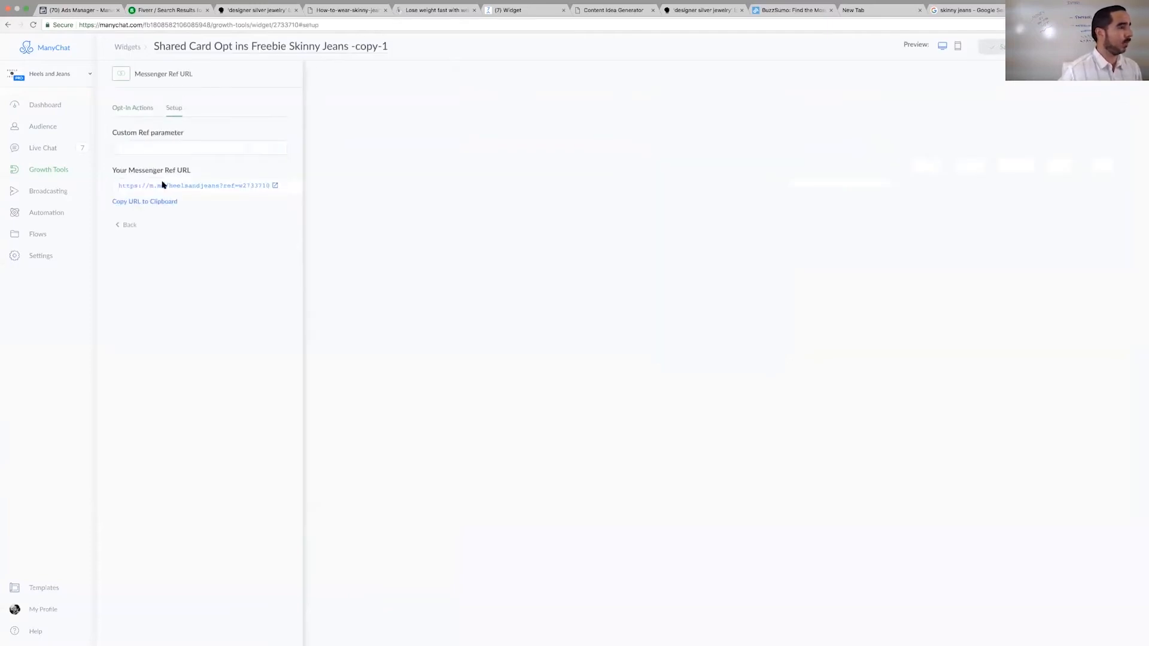
{"action": "left_click", "coordinate": [154, 201]}
{"action": "left_click", "coordinate": [485, 11]}
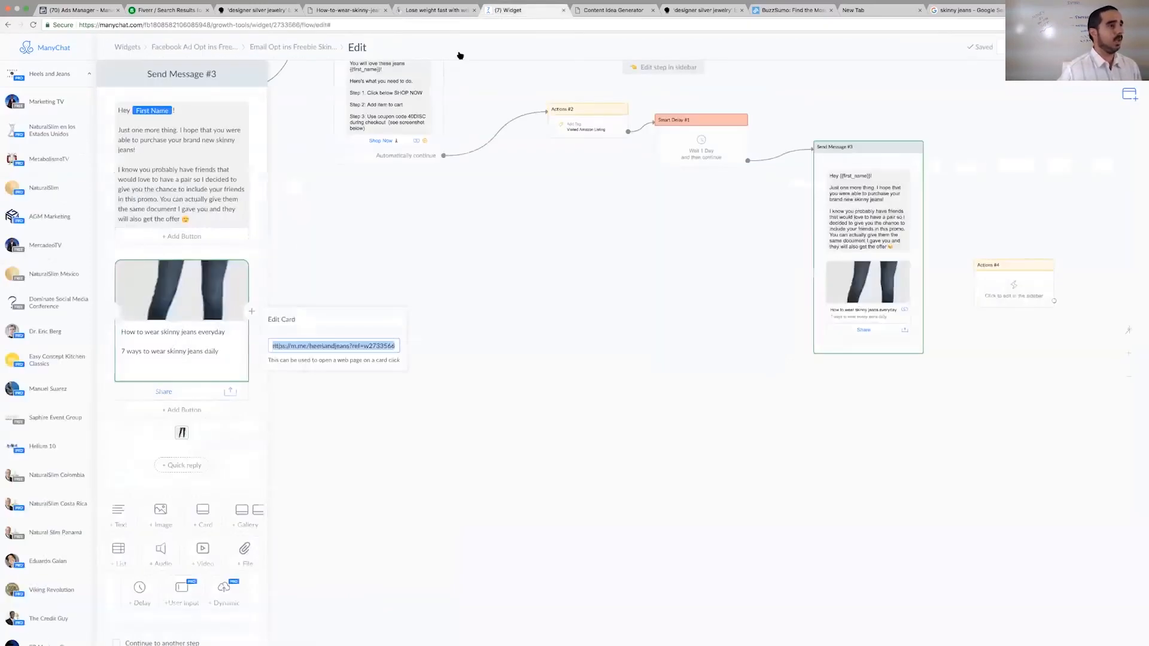
{"action": "left_click", "coordinate": [315, 345]}
{"action": "key", "text": "super+a"}
{"action": "key", "text": "super+v"}
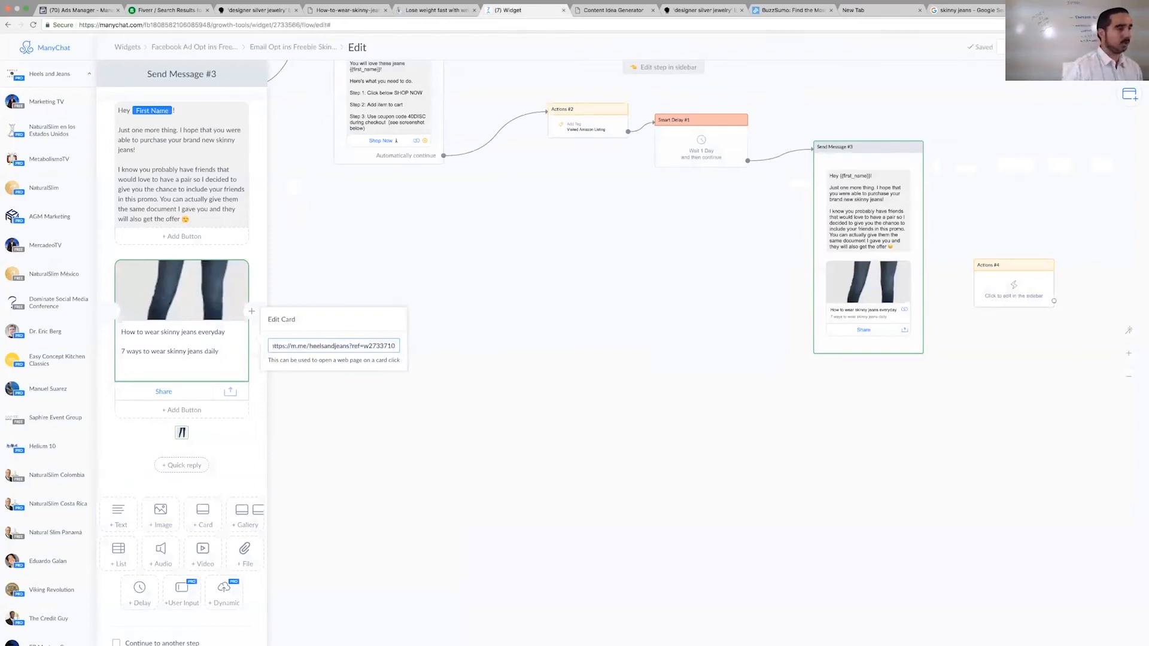
{"action": "left_click", "coordinate": [335, 386]}
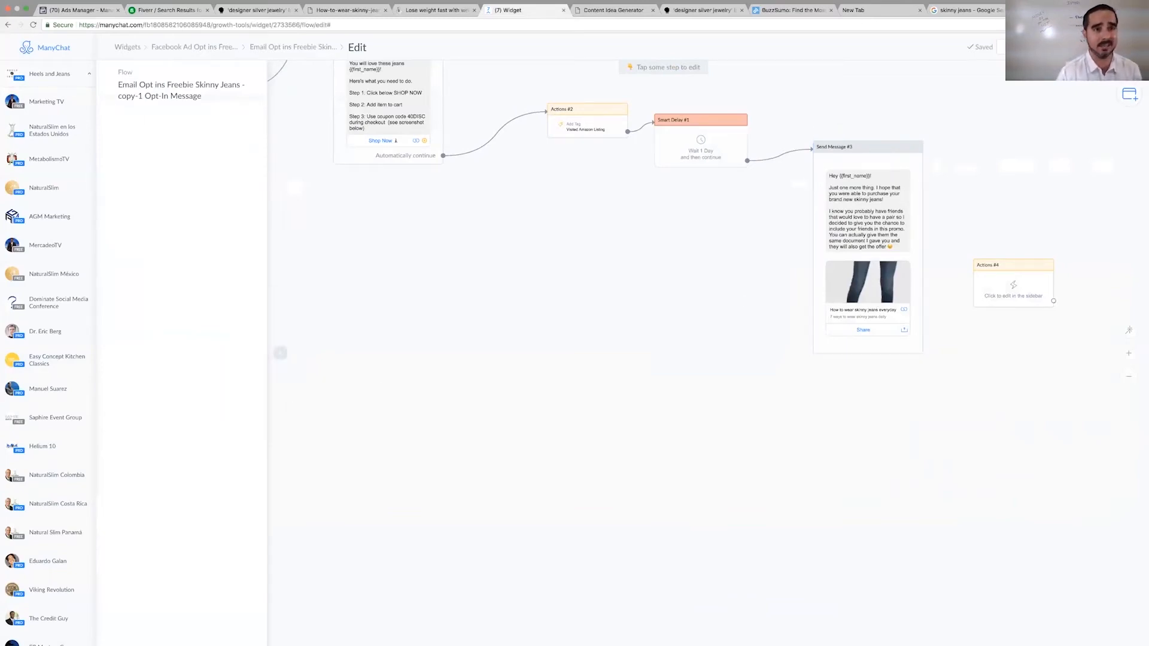
- Opt in through Messenger to preview the flow's content and close the preview dialog
{"action": "left_click", "coordinate": [1000, 47]}
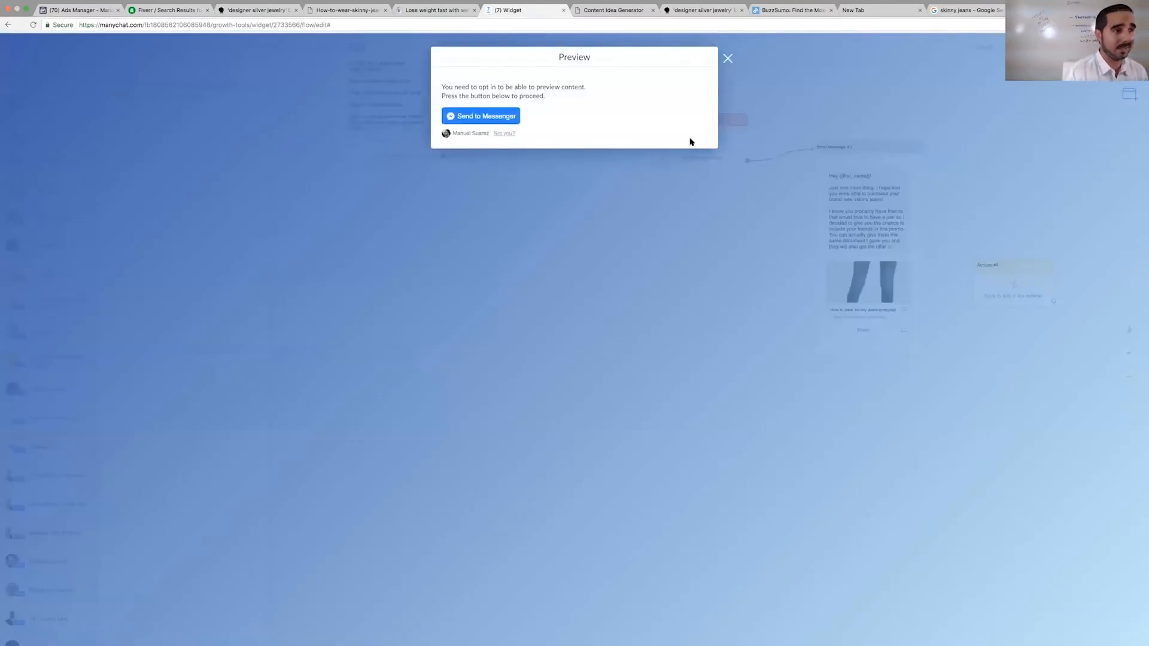
{"action": "left_click", "coordinate": [500, 116]}
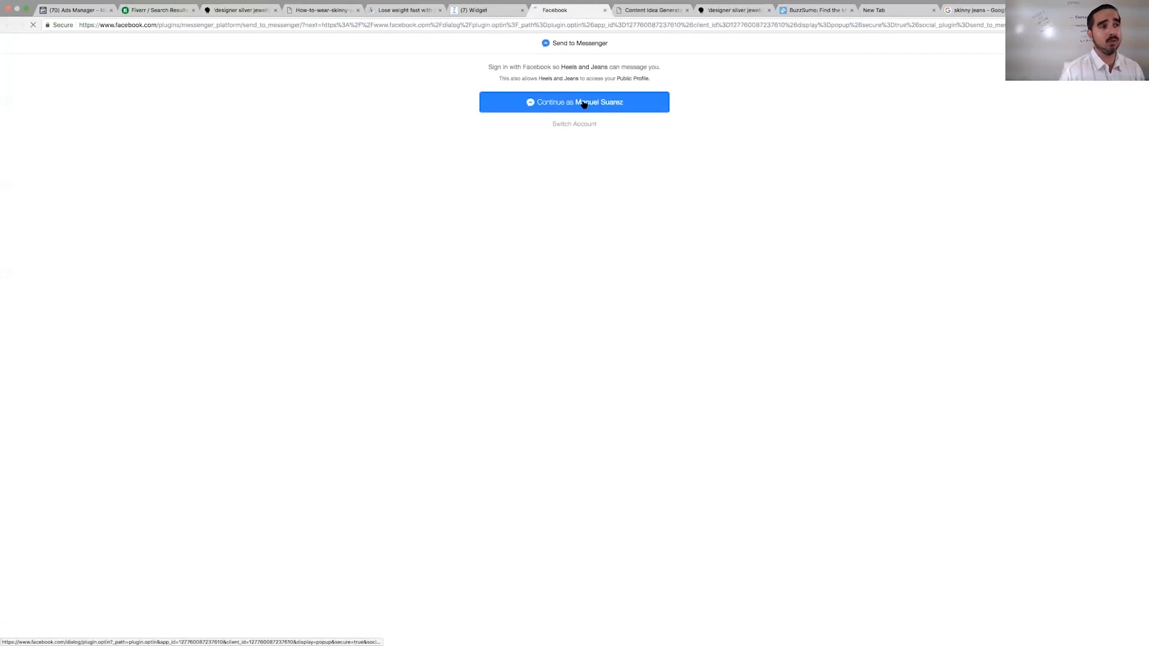
{"action": "left_click", "coordinate": [584, 103]}
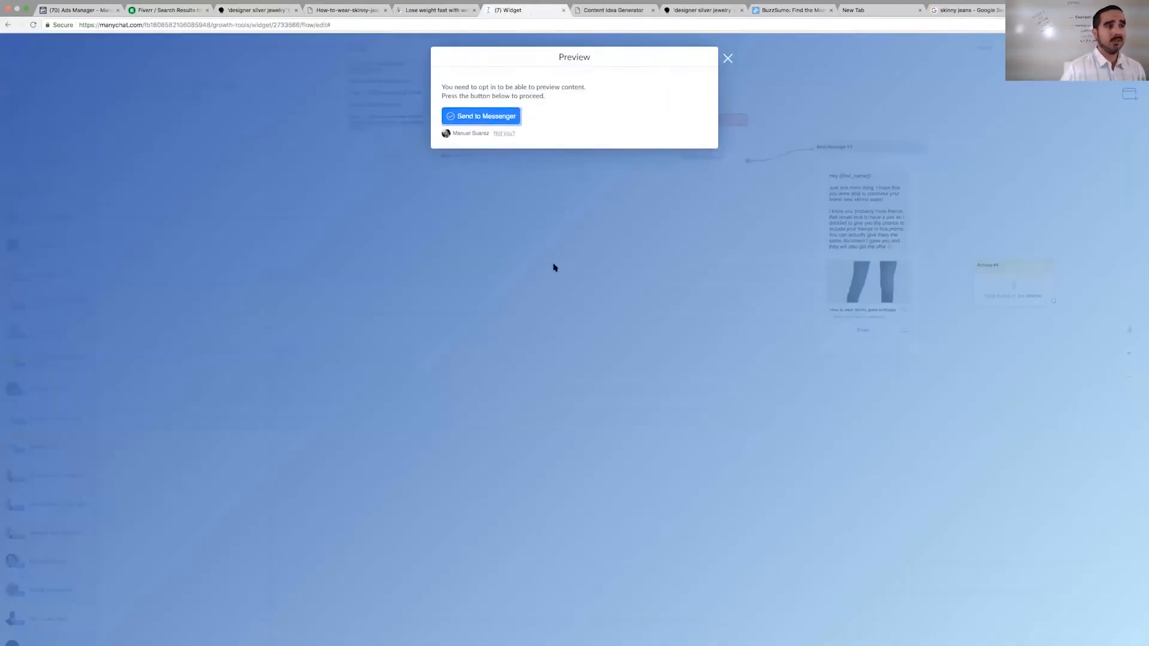
{"action": "left_click", "coordinate": [728, 58]}
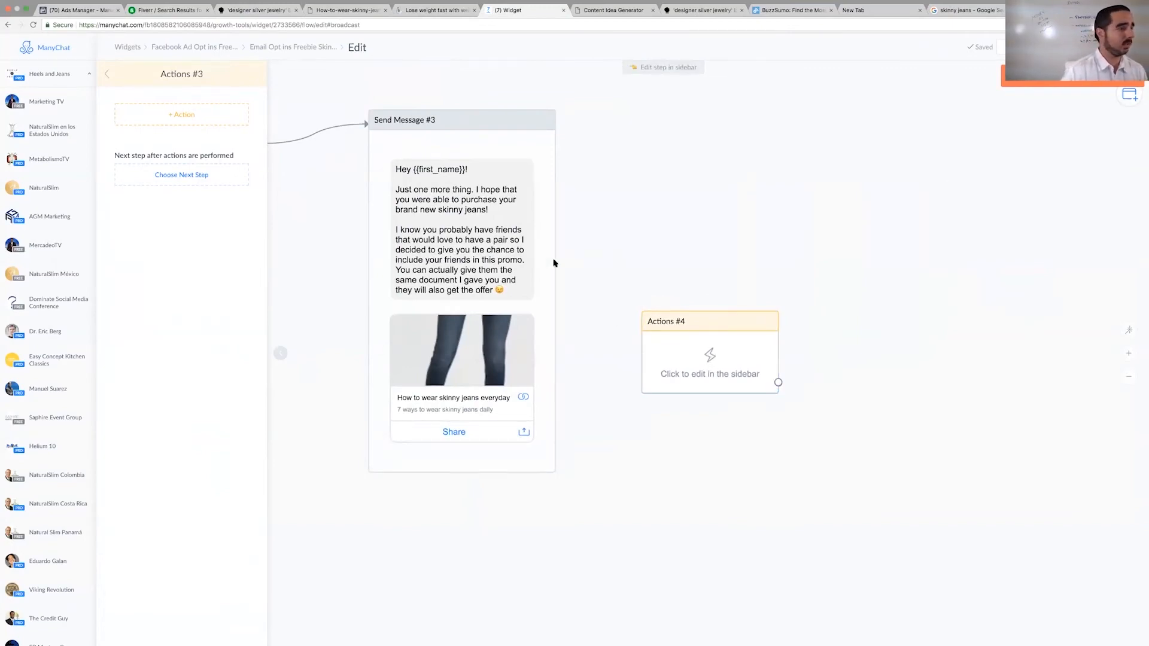
- Make Send Message #3 continue to another step and connect it to the Actions #4 block
{"action": "left_click", "coordinate": [509, 262]}
{"action": "scroll", "coordinate": [341, 154], "scroll_direction": "down", "scroll_amount": 1}
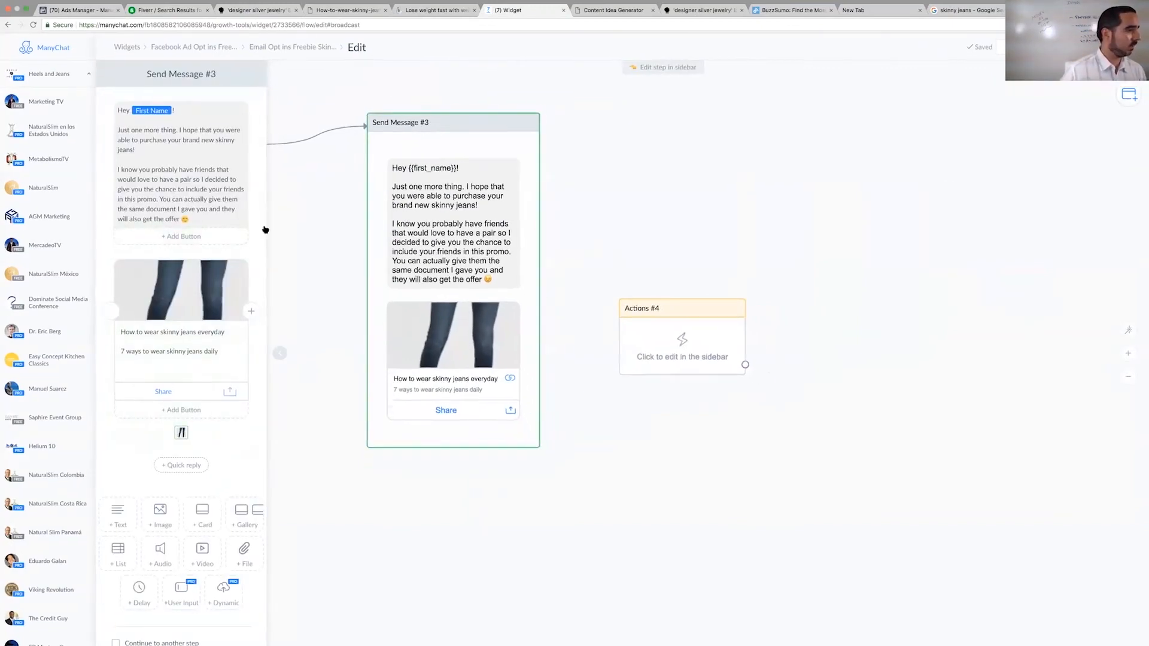
{"action": "right_click", "coordinate": [213, 288]}
{"action": "left_click", "coordinate": [245, 42]}
{"action": "scroll", "coordinate": [127, 605], "scroll_direction": "down", "scroll_amount": 1}
{"action": "left_click", "coordinate": [118, 635]}
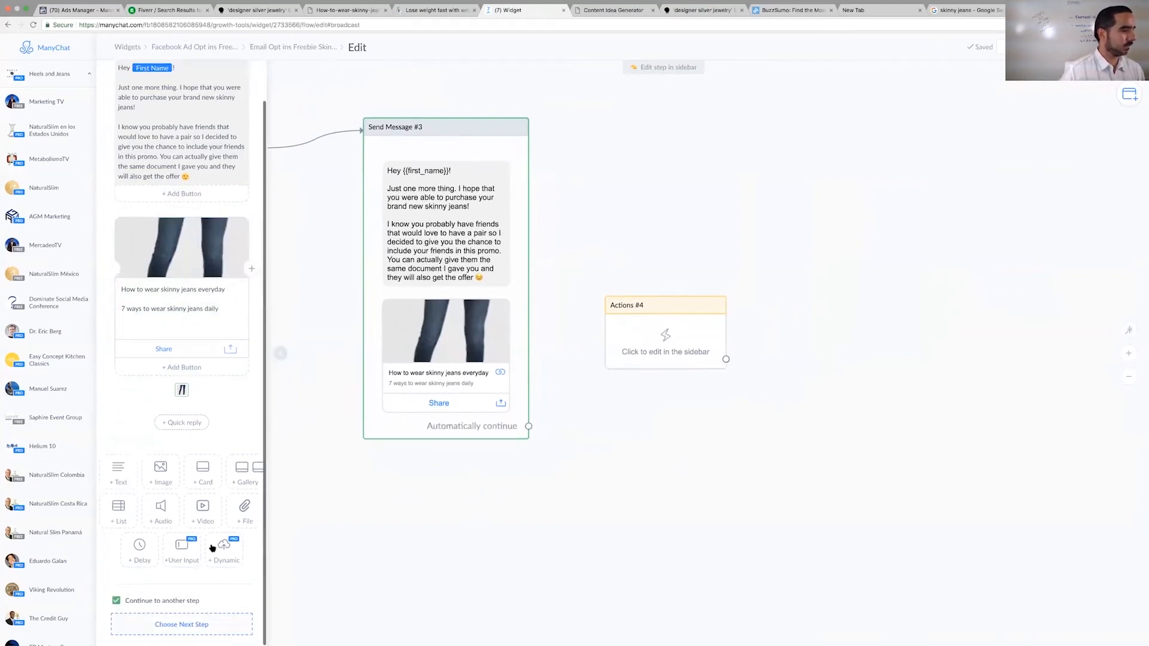
{"action": "left_click_drag", "start_coordinate": [528, 426], "coordinate": [611, 305]}
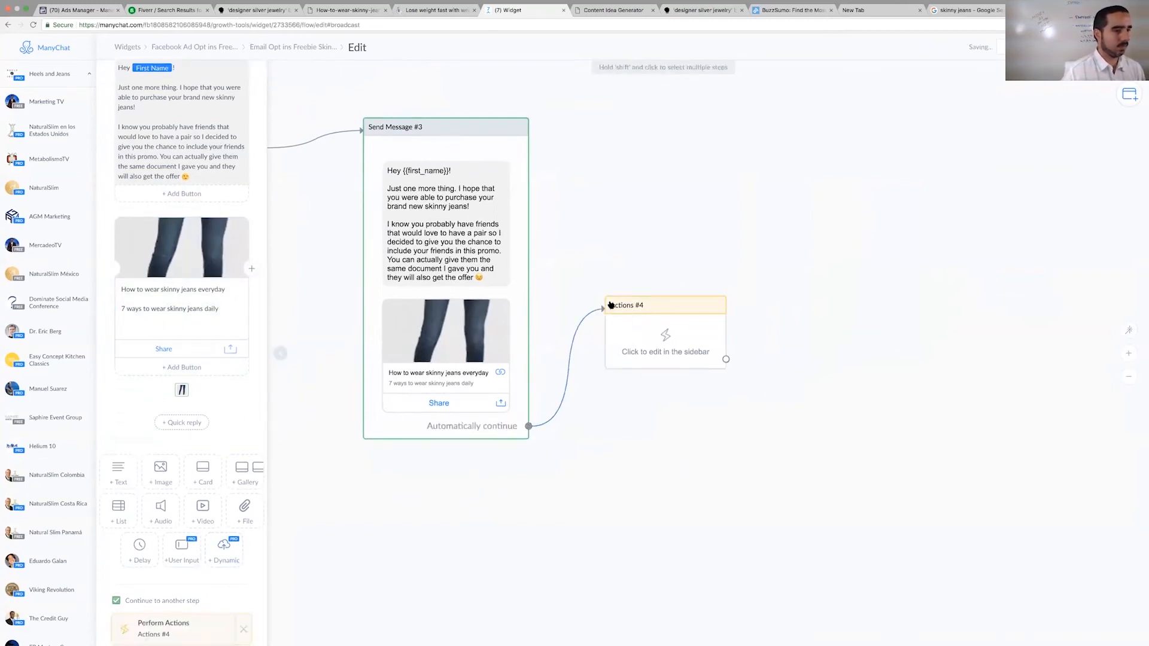
- Add an Add Tag action with the tag "Shared Freebie" to Actions #4 and move the block higher beside Send Message #3
{"action": "left_click", "coordinate": [642, 338]}
{"action": "left_click", "coordinate": [221, 108]}
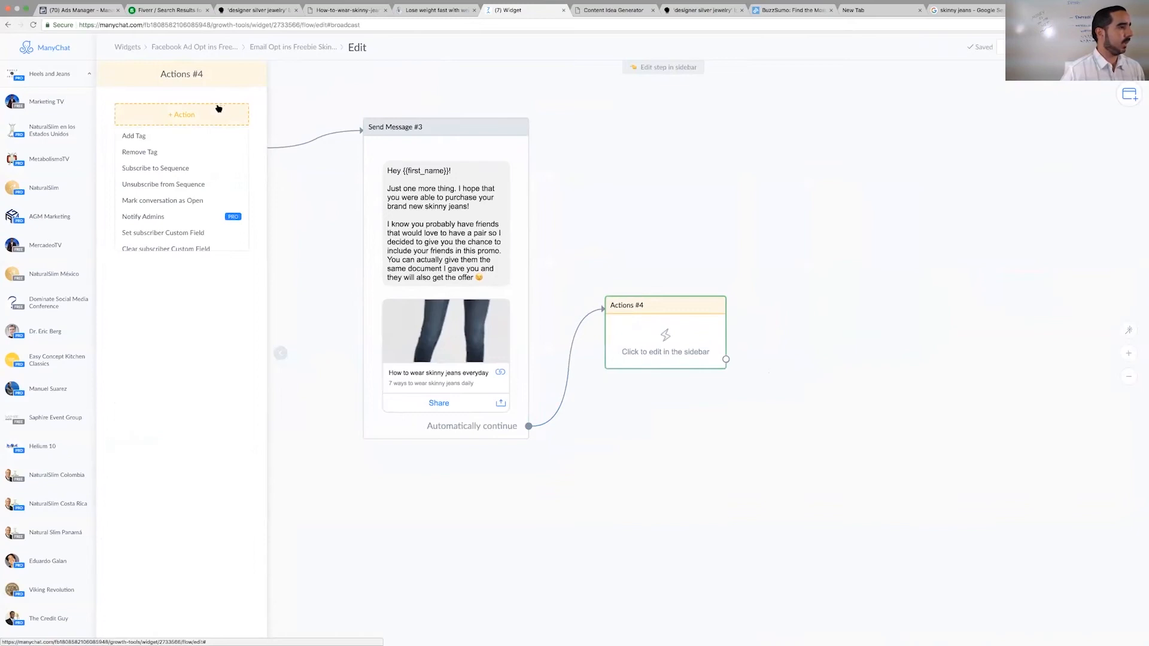
{"action": "left_click", "coordinate": [194, 134]}
{"action": "left_click", "coordinate": [193, 128]}
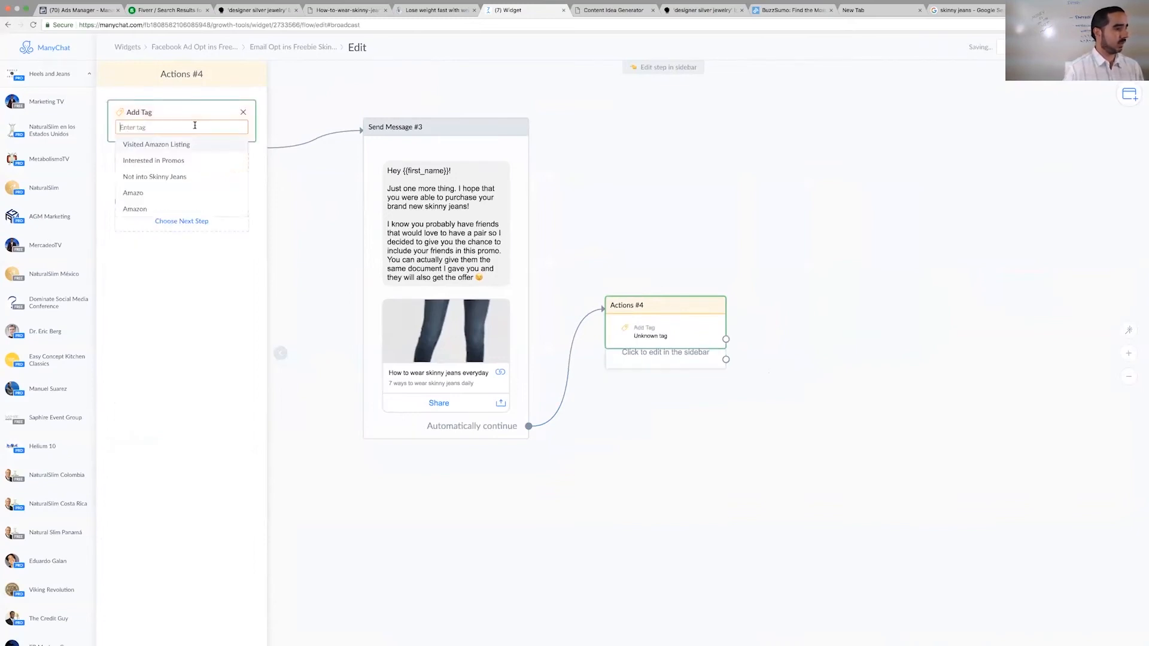
{"action": "type", "text": "Shared Freebie"}
{"action": "key", "text": "Return"}
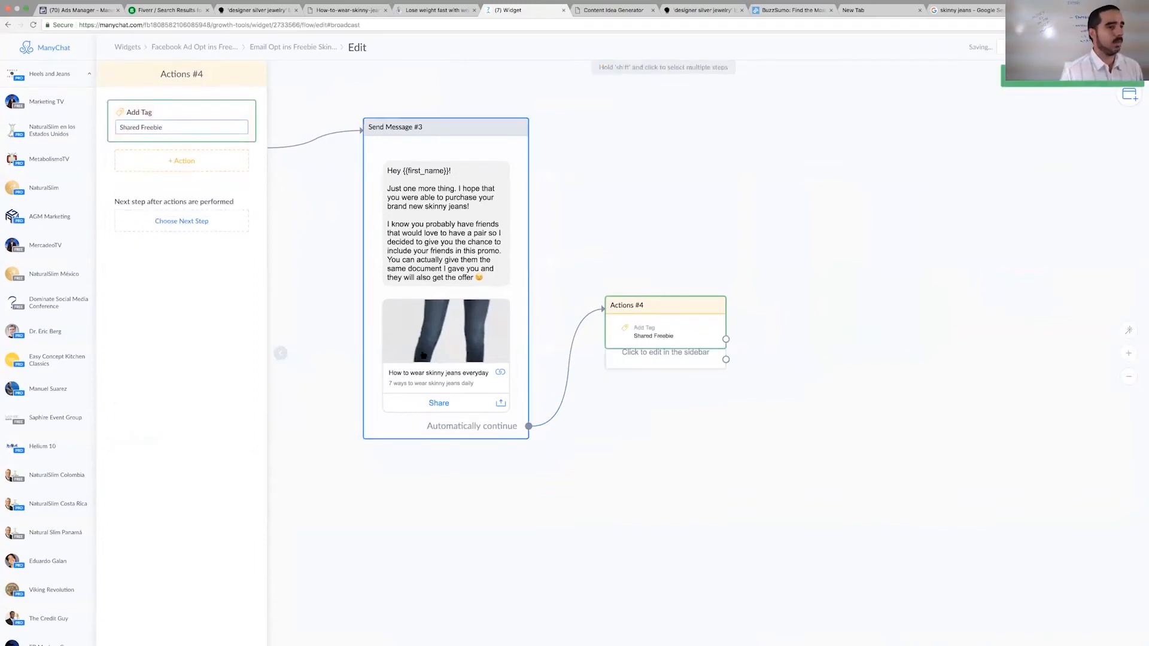
{"action": "left_click_drag", "start_coordinate": [673, 318], "coordinate": [678, 233]}
{"action": "mouse_move", "coordinate": [647, 310]}
{"action": "left_click", "coordinate": [638, 286]}
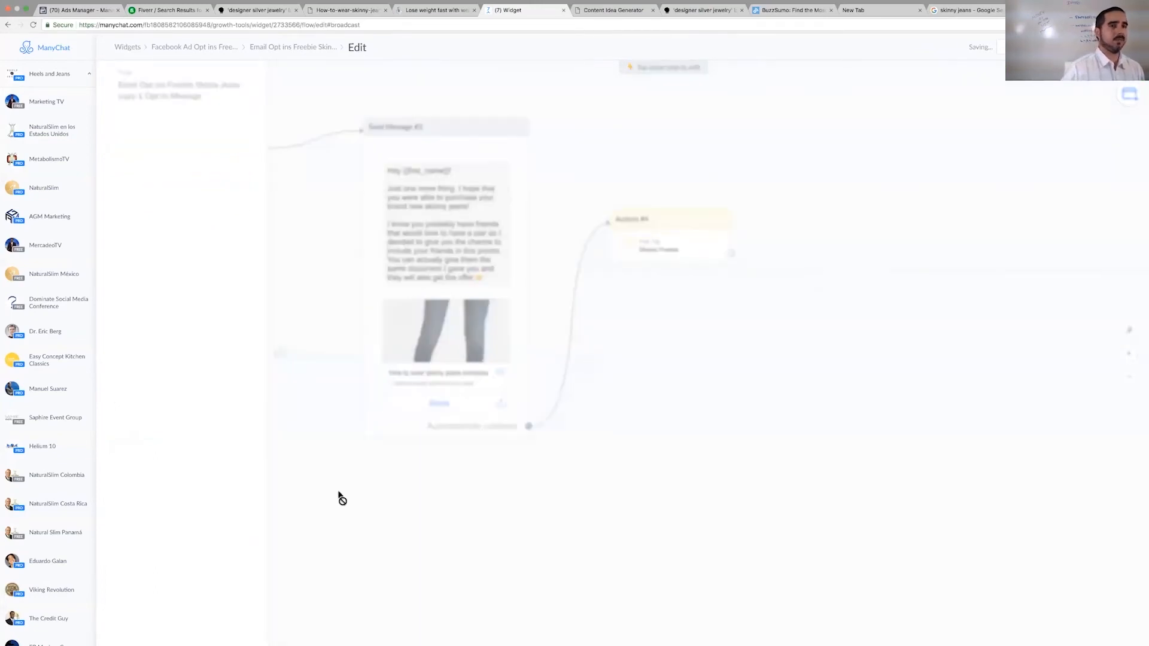
{"action": "scroll", "coordinate": [452, 455], "scroll_direction": "down", "scroll_amount": 5}
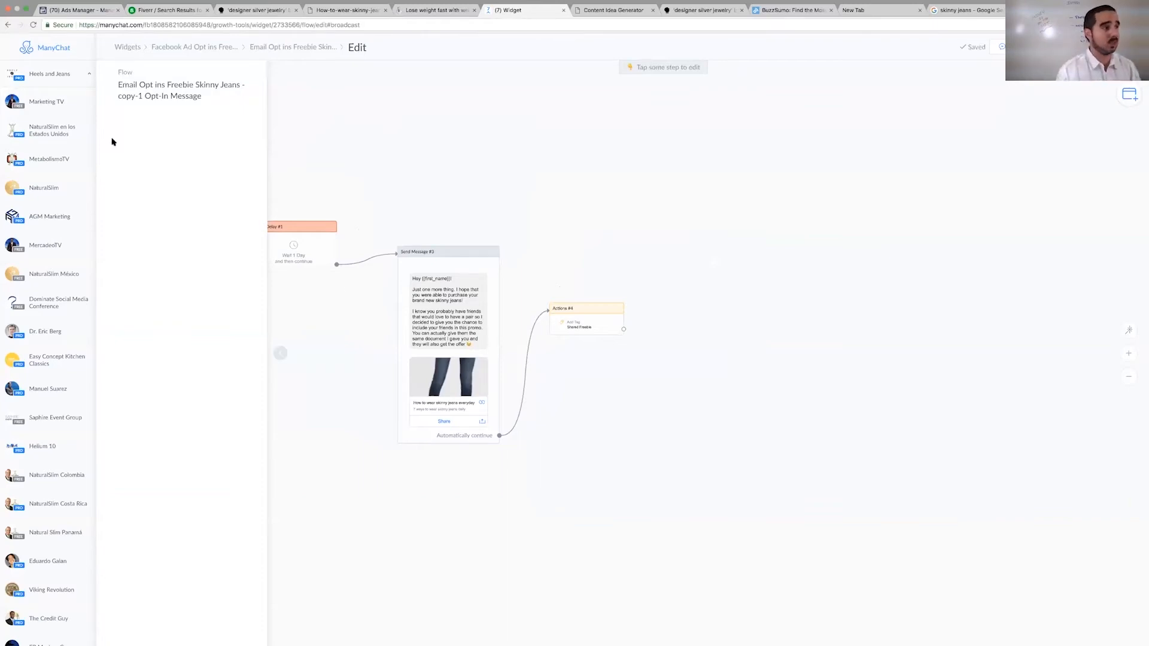
- Copy the Messenger Ref URL of the "Facebook Ad Opt ins Freebie Skinny Jeans" growth tool
{"action": "left_click", "coordinate": [137, 49]}
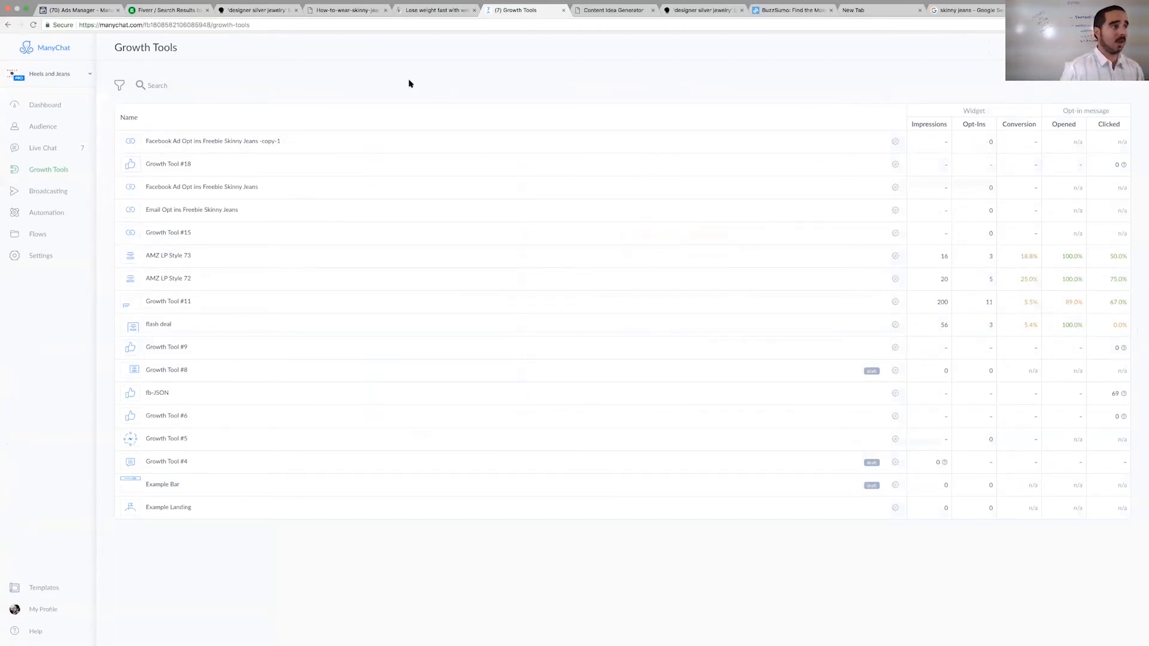
{"action": "left_click", "coordinate": [223, 188]}
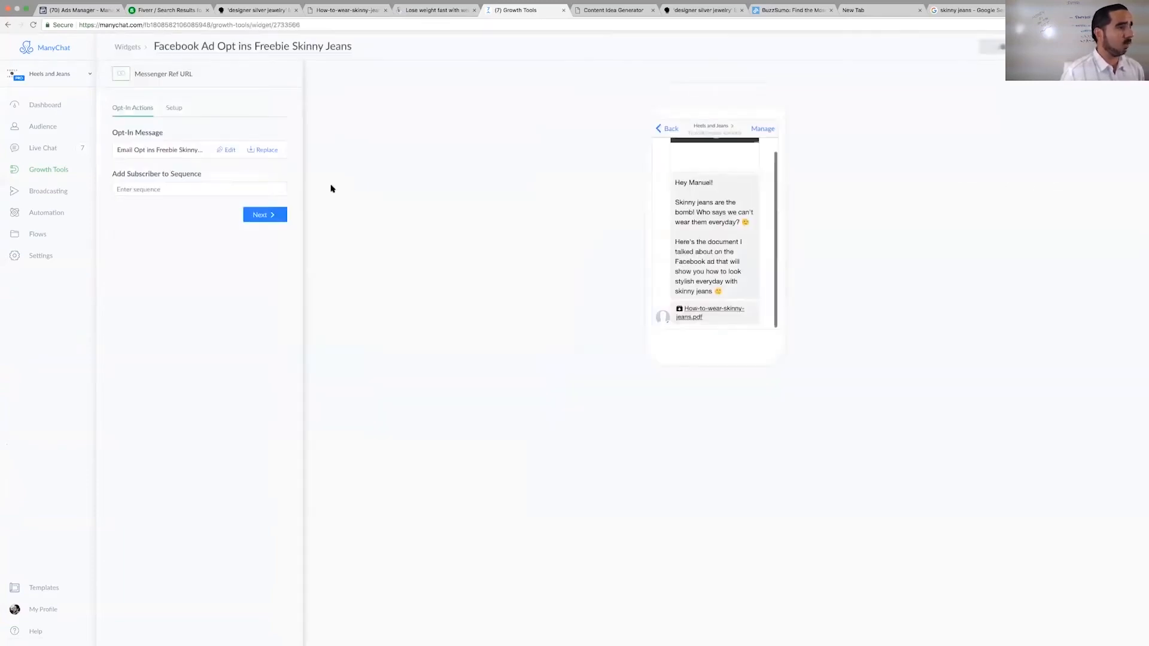
{"action": "left_click", "coordinate": [173, 106]}
{"action": "left_click", "coordinate": [167, 200]}
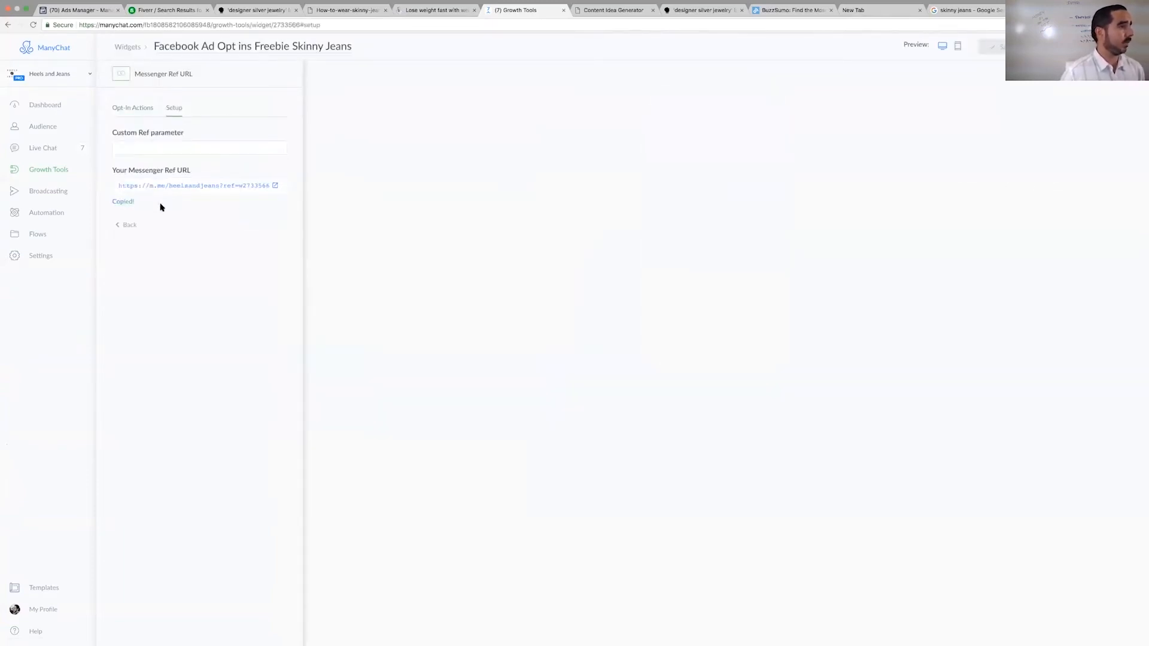
- Switch to Facebook Ads Manager and start a new campaign in guided creation, starting over instead of continuing the earlier draft
{"action": "left_click", "coordinate": [75, 10]}
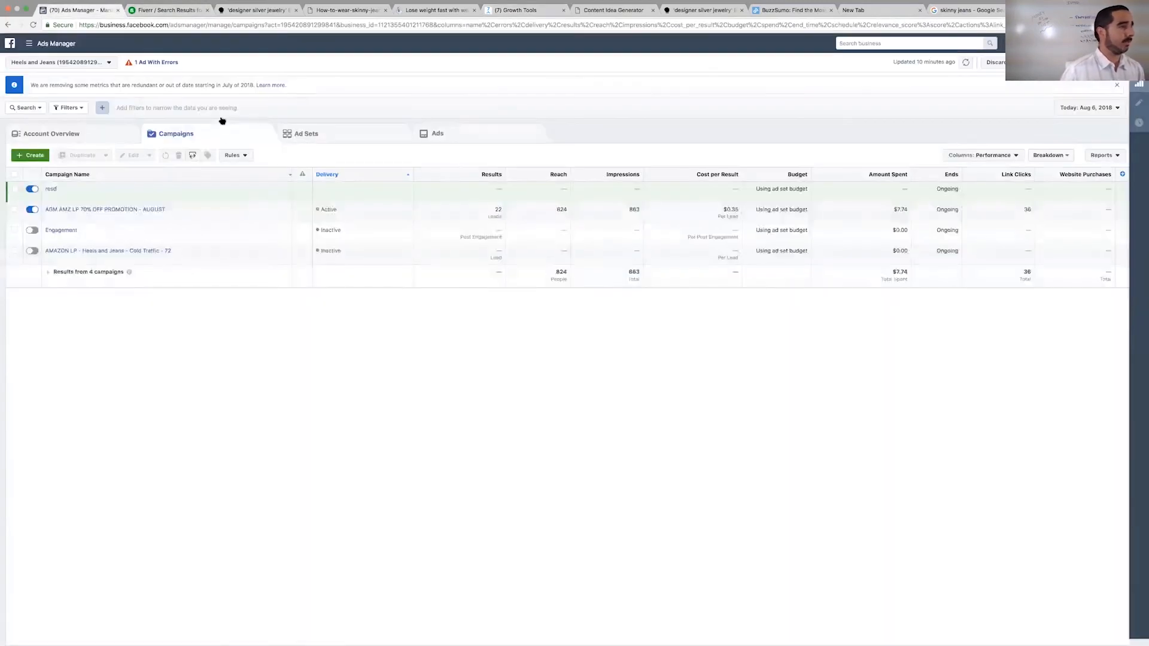
{"action": "left_click", "coordinate": [30, 155]}
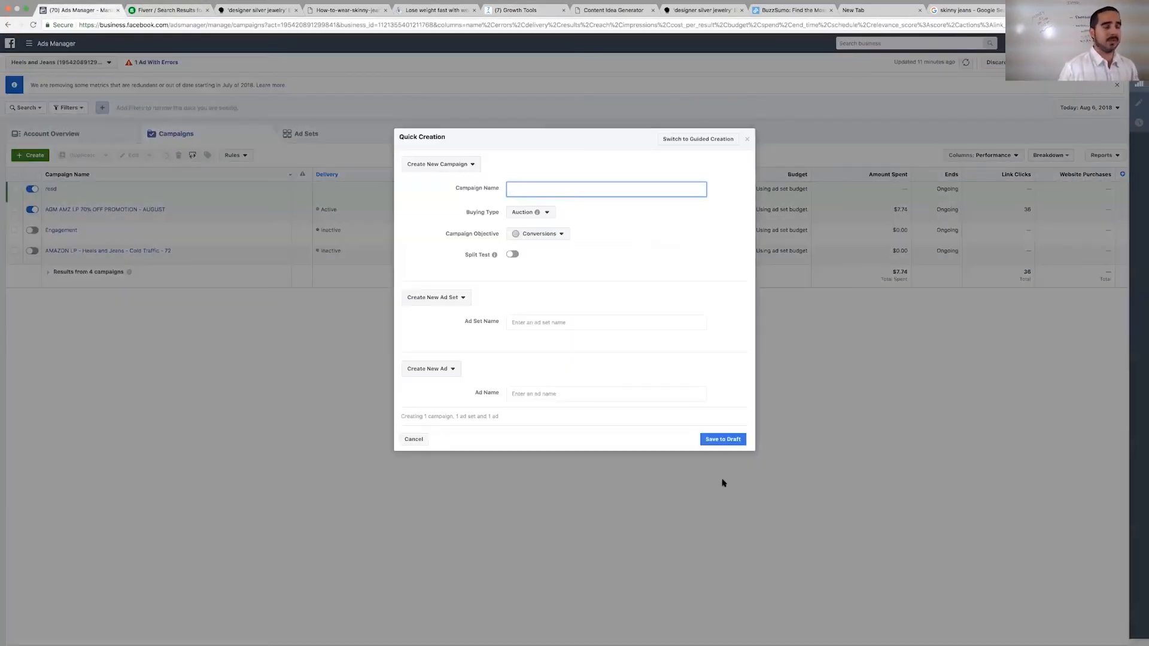
{"action": "left_click", "coordinate": [721, 143]}
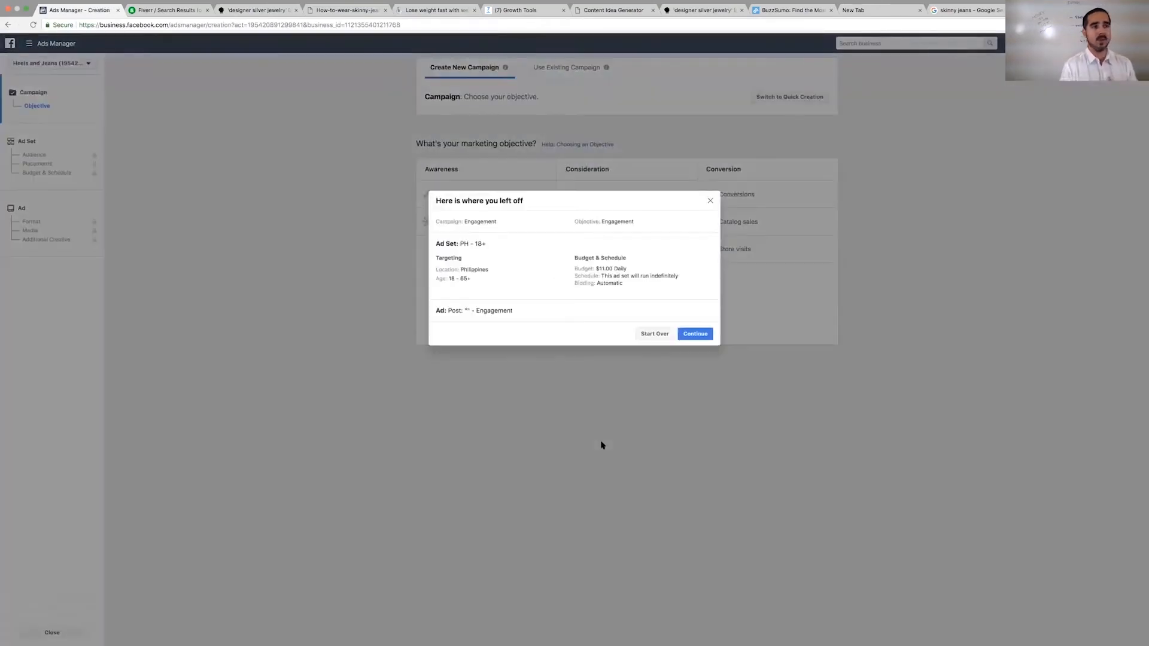
{"action": "left_click", "coordinate": [666, 334]}
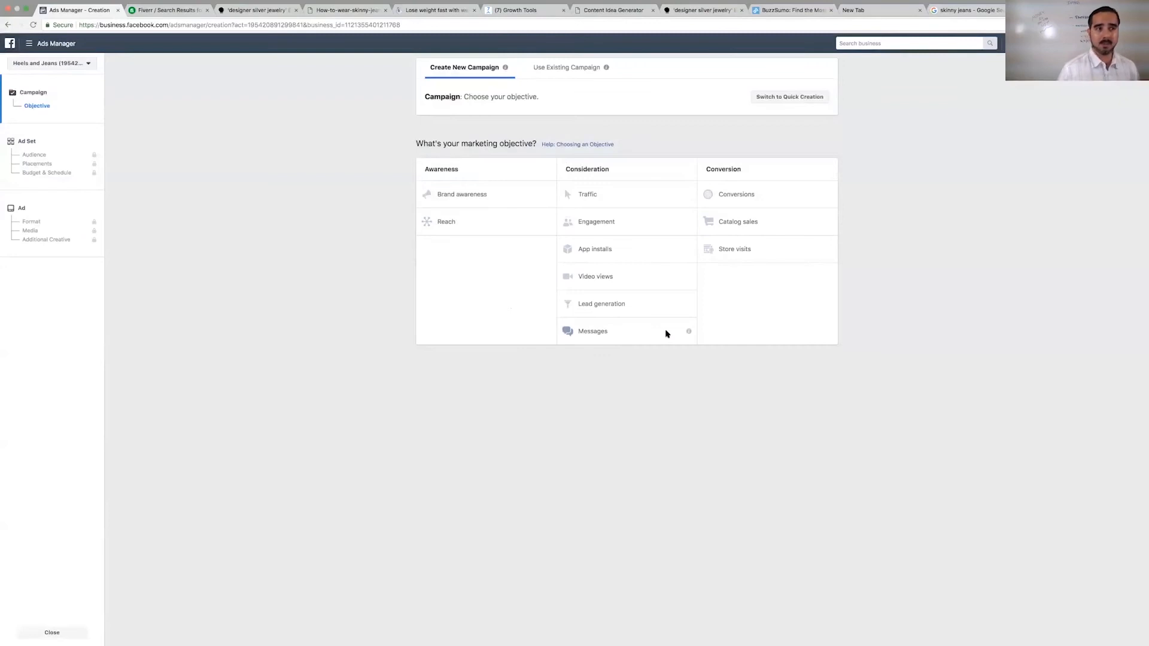
- Choose Traffic as the marketing objective, keep the campaign name "Traffic" and continue to the ad set settings
{"action": "scroll", "coordinate": [668, 334], "scroll_direction": "up", "scroll_amount": 3}
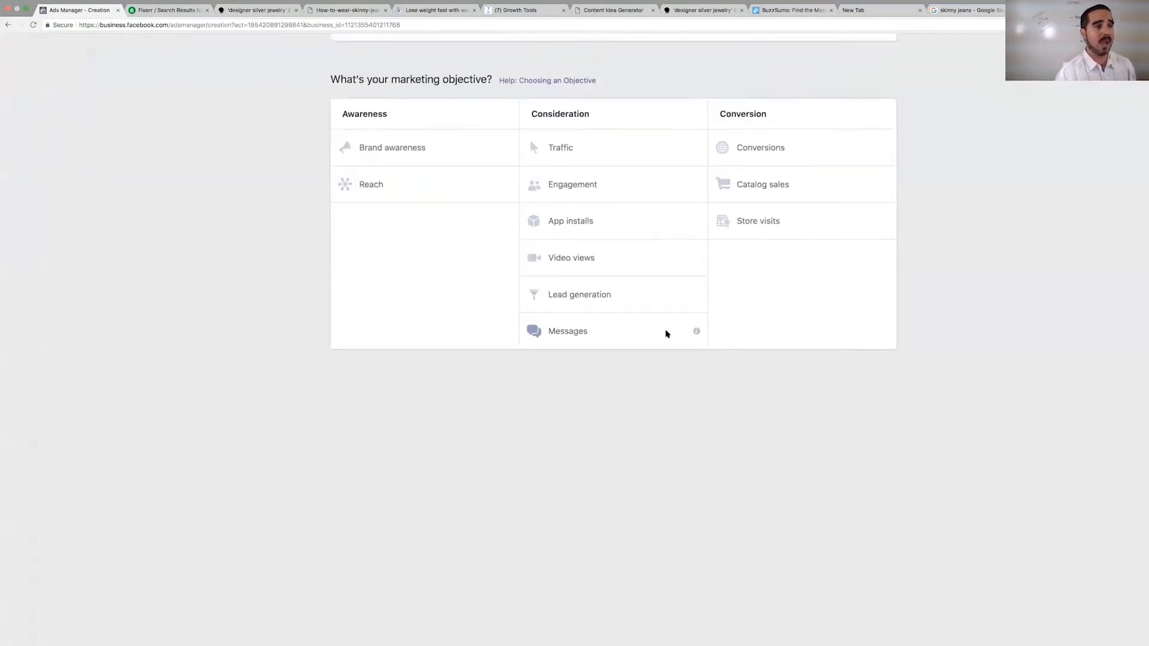
{"action": "scroll", "coordinate": [667, 334], "scroll_direction": "up", "scroll_amount": 2}
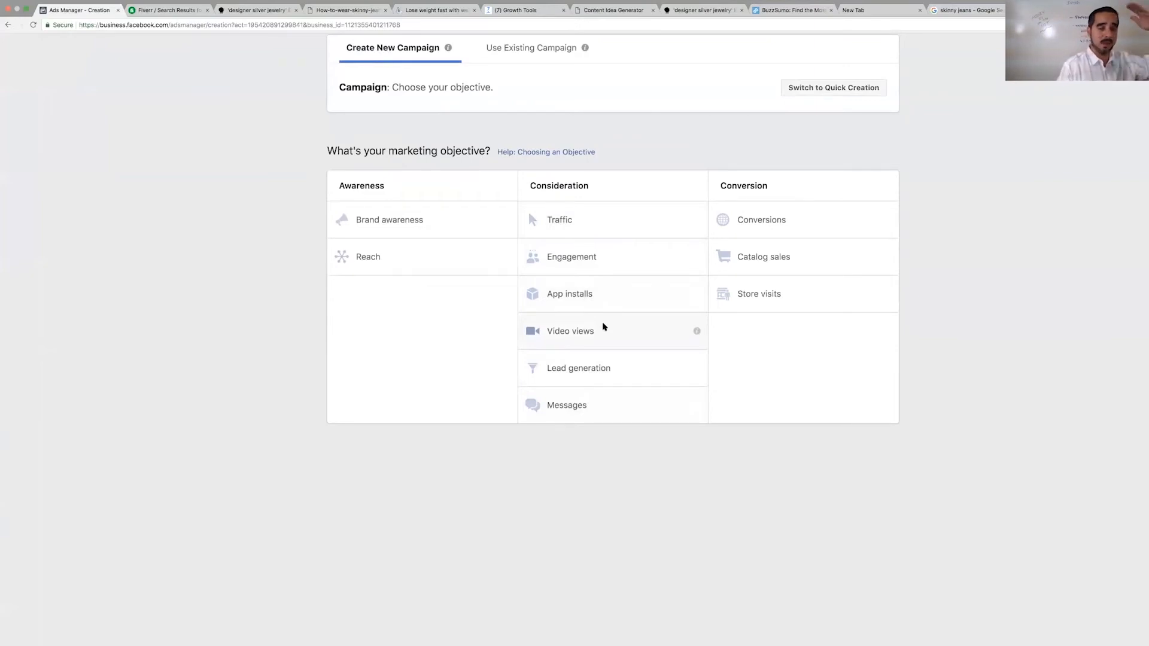
{"action": "left_click", "coordinate": [592, 221]}
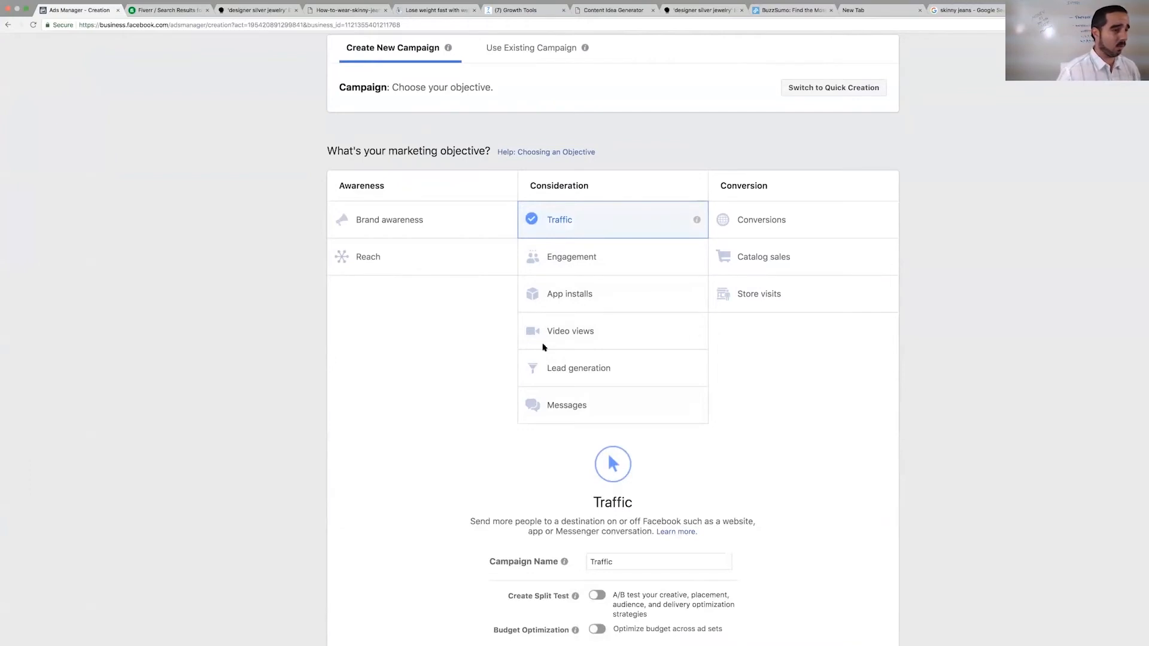
{"action": "scroll", "coordinate": [556, 418], "scroll_direction": "down", "scroll_amount": 3}
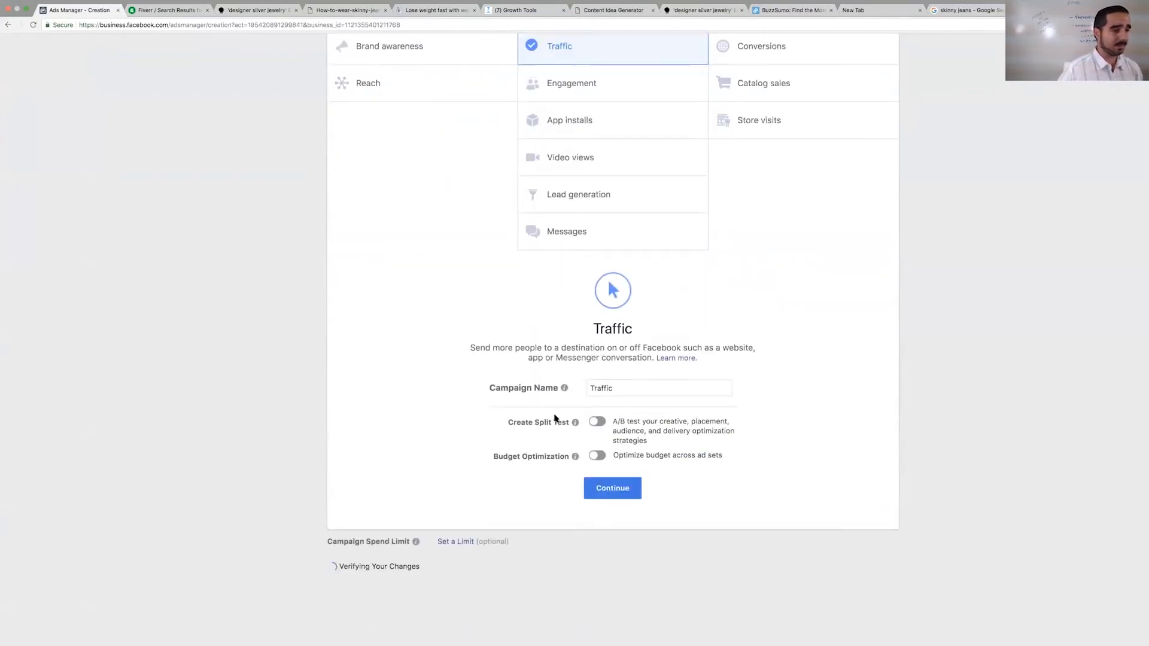
{"action": "left_click", "coordinate": [607, 495]}
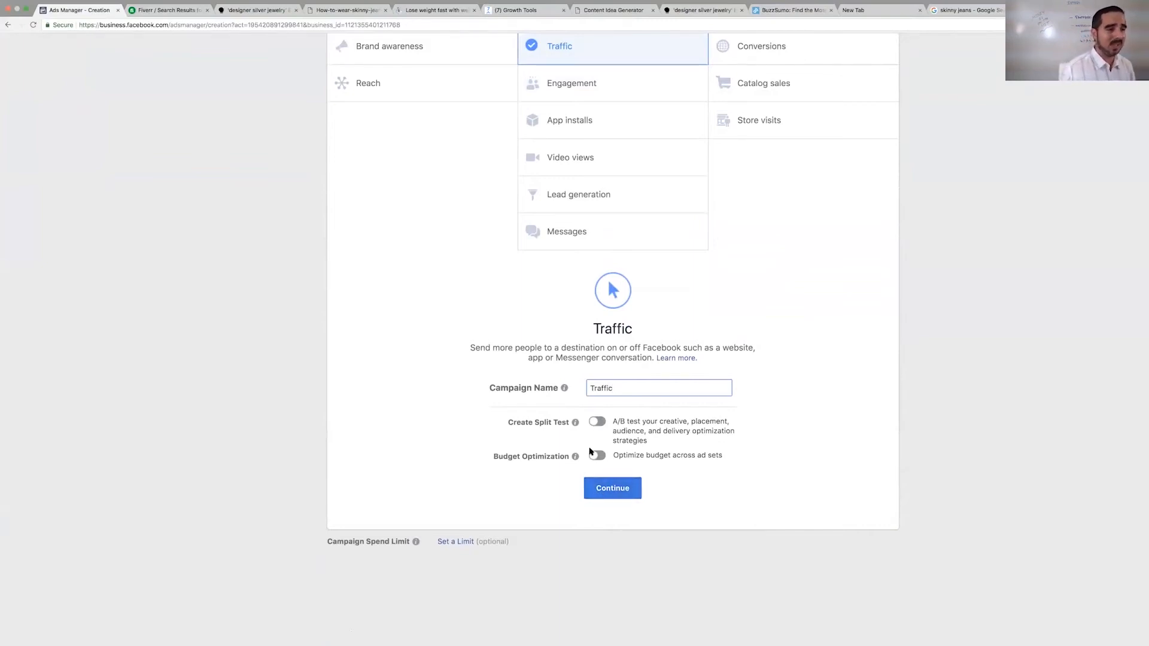
{"action": "scroll", "coordinate": [614, 416], "scroll_direction": "up", "scroll_amount": 5}
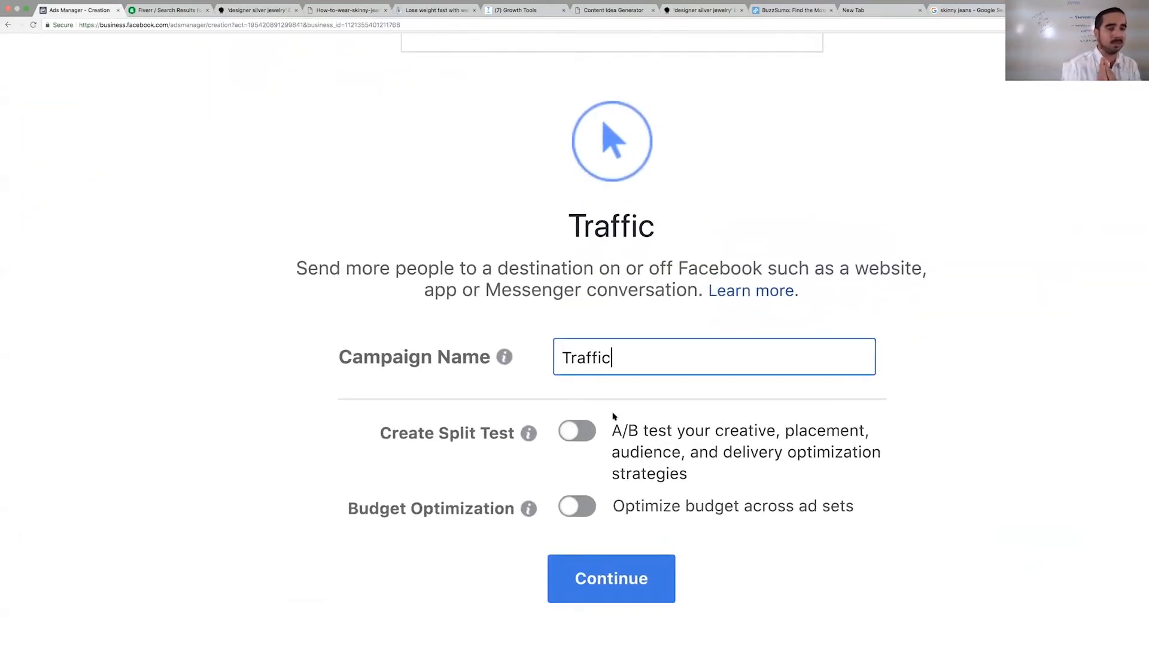
{"action": "left_click", "coordinate": [605, 578]}
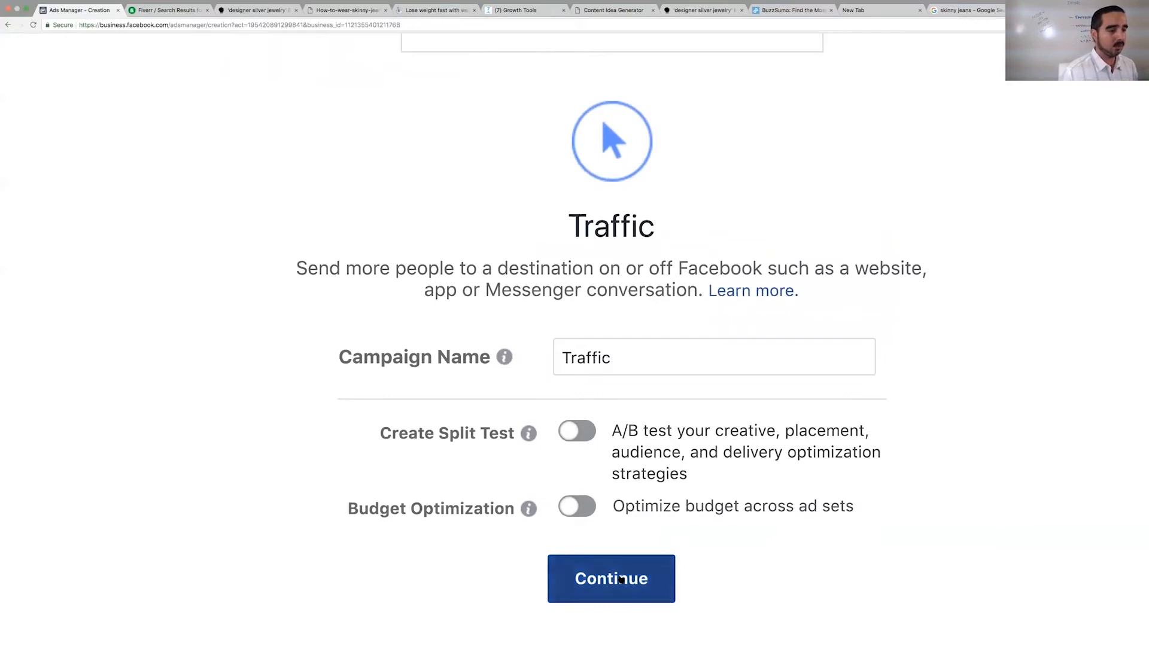
{"action": "scroll", "coordinate": [168, 323], "scroll_direction": "down", "scroll_amount": 5}
{"action": "scroll", "coordinate": [131, 335], "scroll_direction": "up", "scroll_amount": 9}
{"action": "scroll", "coordinate": [122, 320], "scroll_direction": "up", "scroll_amount": 5}
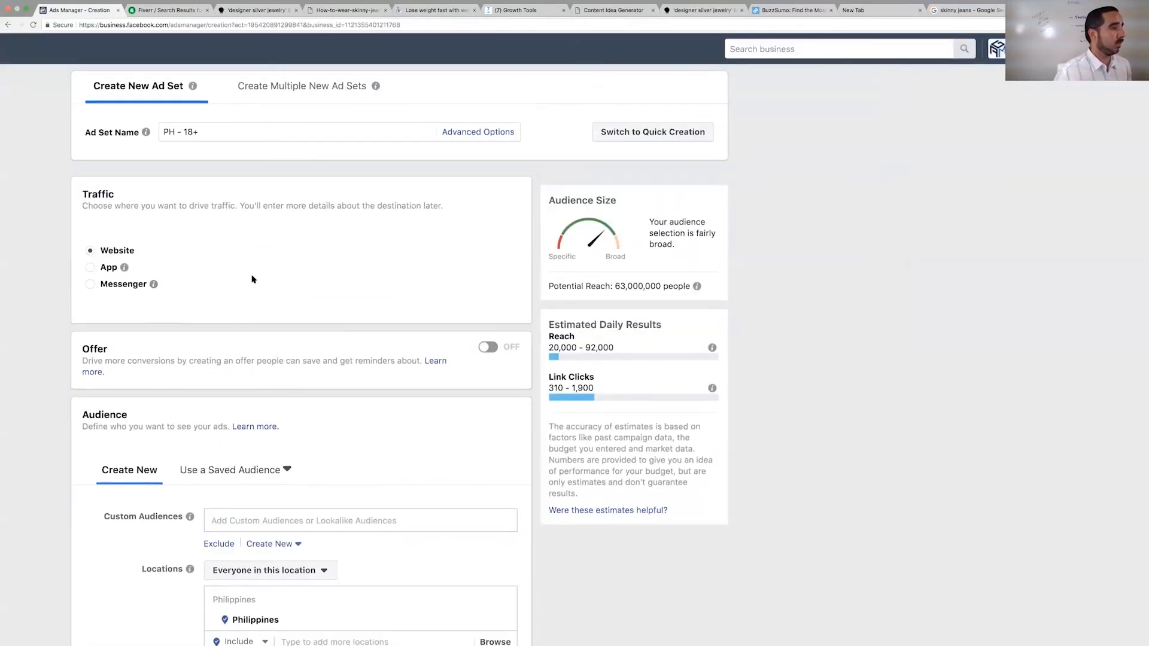
{"action": "key", "text": "ctrl+minus"}
{"action": "key", "text": "ctrl+minus"}
{"action": "key", "text": "ctrl+minus"}
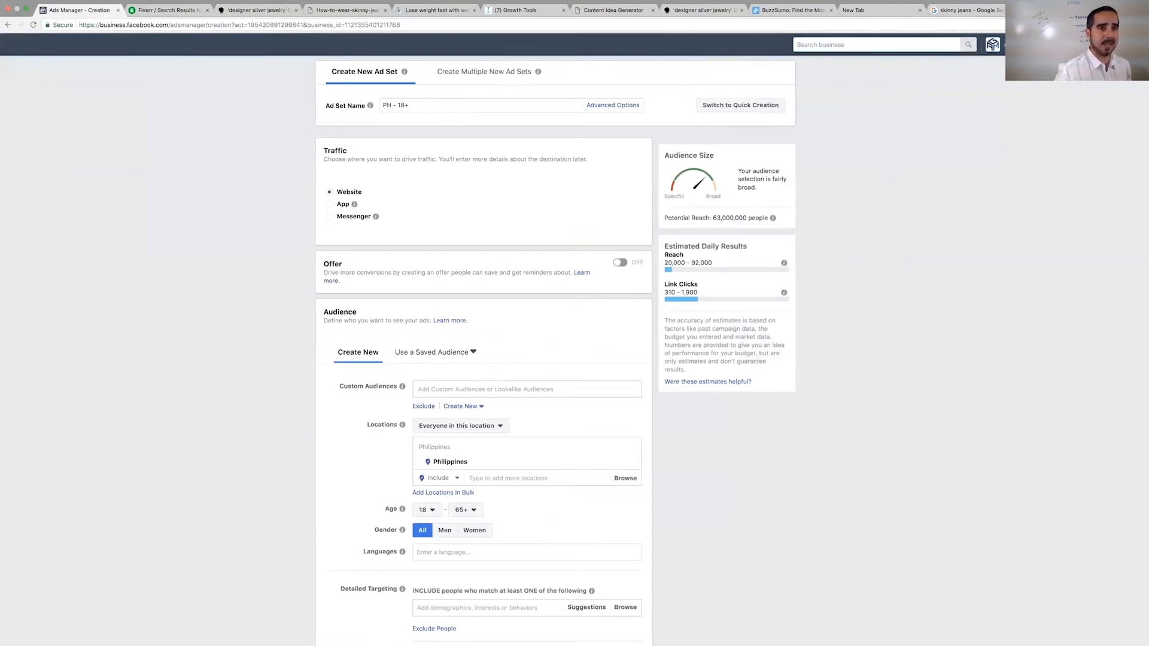
- Shorten the copied Messenger Ref URL with bit.ly in a new browser tab and copy the short link
{"action": "key", "text": "ctrl+t"}
{"action": "type", "text": "bit."}
{"action": "type", "text": "ly"}
{"action": "key", "text": "Return"}
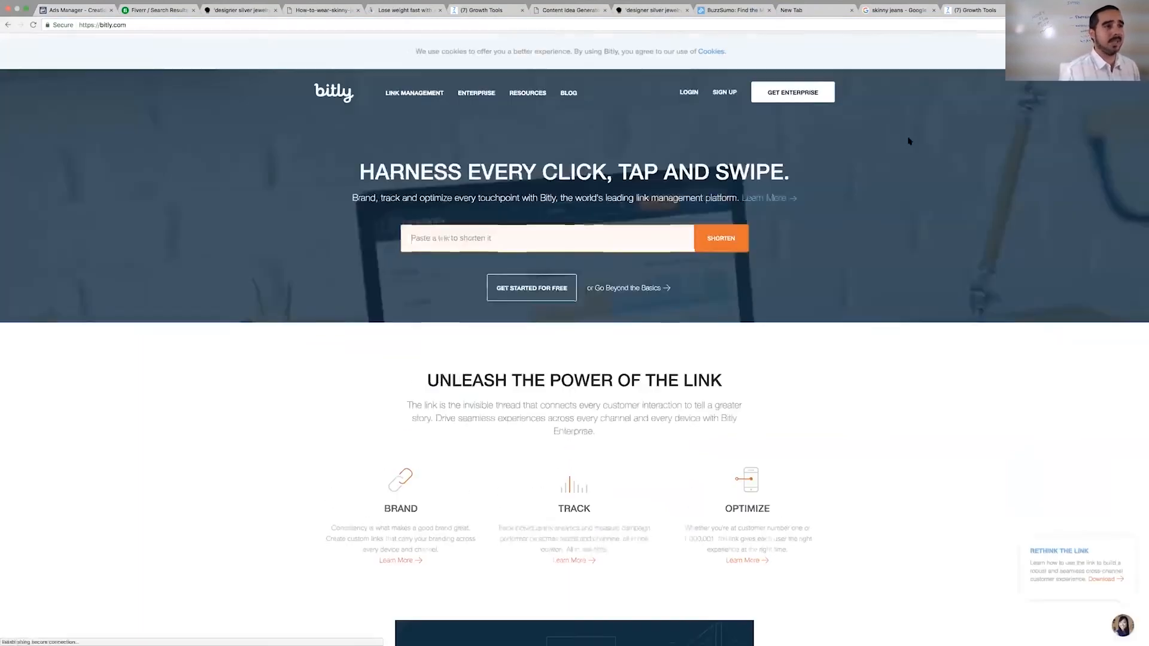
{"action": "left_click", "coordinate": [636, 238]}
{"action": "key", "text": "ctrl+v"}
{"action": "key", "text": "Return"}
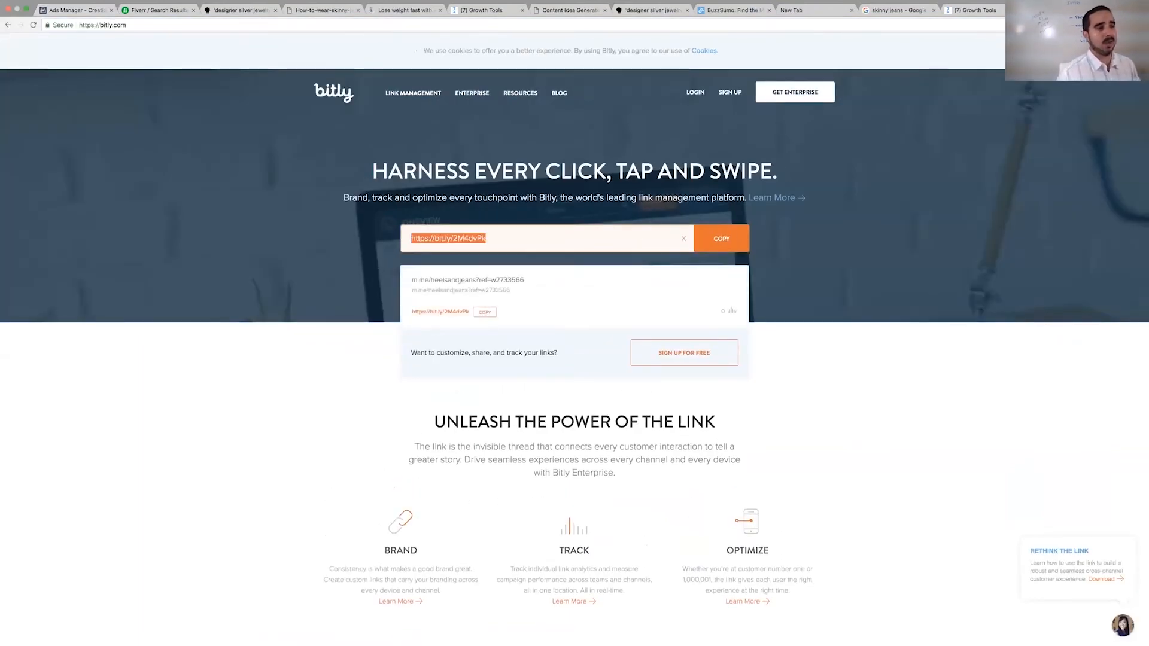
{"action": "left_click", "coordinate": [484, 313]}
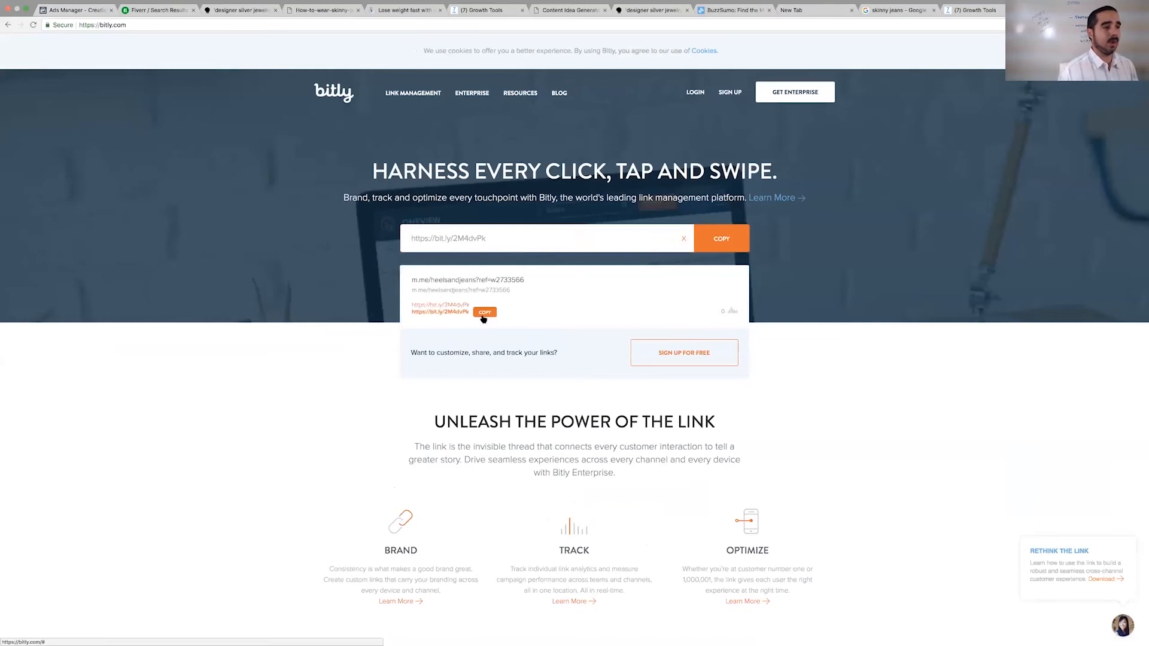
- Return to Facebook Ads Manager and limit the ad set's audience to women aged 21 to 31
{"action": "left_click", "coordinate": [486, 10]}
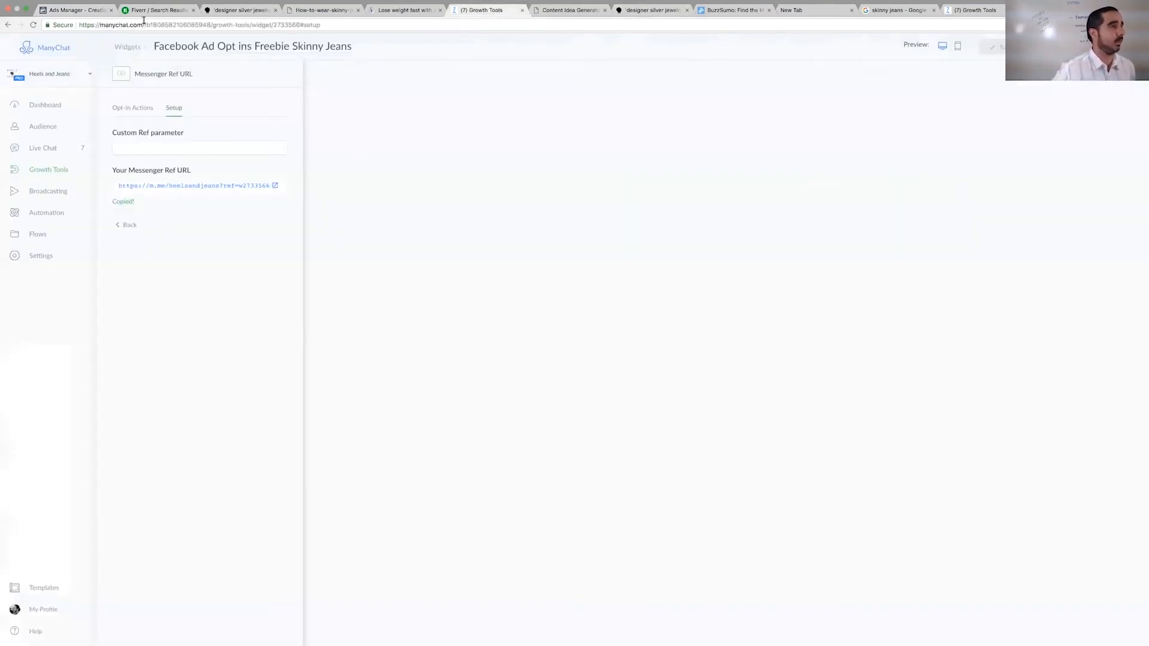
{"action": "left_click", "coordinate": [106, 11]}
{"action": "scroll", "coordinate": [514, 459], "scroll_direction": "down", "scroll_amount": 3}
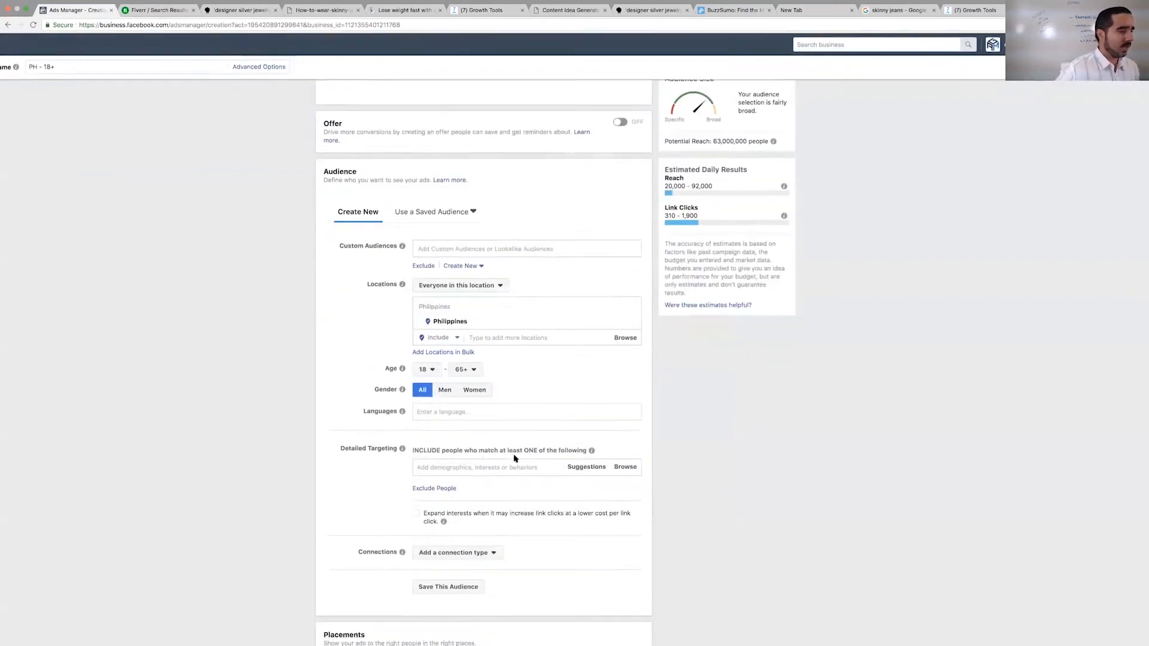
{"action": "left_click", "coordinate": [426, 360]}
{"action": "scroll", "coordinate": [424, 446], "scroll_direction": "down", "scroll_amount": 1}
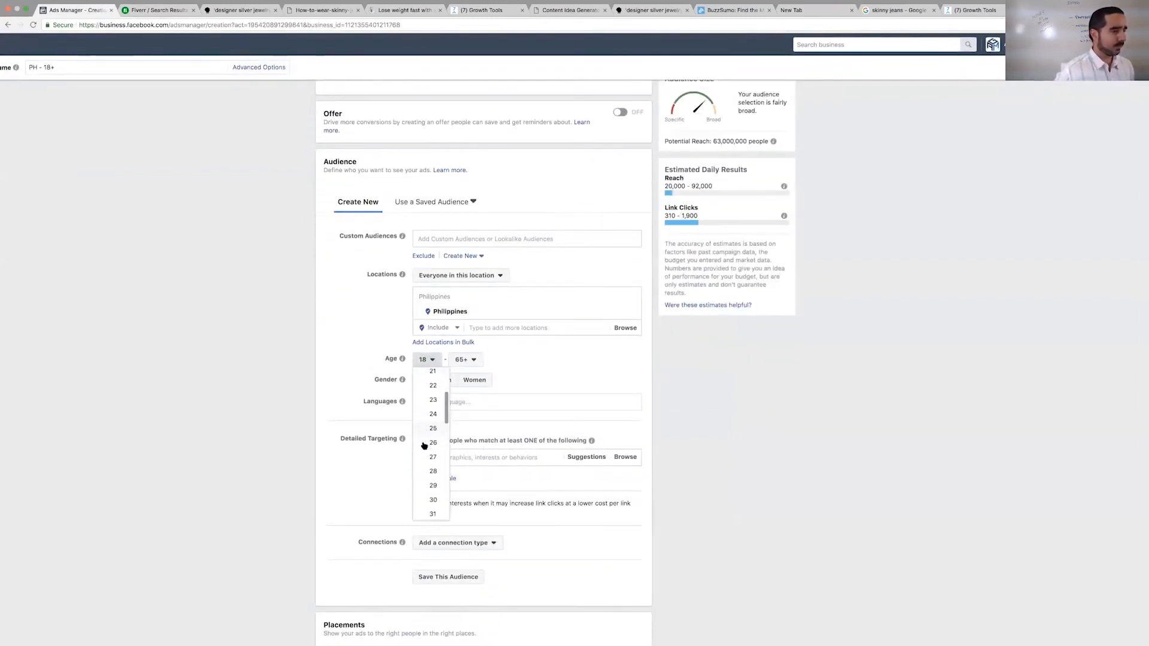
{"action": "left_click", "coordinate": [427, 377]}
{"action": "left_click", "coordinate": [458, 359]}
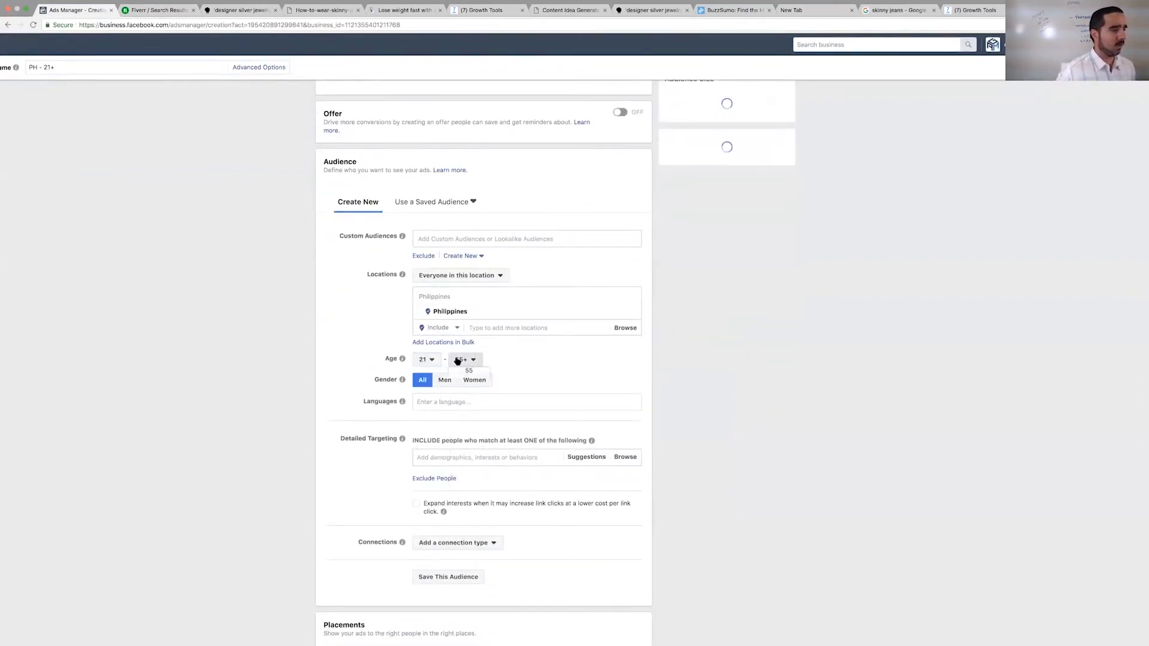
{"action": "scroll", "coordinate": [458, 533], "scroll_direction": "up", "scroll_amount": 3}
{"action": "scroll", "coordinate": [467, 599], "scroll_direction": "up", "scroll_amount": 3}
{"action": "scroll", "coordinate": [463, 609], "scroll_direction": "up", "scroll_amount": 3}
{"action": "left_click", "coordinate": [469, 532]}
{"action": "left_click", "coordinate": [475, 531]}
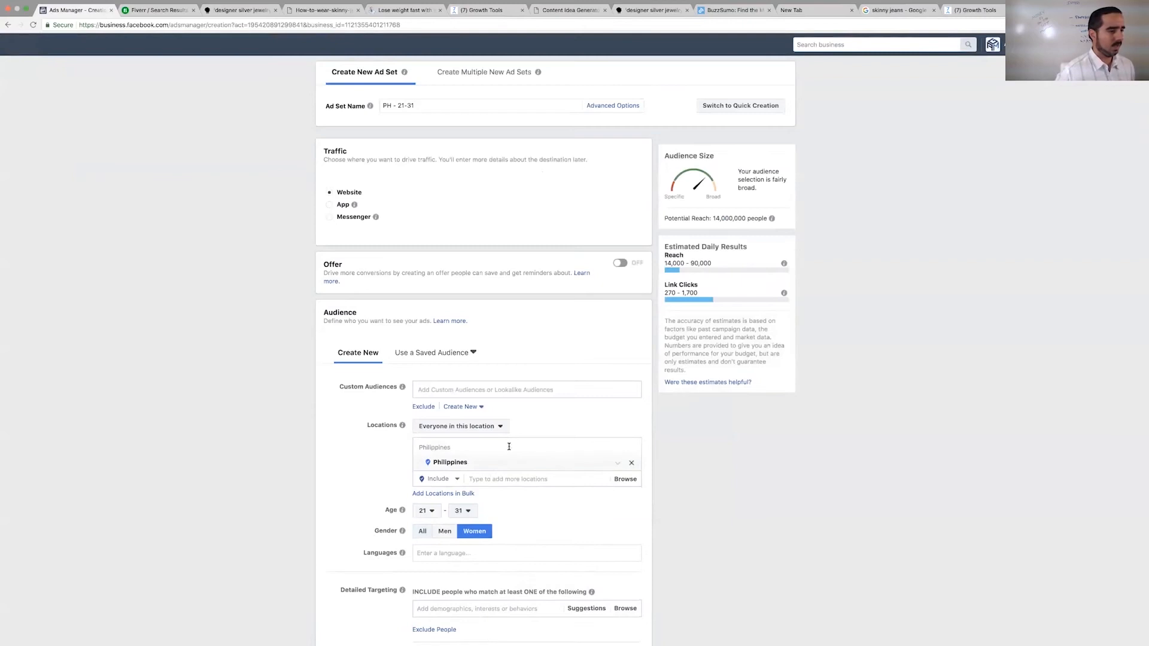
- Replace the Philippines with United States as the audience's targeted location
{"action": "left_click", "coordinate": [631, 463]}
{"action": "left_click", "coordinate": [509, 446]}
{"action": "type", "text": "uni"}
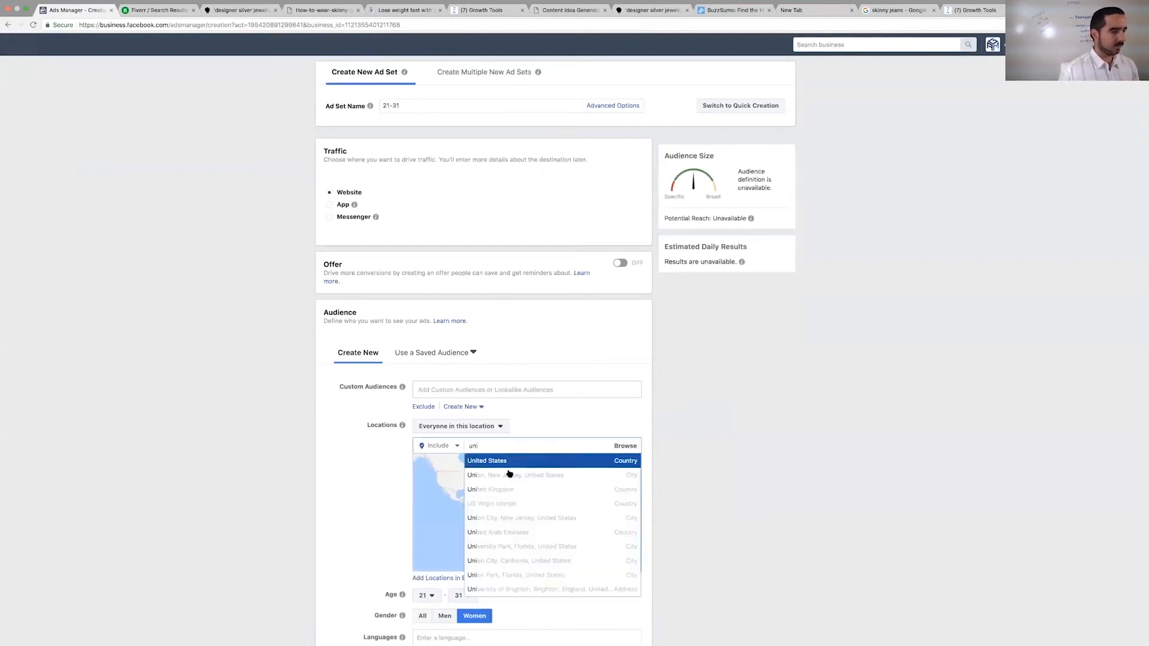
{"action": "left_click", "coordinate": [511, 464]}
- Add the interest "Jeans" to the audience's detailed targeting
{"action": "scroll", "coordinate": [380, 407], "scroll_direction": "down", "scroll_amount": 6}
{"action": "scroll", "coordinate": [384, 373], "scroll_direction": "down", "scroll_amount": 5}
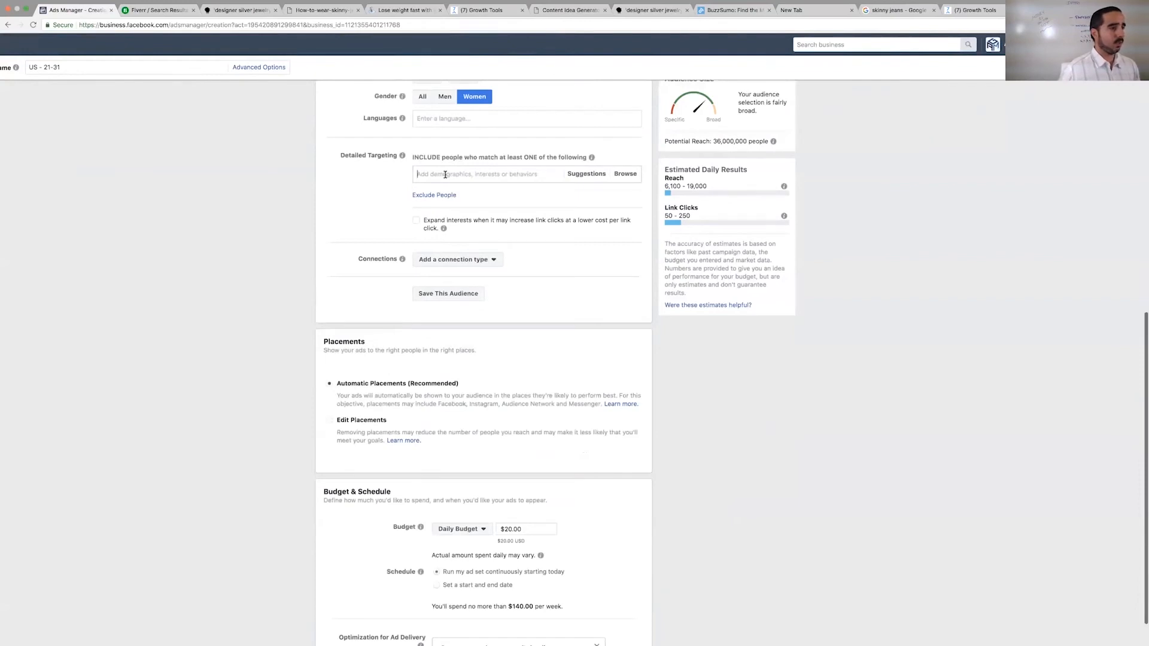
{"action": "type", "text": "jeans"}
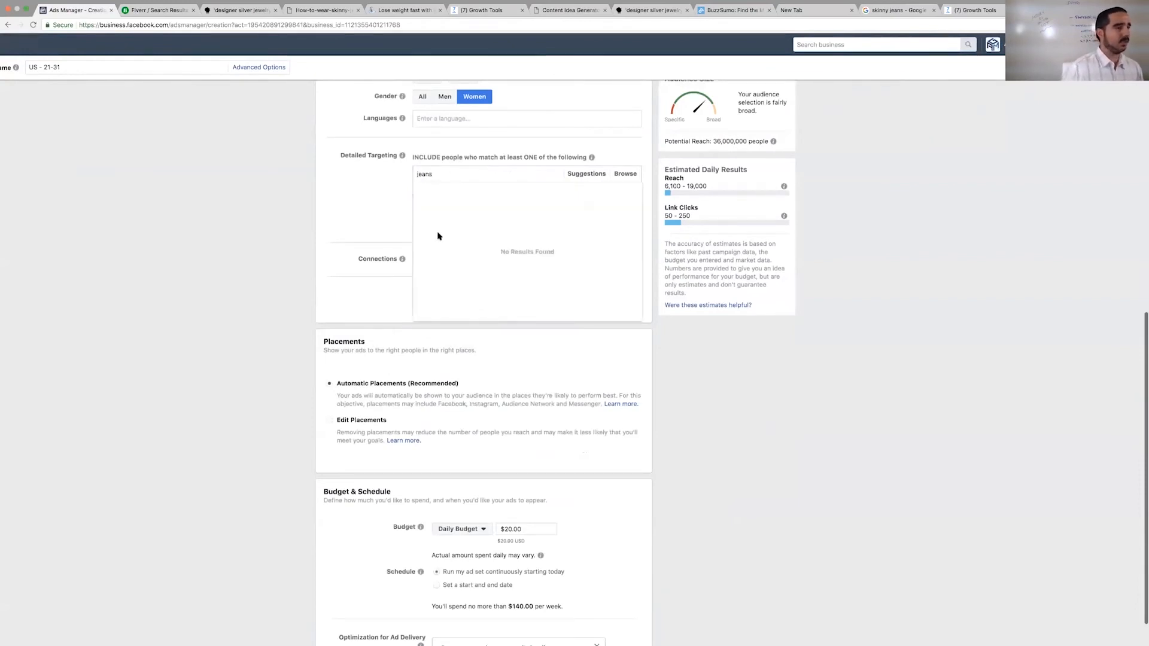
{"action": "left_click", "coordinate": [430, 191]}
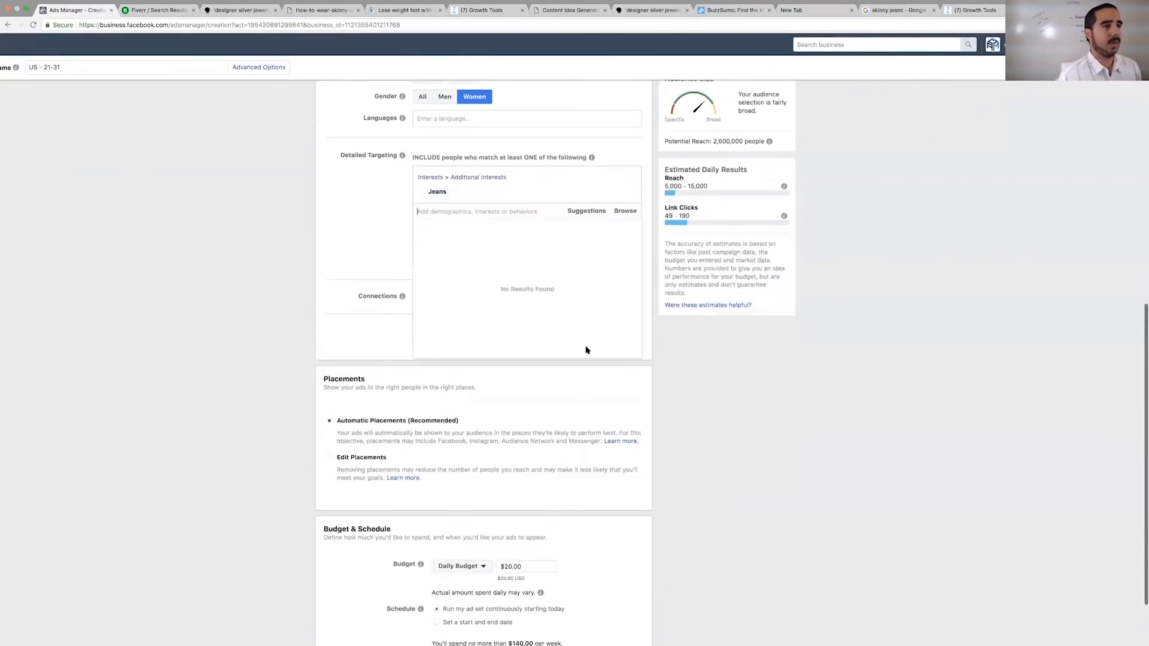
- Keep automatic placements and the $20.00 daily budget, and continue to the ad settings
{"action": "scroll", "coordinate": [690, 365], "scroll_direction": "down", "scroll_amount": 3}
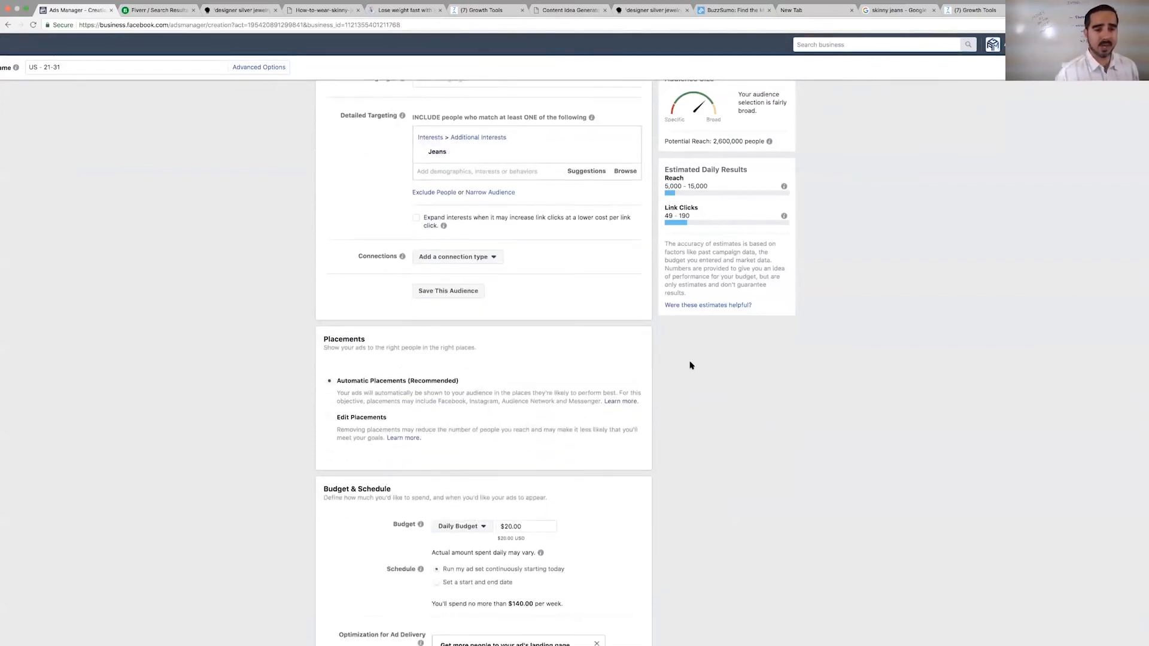
{"action": "scroll", "coordinate": [661, 485], "scroll_direction": "down", "scroll_amount": 6}
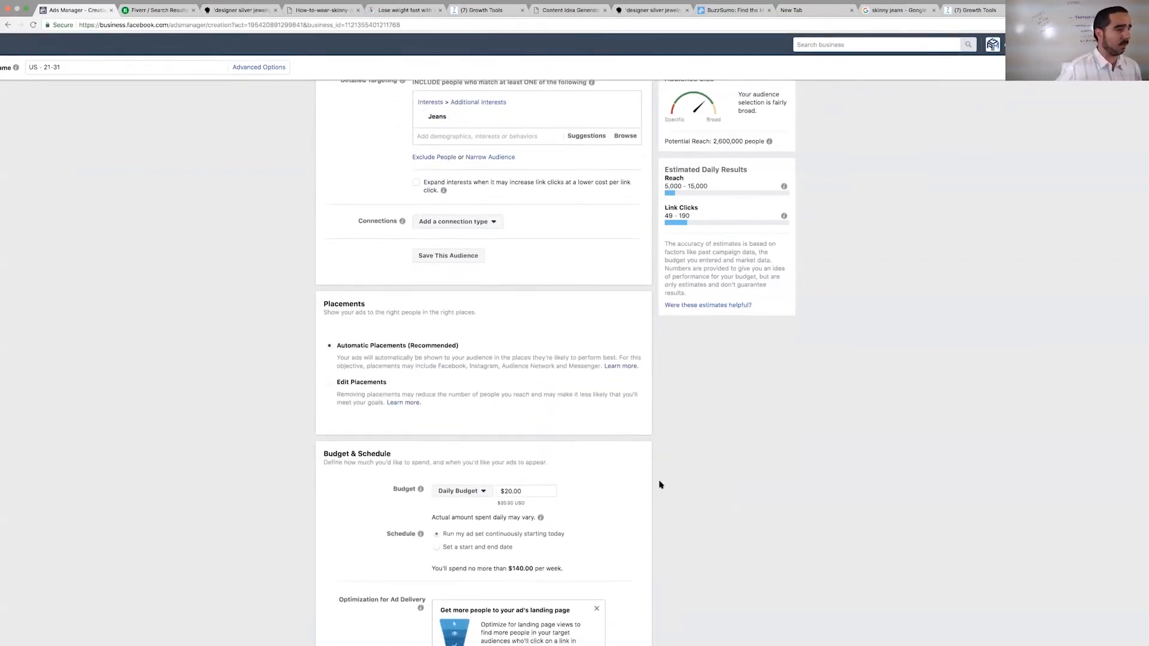
{"action": "left_click_drag", "start_coordinate": [661, 485], "coordinate": [660, 212]}
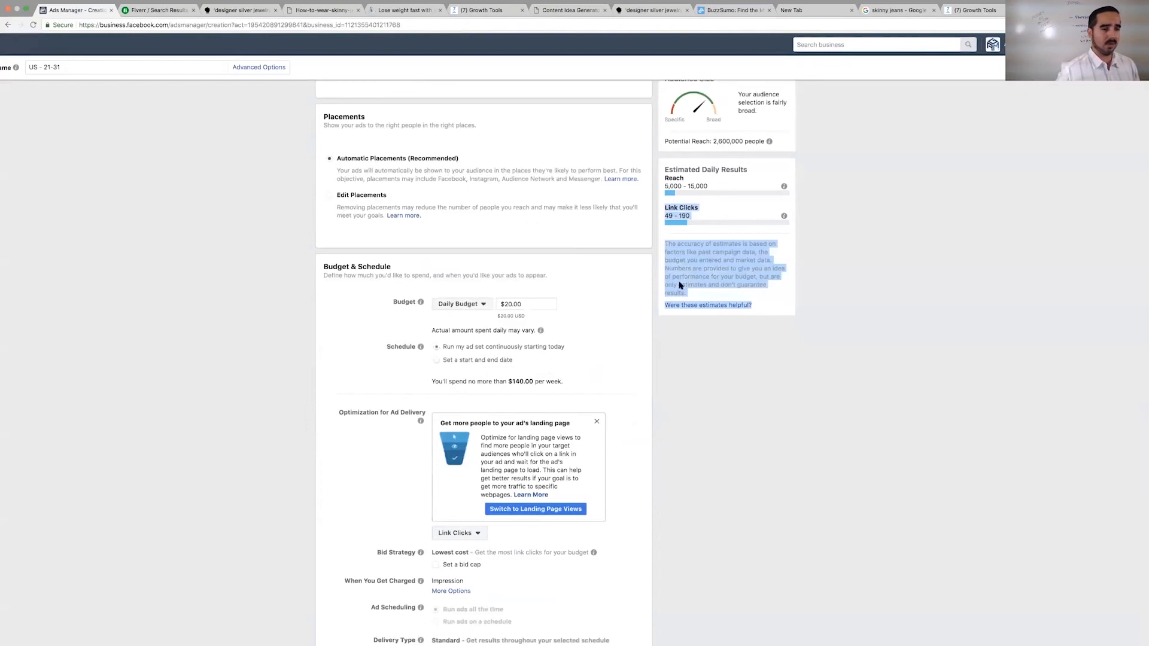
{"action": "scroll", "coordinate": [666, 482], "scroll_direction": "up", "scroll_amount": 5}
{"action": "scroll", "coordinate": [667, 483], "scroll_direction": "down", "scroll_amount": 5}
{"action": "left_click", "coordinate": [590, 569]}
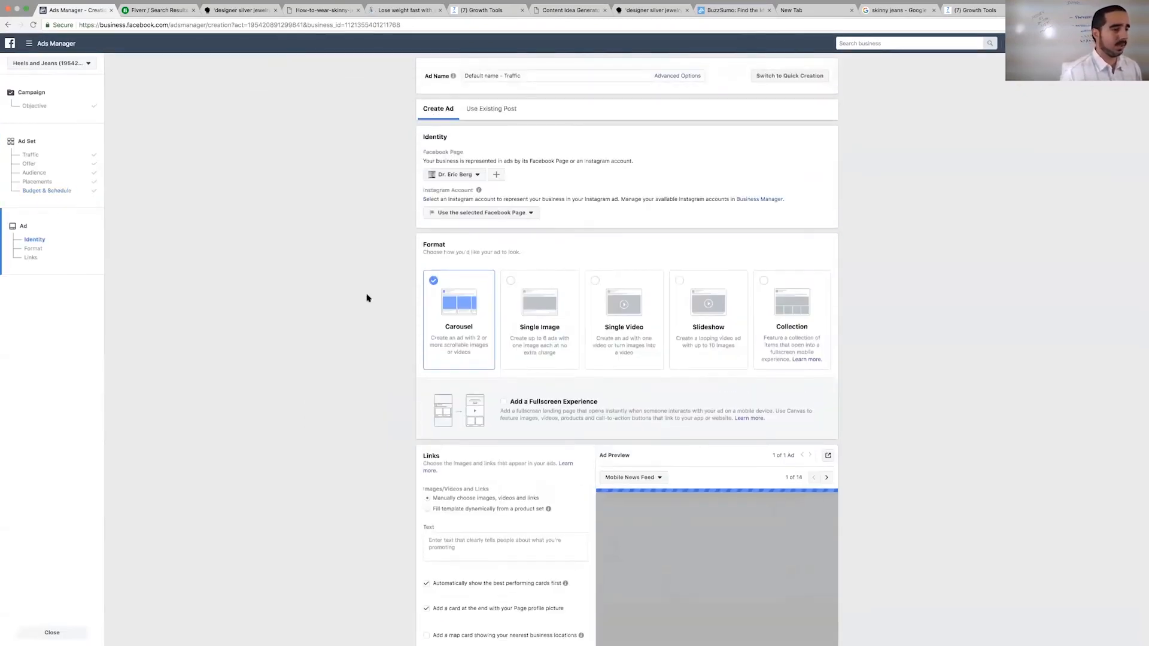
- Choose the Heels and Jeans Facebook Page as the ad's identity
{"action": "left_click", "coordinate": [457, 174]}
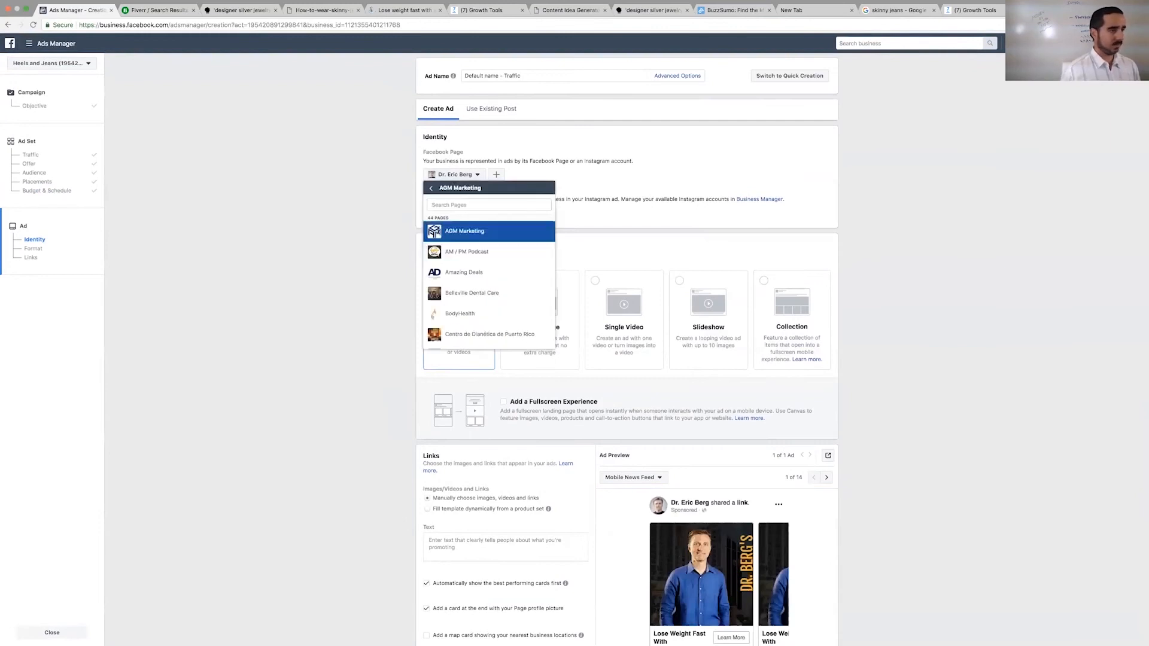
{"action": "left_click", "coordinate": [441, 205]}
{"action": "type", "text": "heals"}
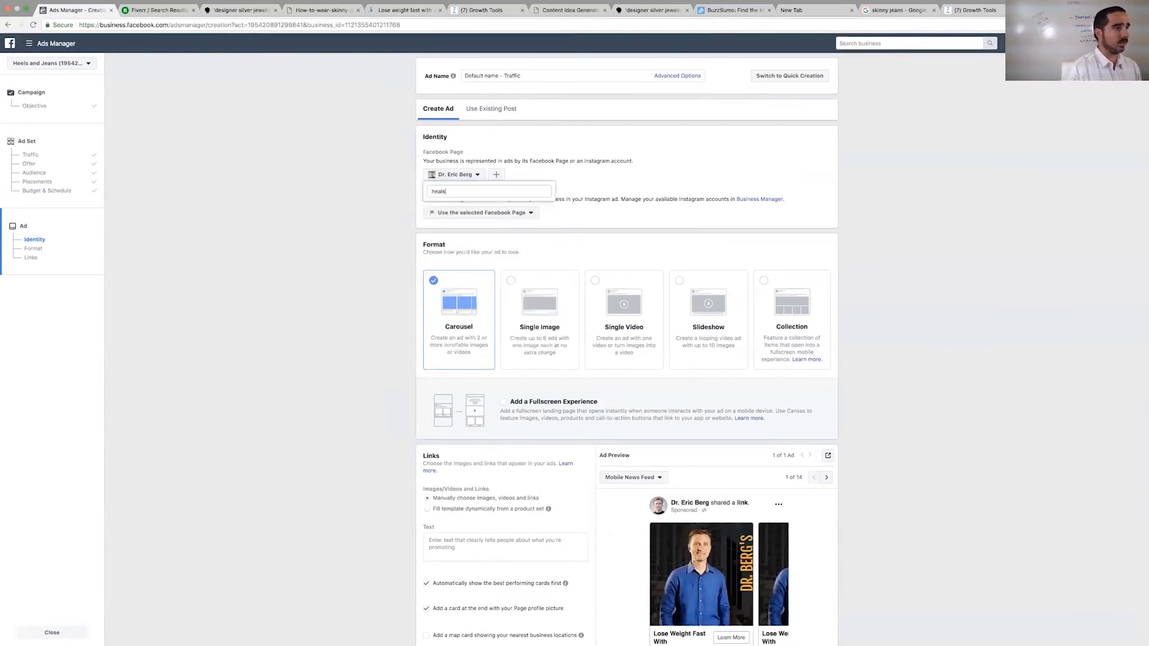
{"action": "key", "text": "BackSpace"}
{"action": "key", "text": "BackSpace"}
{"action": "key", "text": "BackSpace"}
{"action": "type", "text": "el"}
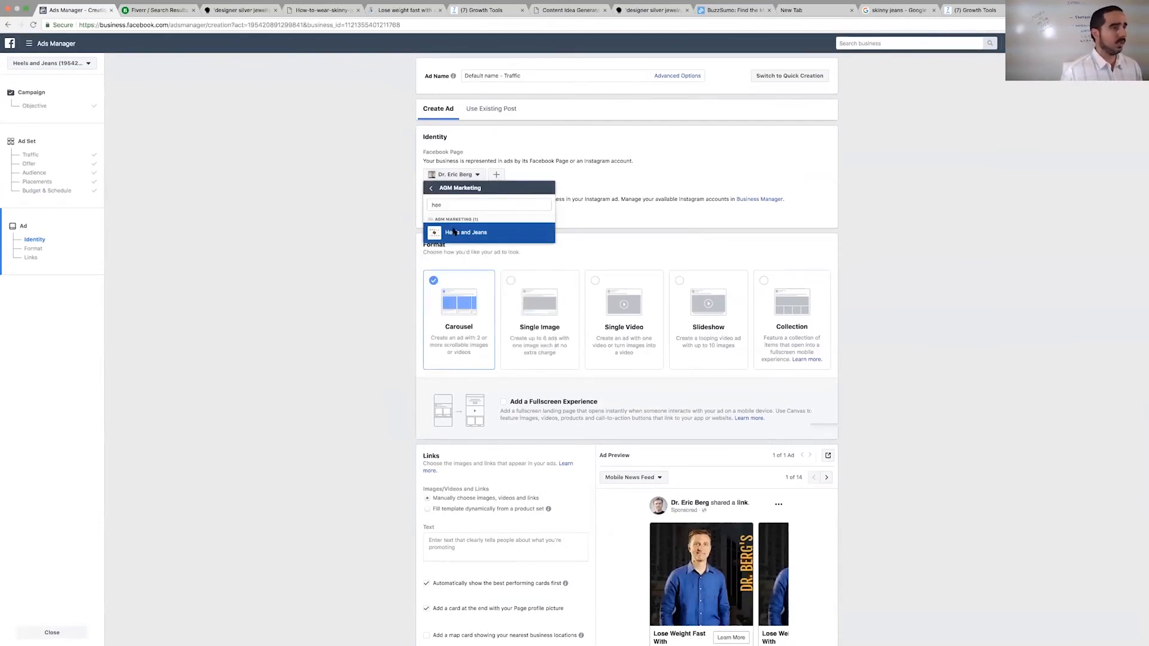
{"action": "left_click", "coordinate": [453, 232]}
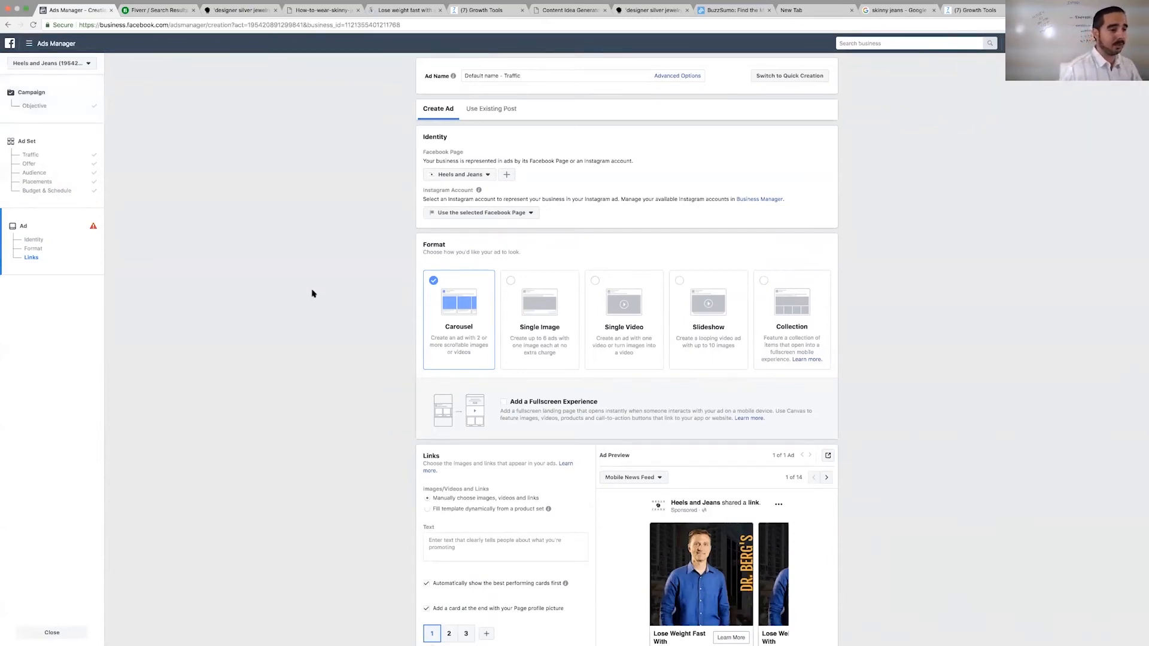
- Switch the ad format to Single Image and upload the 2.30.32 PM screenshot from the Desktop folder
{"action": "scroll", "coordinate": [423, 376], "scroll_direction": "down", "scroll_amount": 4}
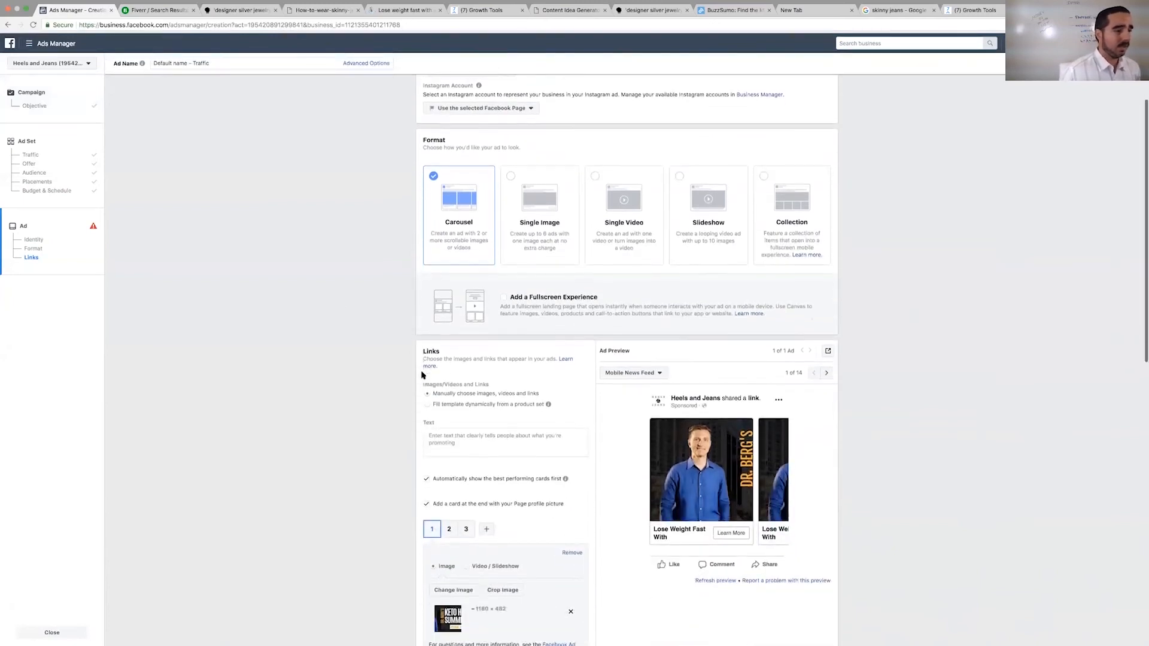
{"action": "left_click", "coordinate": [472, 441]}
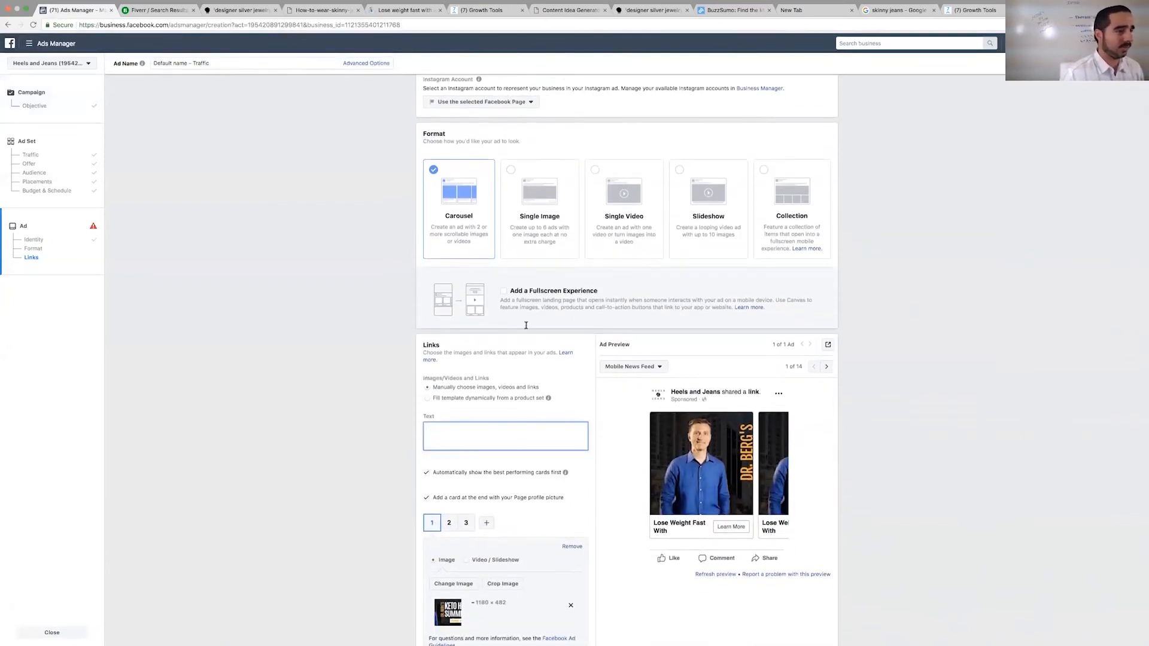
{"action": "left_click", "coordinate": [545, 198]}
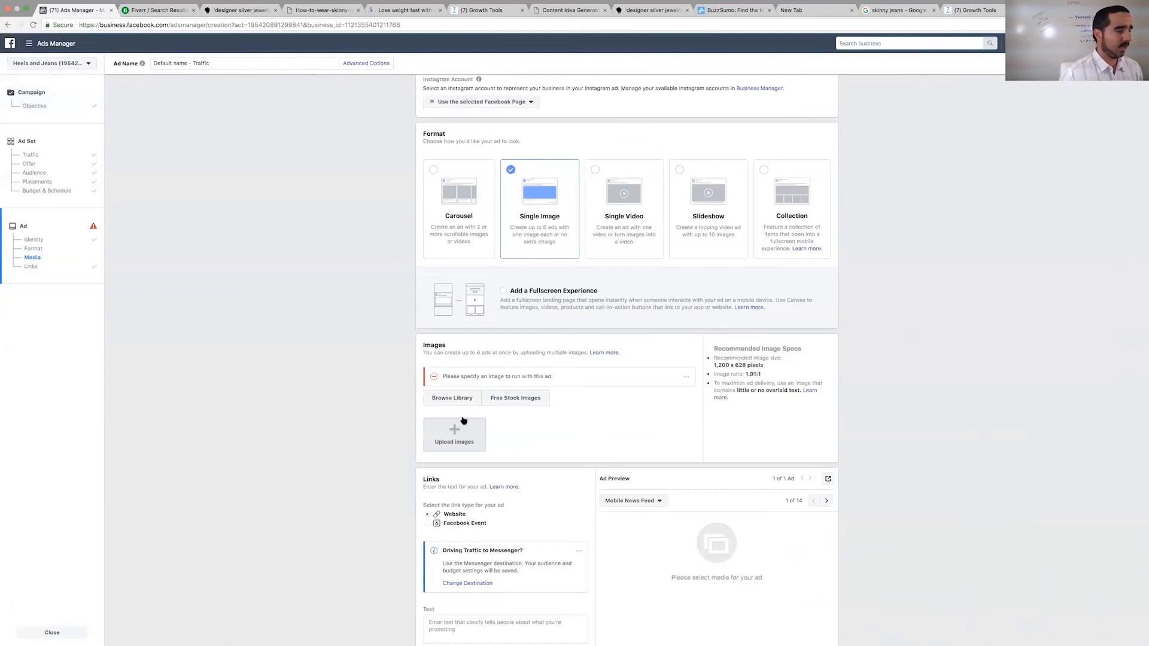
{"action": "left_click", "coordinate": [458, 431]}
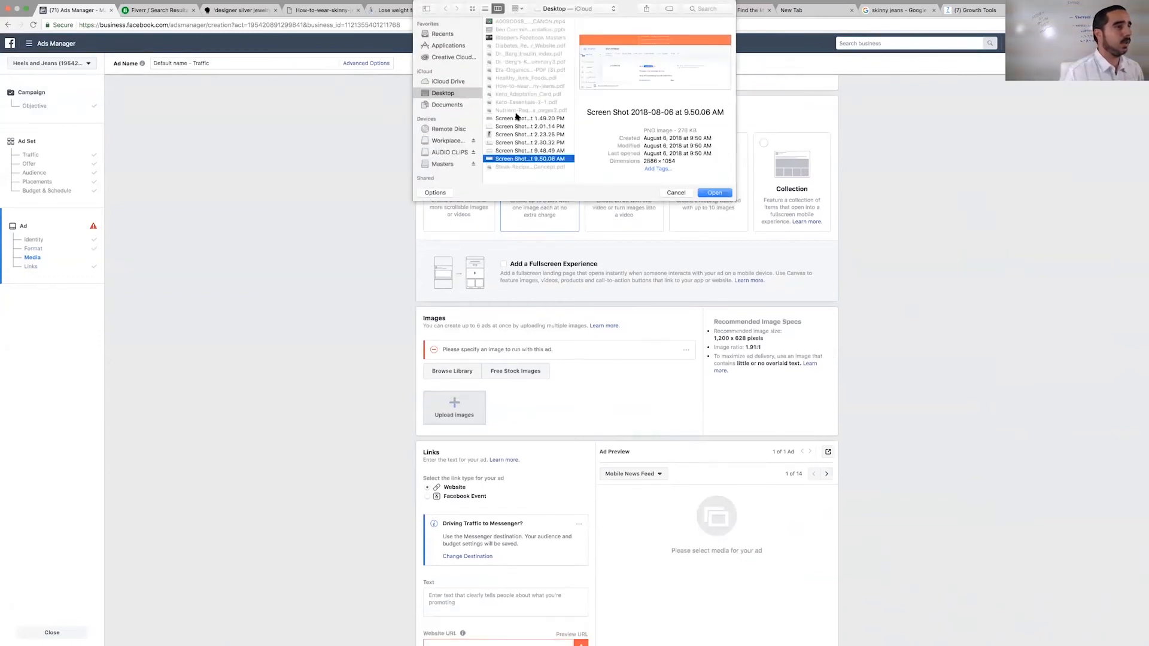
{"action": "double_click", "coordinate": [515, 142]}
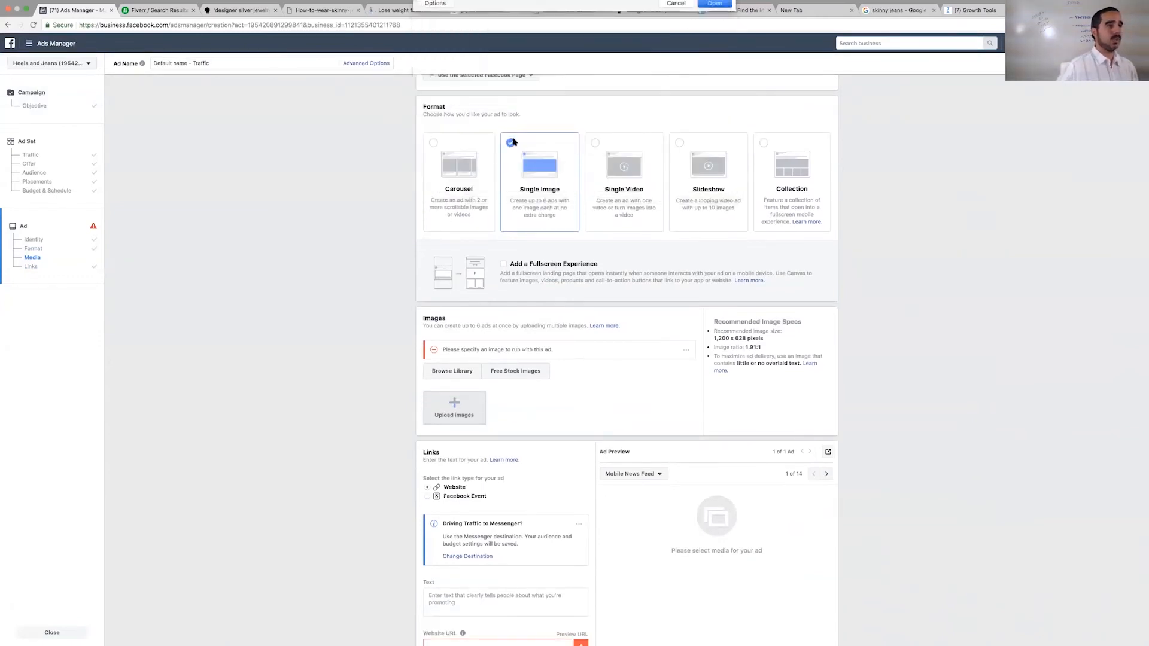
{"action": "scroll", "coordinate": [615, 468], "scroll_direction": "down", "scroll_amount": 5}
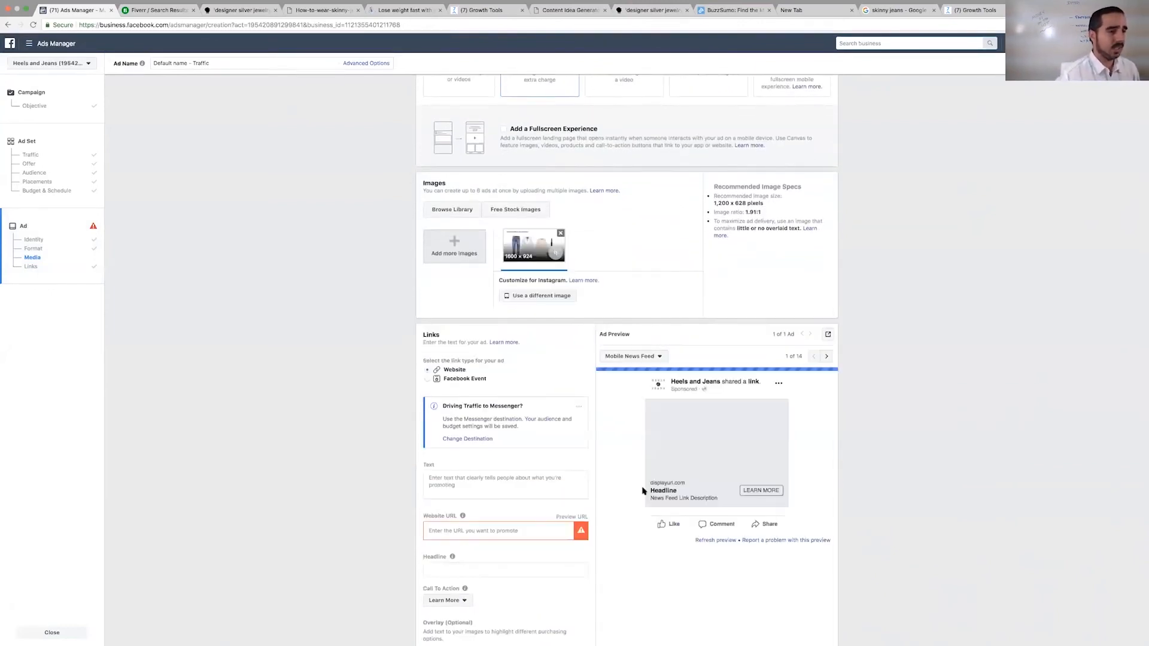
{"action": "scroll", "coordinate": [633, 474], "scroll_direction": "down", "scroll_amount": 1}
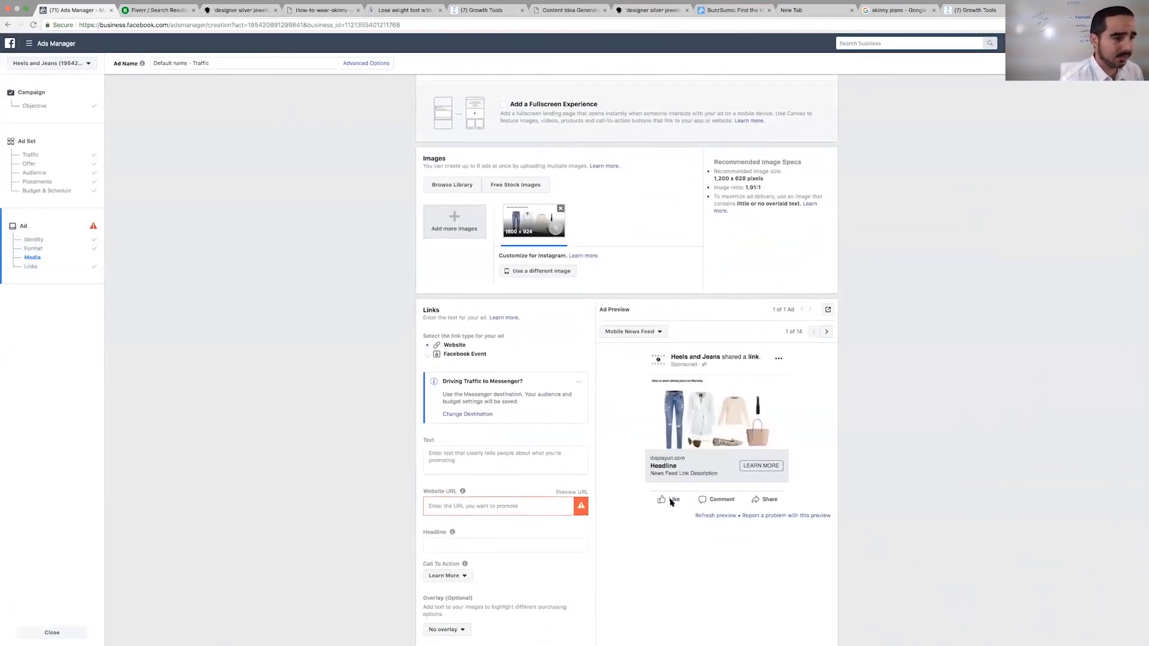
{"action": "left_click", "coordinate": [500, 507]}
{"action": "type", "text": "https://bit.ly/2M4dvPk"}
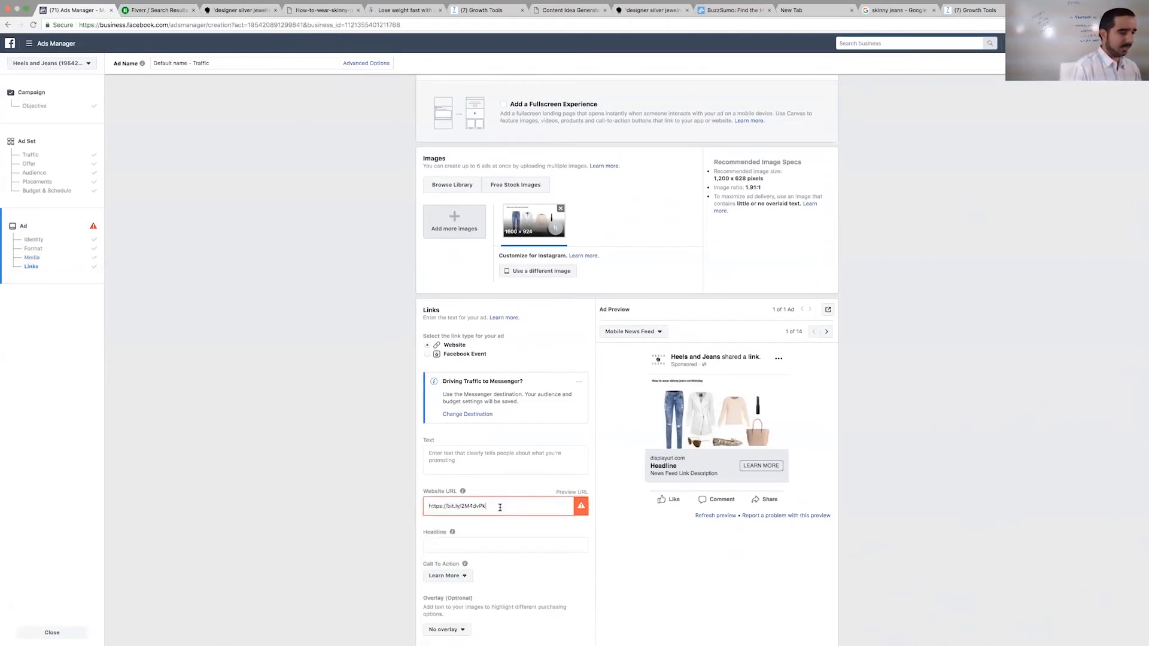
- Set the ad's call to action to Download
{"action": "scroll", "coordinate": [493, 485], "scroll_direction": "down", "scroll_amount": 3}
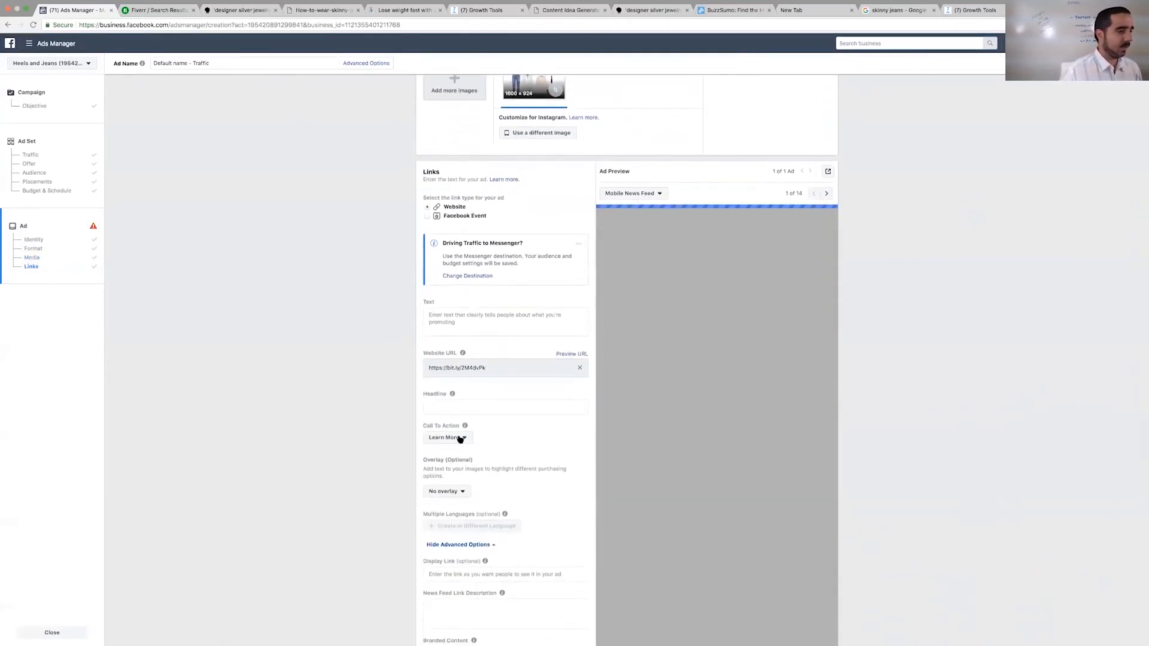
{"action": "left_click", "coordinate": [446, 437]}
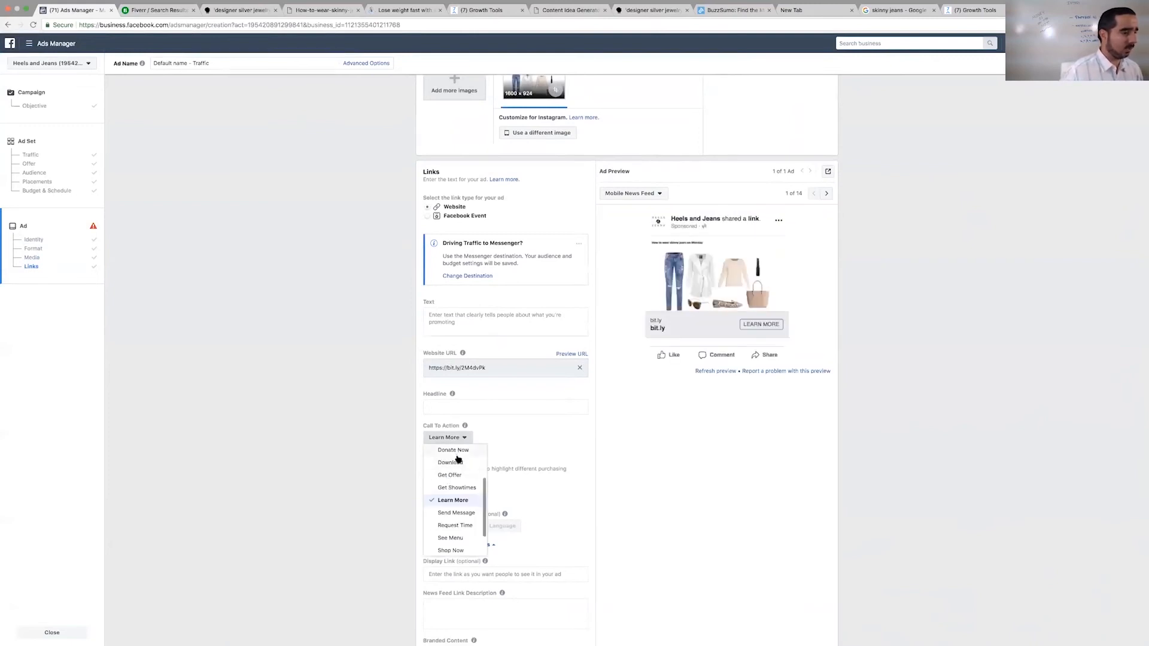
{"action": "left_click", "coordinate": [459, 464]}
{"action": "scroll", "coordinate": [474, 493], "scroll_direction": "down", "scroll_amount": 2}
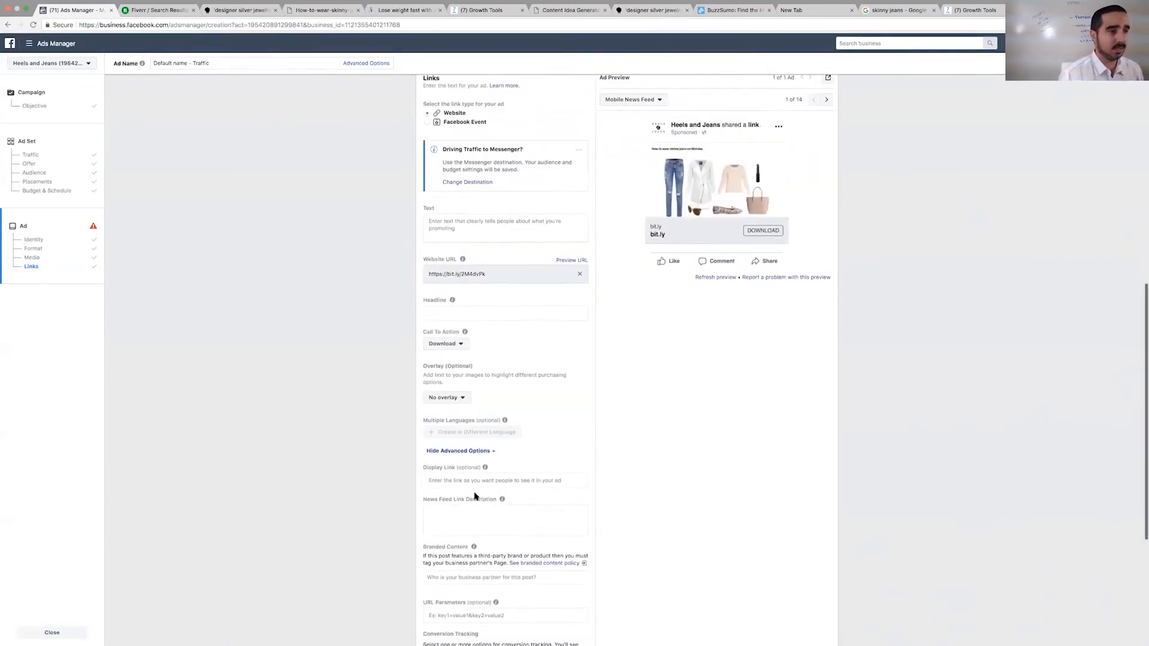
{"action": "scroll", "coordinate": [474, 496], "scroll_direction": "down", "scroll_amount": 1}
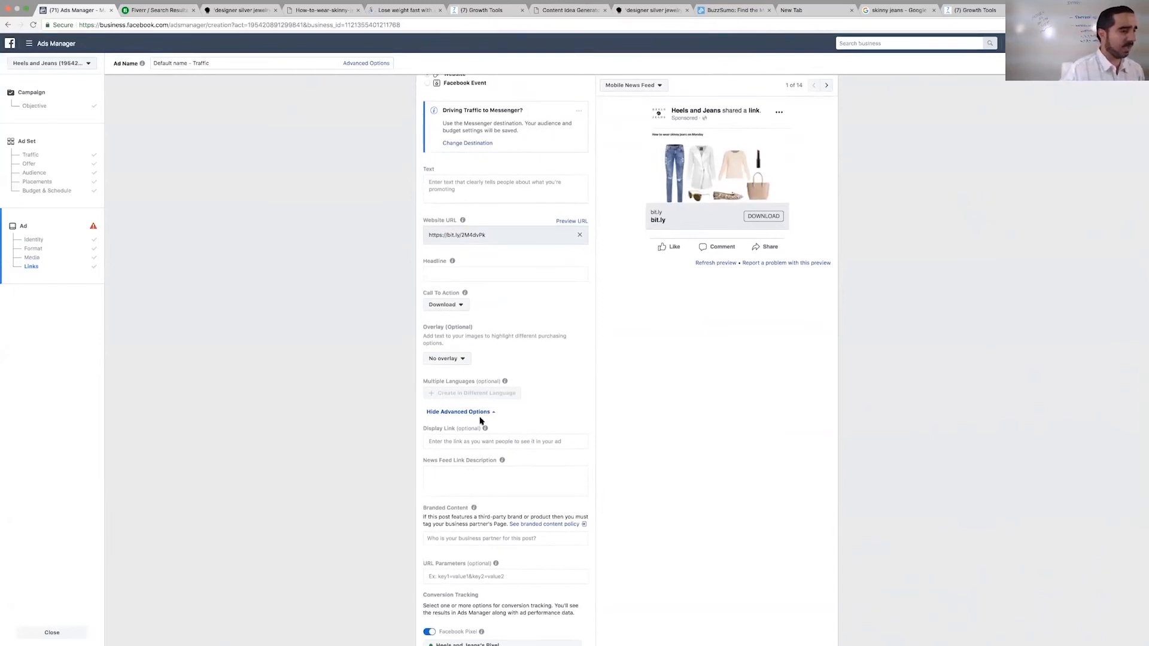
{"action": "scroll", "coordinate": [442, 450], "scroll_direction": "up", "scroll_amount": 1}
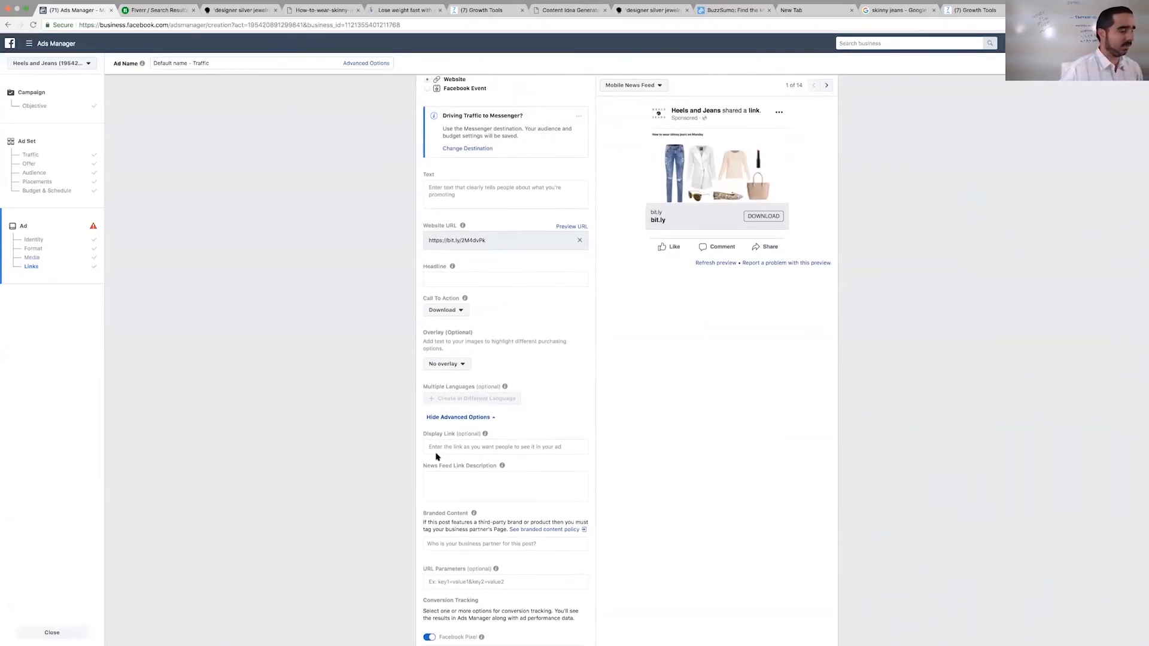
{"action": "left_click", "coordinate": [441, 449]}
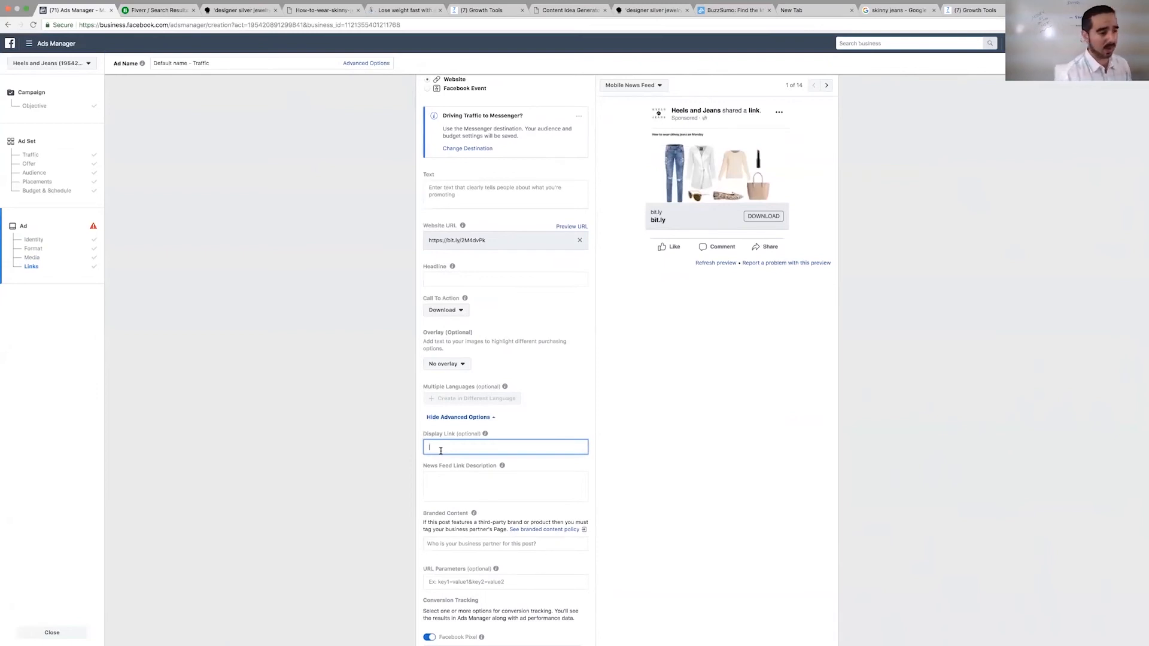
{"action": "type", "text": "https://bit.ly/2M4dvPk"}
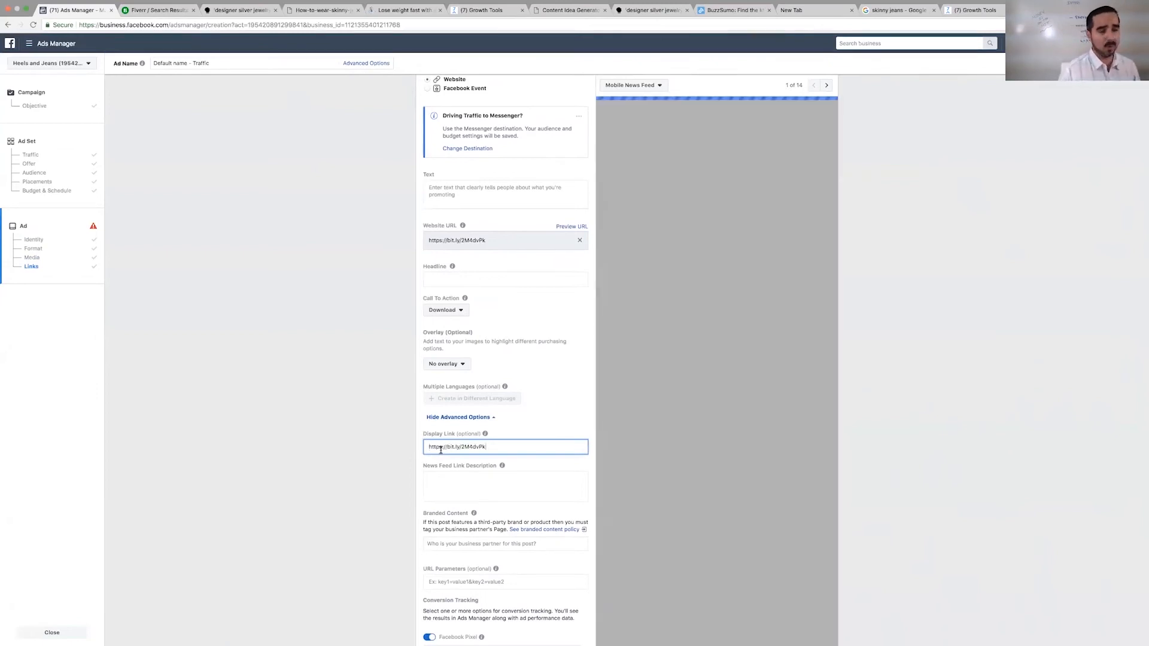
{"action": "left_click_drag", "start_coordinate": [446, 448], "coordinate": [404, 436]}
{"action": "key", "text": "BackSpace"}
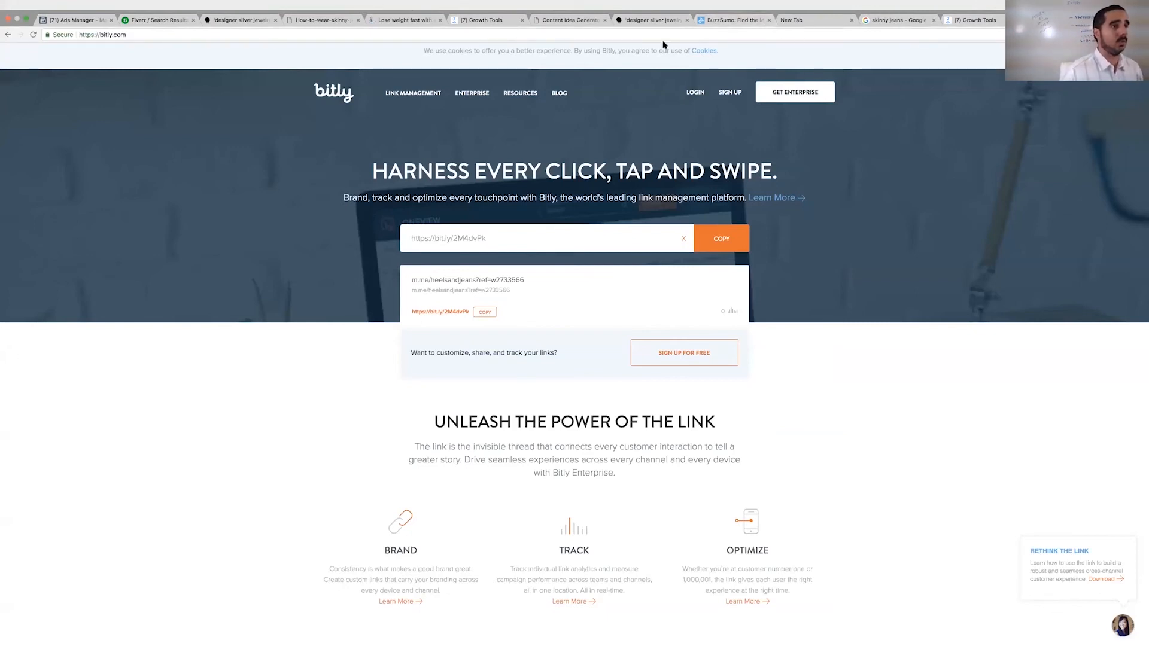
{"action": "left_click", "coordinate": [72, 20]}
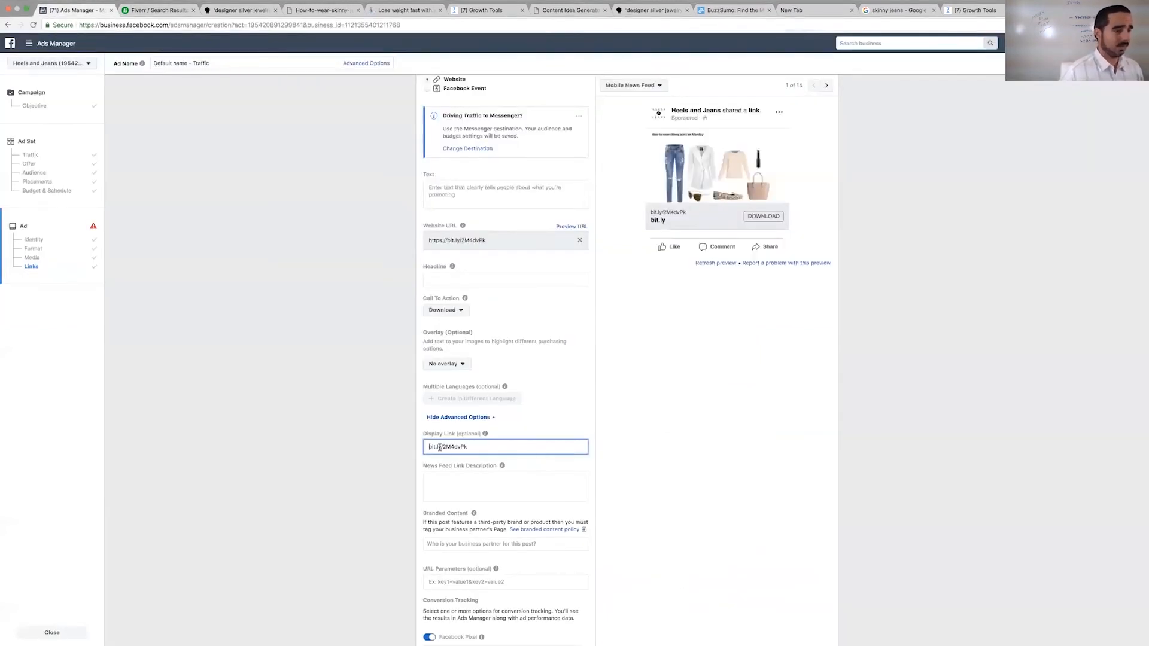
{"action": "scroll", "coordinate": [544, 460], "scroll_direction": "down", "scroll_amount": 5}
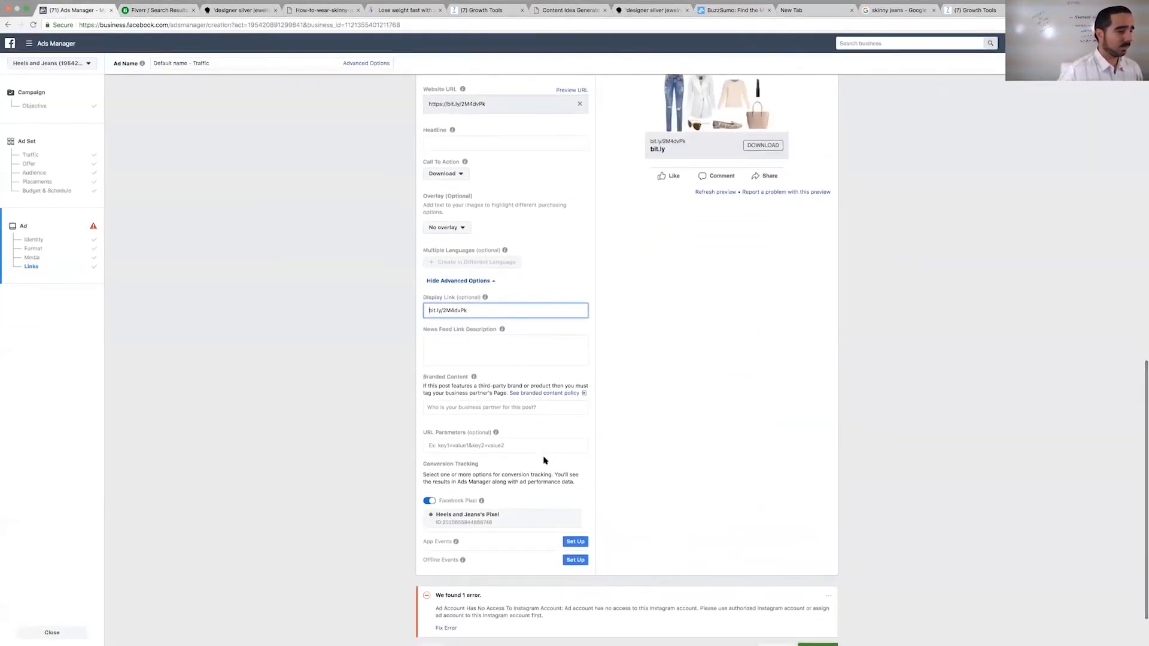
- Set the ad's headline to "Wear Skinny Jeans Like a Queen -->"
{"action": "scroll", "coordinate": [545, 460], "scroll_direction": "up", "scroll_amount": 6}
{"action": "scroll", "coordinate": [545, 459], "scroll_direction": "up", "scroll_amount": 5}
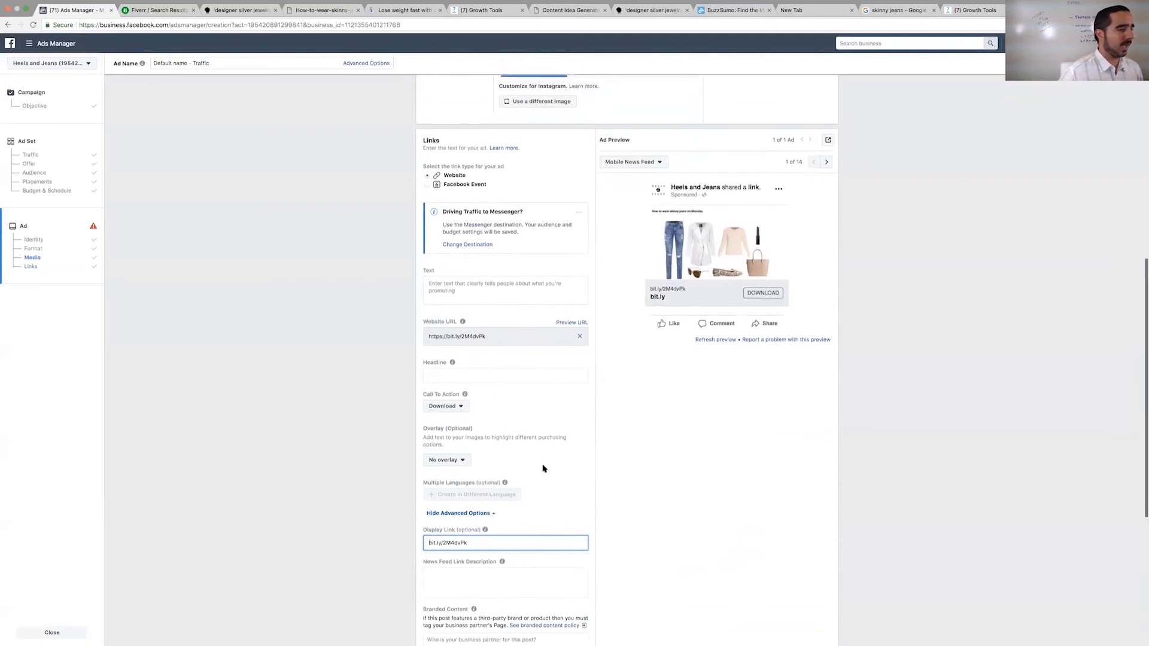
{"action": "left_click", "coordinate": [513, 482]}
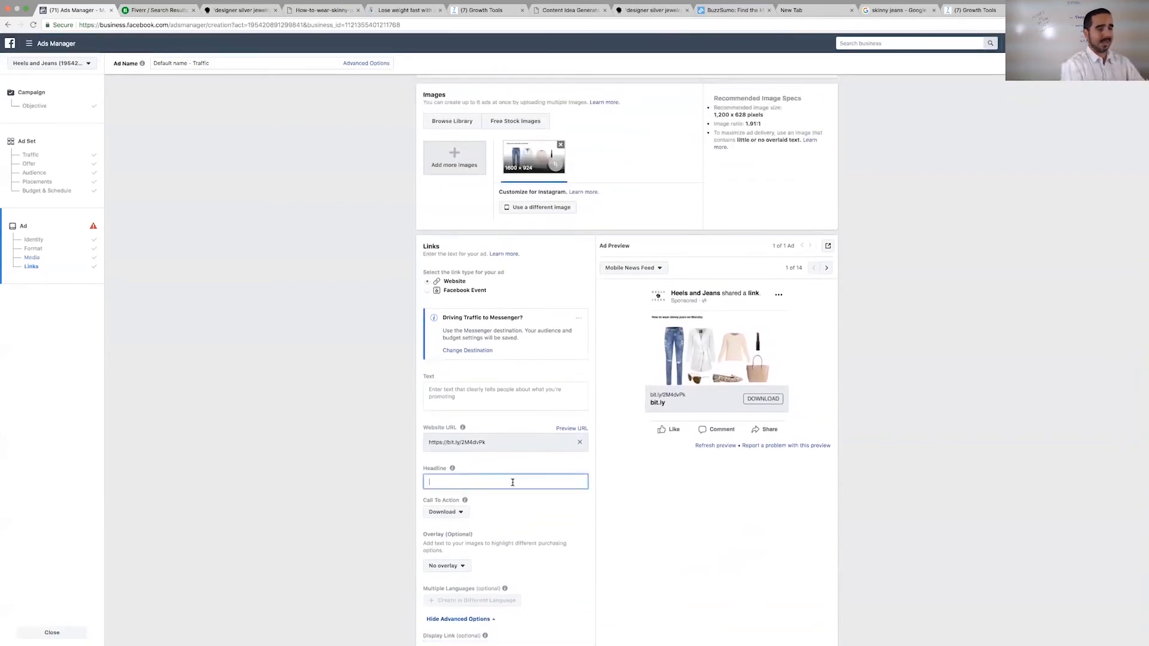
{"action": "type", "text": "7 days of"}
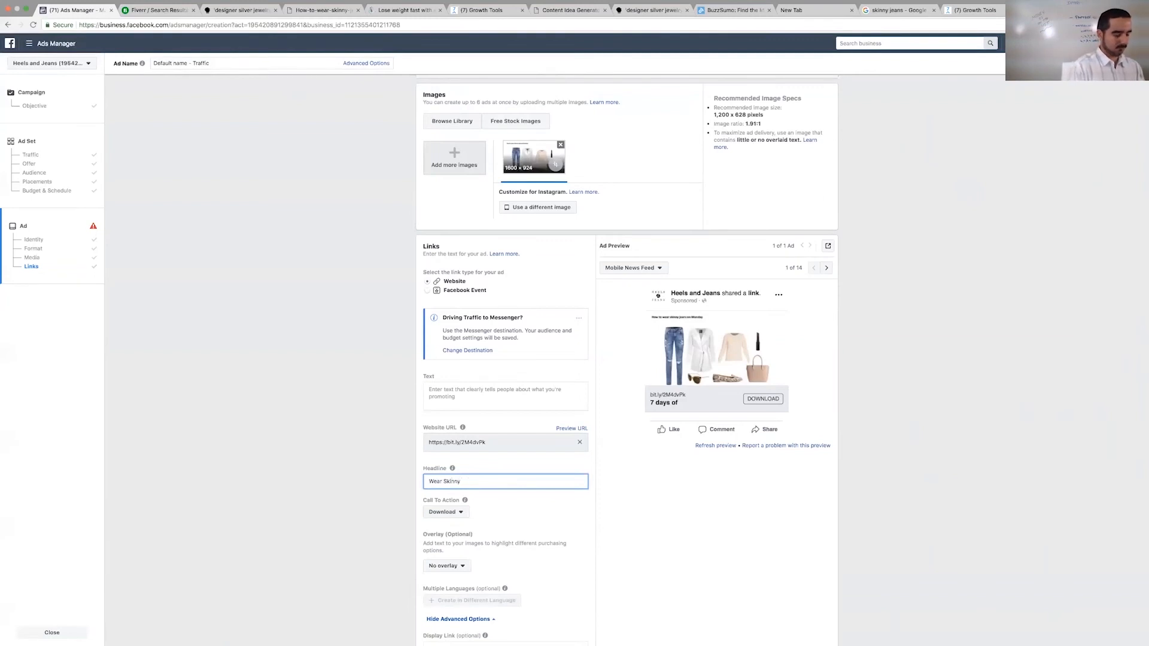
{"action": "type", "text": "Queen -->"}
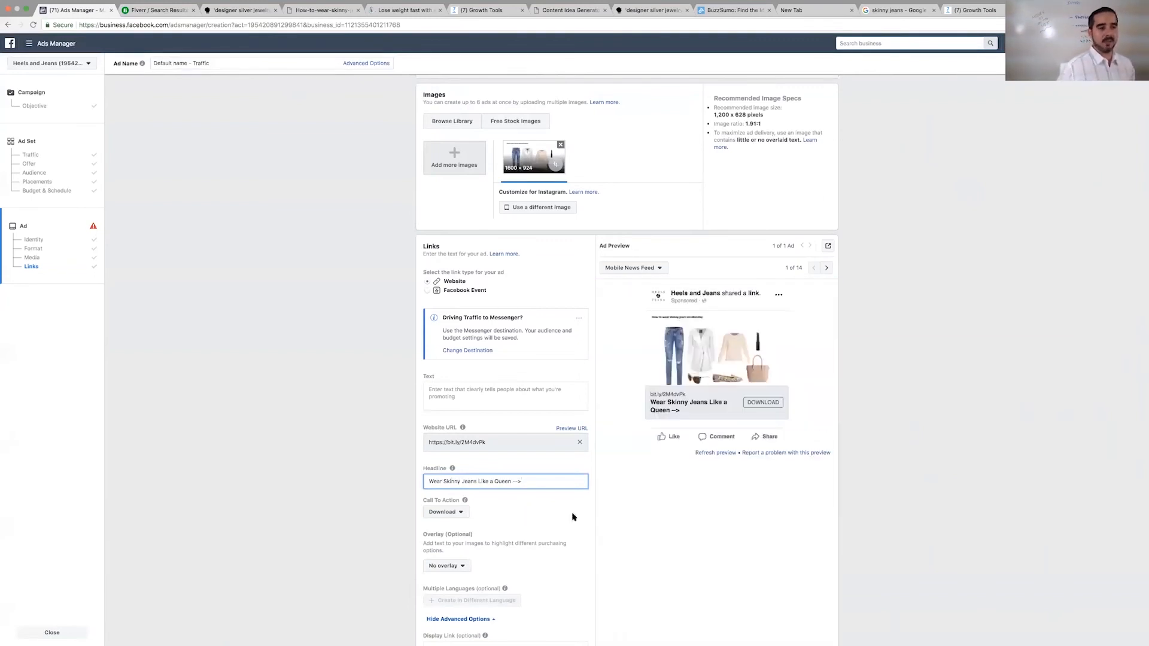
- Begin the ad text with "Love skinny jeans but hate looking the same every day?" and start a second paragraph with "This is our"
{"action": "left_click", "coordinate": [459, 387]}
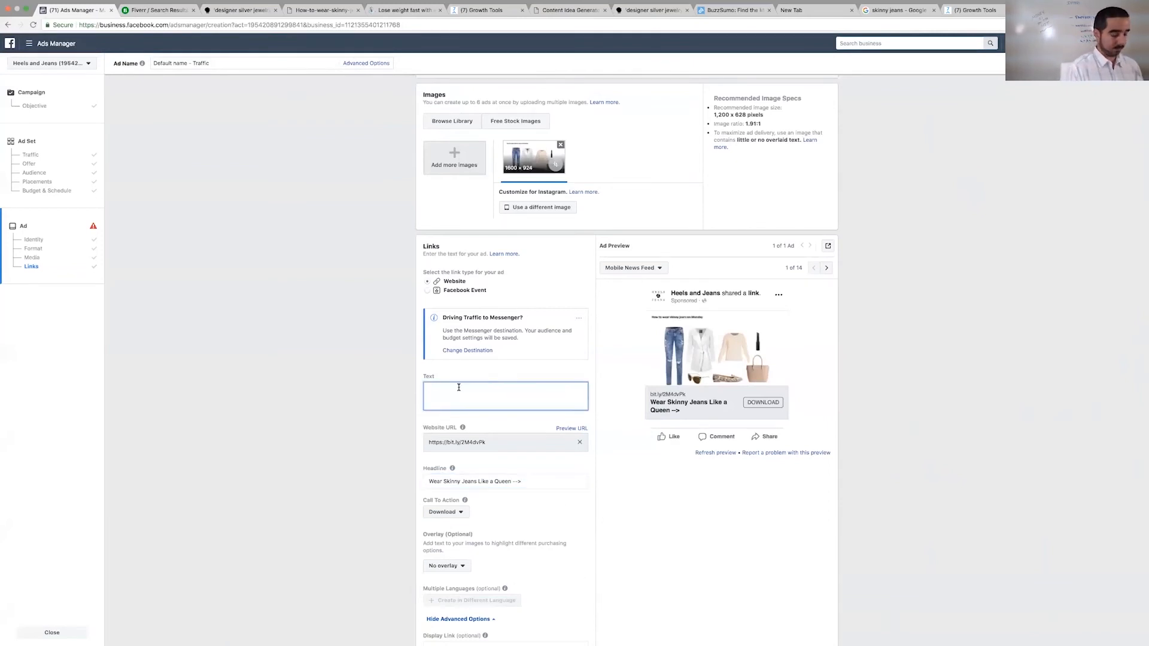
{"action": "type", "text": "Love skinny jeans but hate looking the same every day?"}
{"action": "key", "text": "Return"}
{"action": "key", "text": "Return"}
{"action": "type", "text": "This is our"}
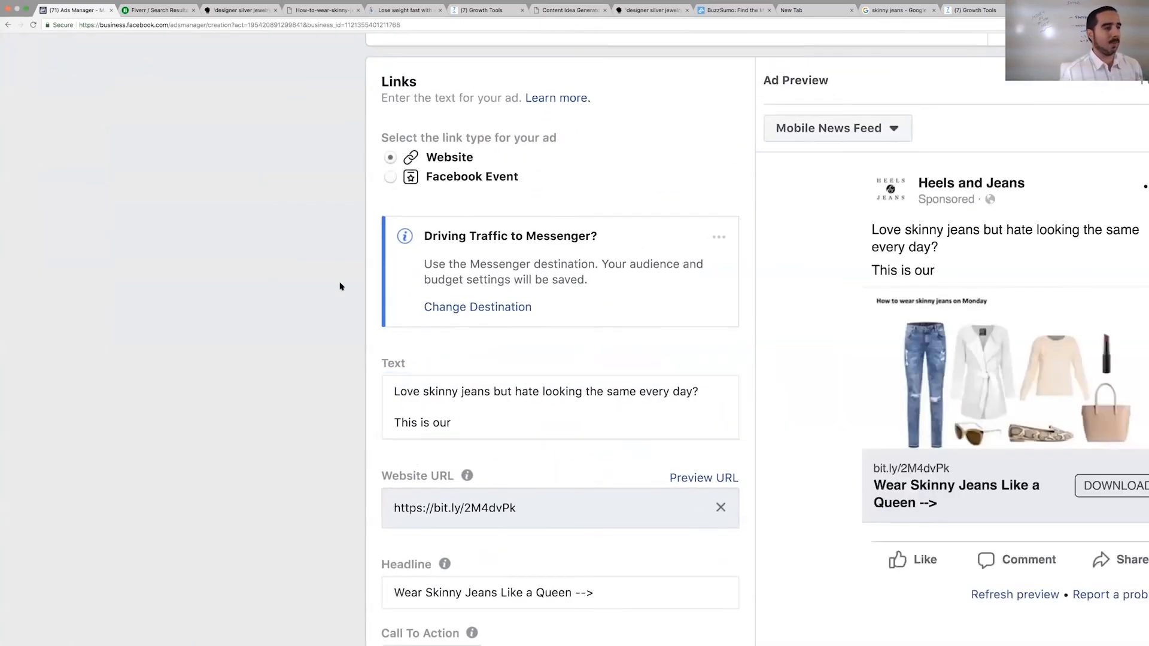
- Continue the ad text's second paragraph with "area of expertise. We know how to make Skinny Jeans a part of our"
{"action": "left_click_drag", "start_coordinate": [340, 283], "coordinate": [308, 248]}
{"action": "left_click", "coordinate": [331, 265]}
{"action": "scroll", "coordinate": [390, 350], "scroll_direction": "up", "scroll_amount": 2}
{"action": "left_click_drag", "start_coordinate": [390, 351], "coordinate": [452, 388]}
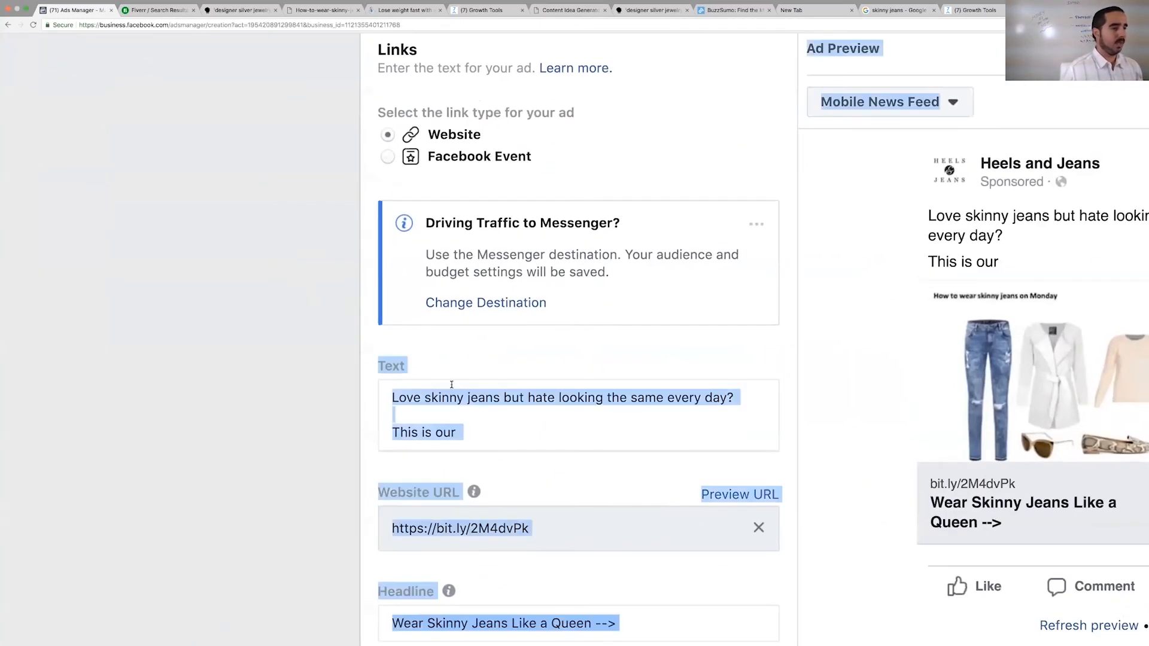
{"action": "left_click", "coordinate": [470, 431]}
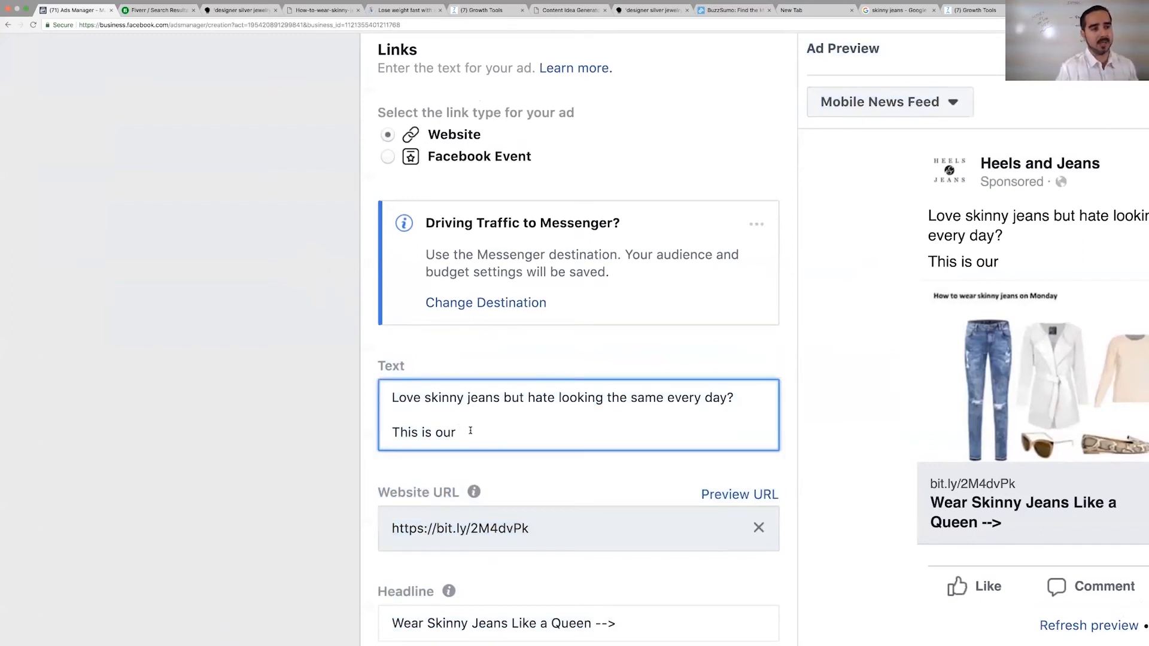
{"action": "type", "text": "area of expertise. We knoe"}
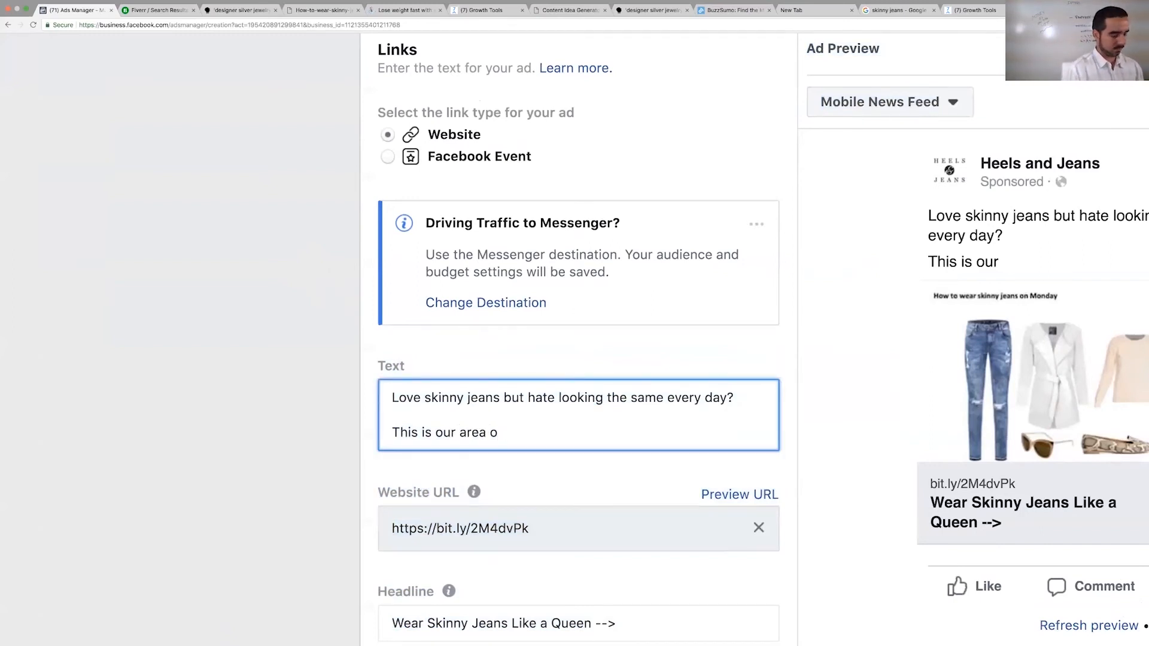
{"action": "key", "text": "BackSpace"}
{"action": "key", "text": "BackSpace"}
{"action": "type", "text": "w how to make Skinnu"}
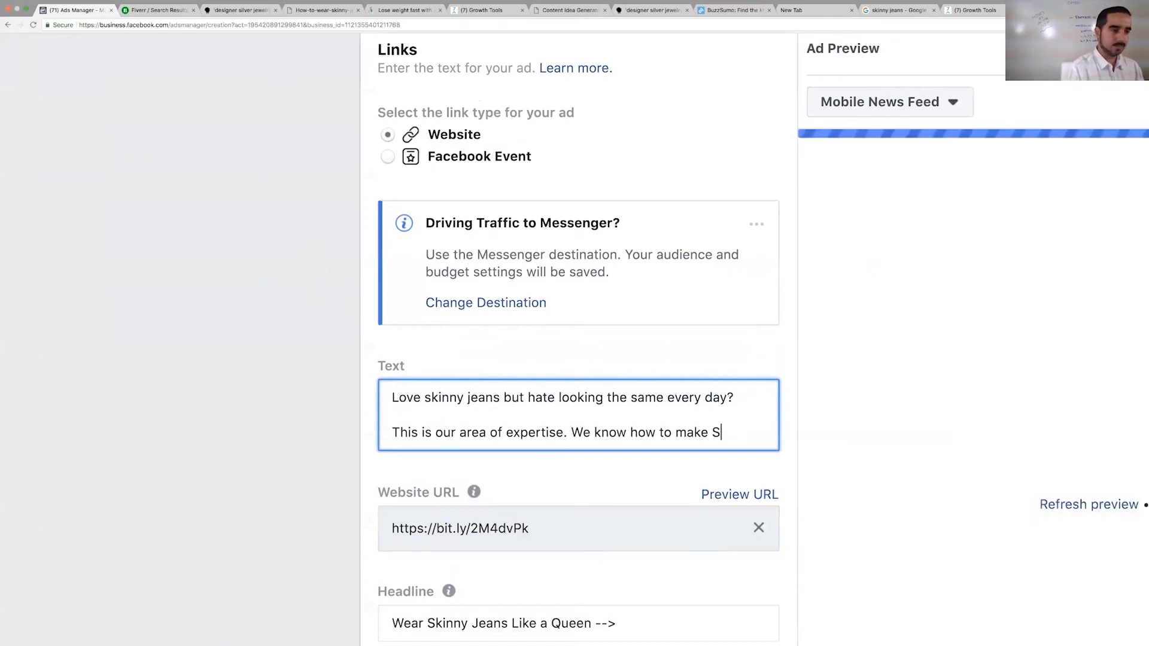
{"action": "key", "text": "BackSpace"}
{"action": "key", "text": "BackSpace"}
{"action": "type", "text": "ny Jeans a part of our daily"}
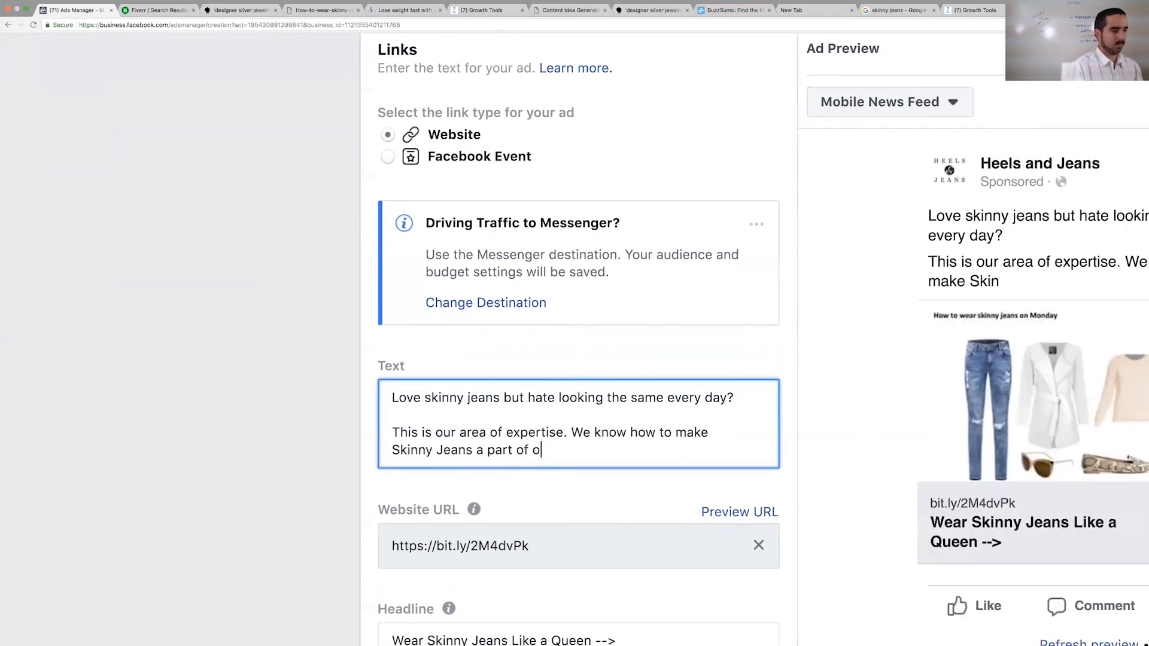
- Replace "a part of our" in the ad text with "look slick and stylish every day and it's s simple."
{"action": "key", "text": "BackSpace"}
{"action": "key", "text": "BackSpace"}
{"action": "key", "text": "BackSpace"}
{"action": "key", "text": "BackSpace"}
{"action": "key", "text": "BackSpace"}
{"action": "key", "text": "BackSpace"}
{"action": "key", "text": "BackSpace"}
{"action": "key", "text": "BackSpace"}
{"action": "key", "text": "BackSpace"}
{"action": "key", "text": "BackSpace"}
{"action": "key", "text": "BackSpace"}
{"action": "key", "text": "BackSpace"}
{"action": "key", "text": "BackSpace"}
{"action": "key", "text": "BackSpace"}
{"action": "key", "text": "BackSpace"}
{"action": "key", "text": "BackSpace"}
{"action": "key", "text": "BackSpace"}
{"action": "key", "text": "BackSpace"}
{"action": "key", "text": "BackSpace"}
{"action": "type", "text": "look slick and st"}
{"action": "type", "text": "every day and it's som"}
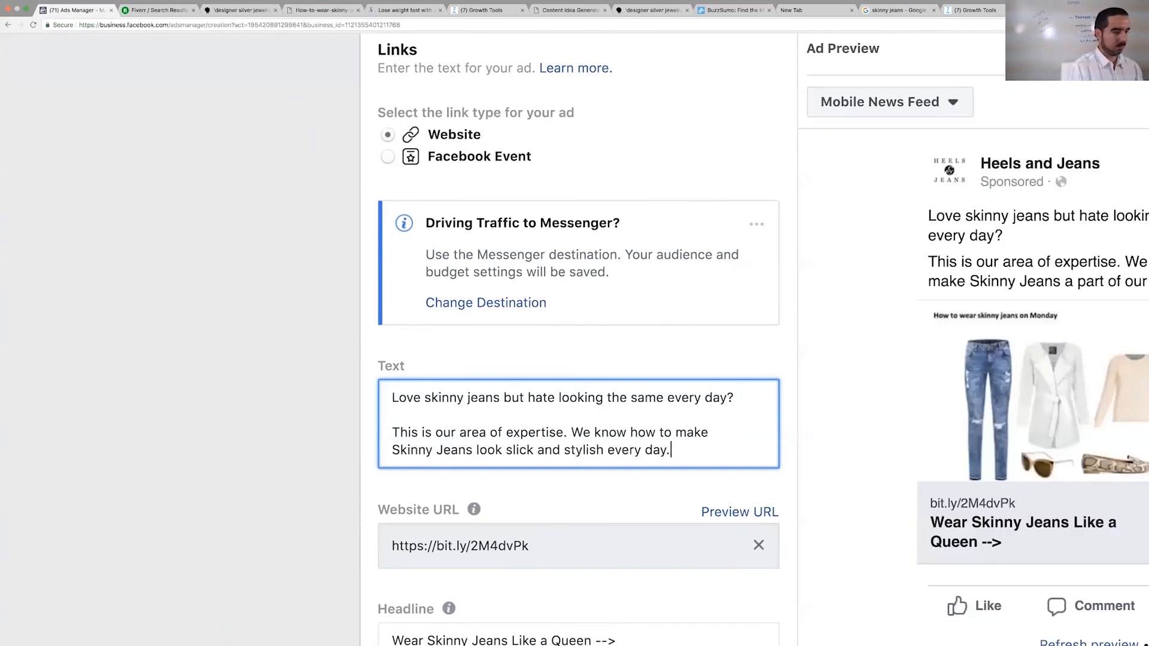
{"action": "key", "text": "BackSpace"}
{"action": "key", "text": "BackSpace"}
{"action": "type", "text": "simple."}
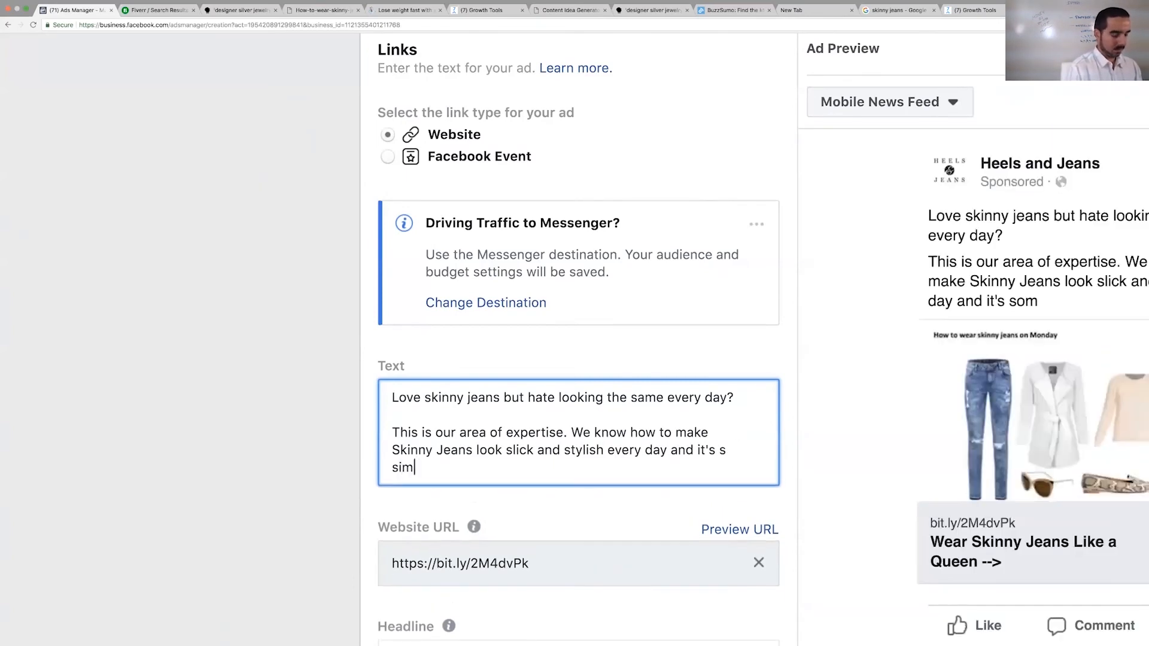
- Add a third paragraph to the ad text reading "Get your FREE document on How to Wear Skinny Jeans every day here"
{"action": "key", "text": "Return"}
{"action": "key", "text": "Return"}
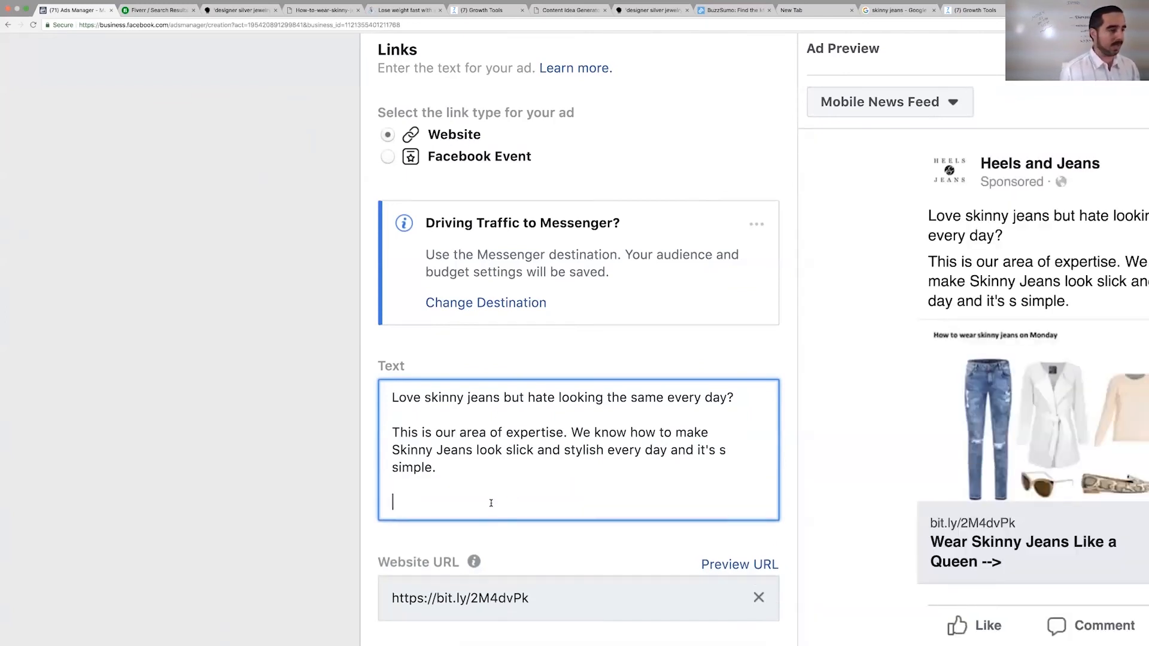
{"action": "type", "text": "Donwlo"}
{"action": "key", "text": "BackSpace"}
{"action": "key", "text": "BackSpace"}
{"action": "key", "text": "BackSpace"}
{"action": "key", "text": "BackSpace"}
{"action": "type", "text": "wn"}
{"action": "key", "text": "BackSpace"}
{"action": "key", "text": "BackSpace"}
{"action": "key", "text": "BackSpace"}
{"action": "key", "text": "BackSpace"}
{"action": "type", "text": "Get your FREE"}
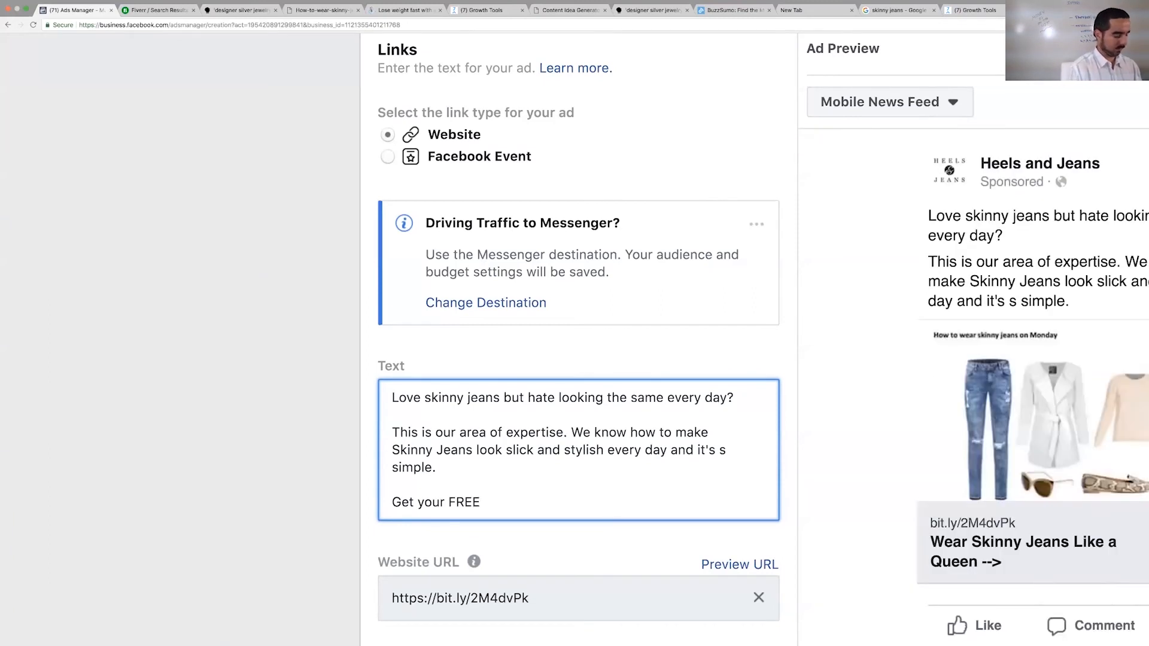
{"action": "type", "text": " document on How to Wear Skinny Jeans "}
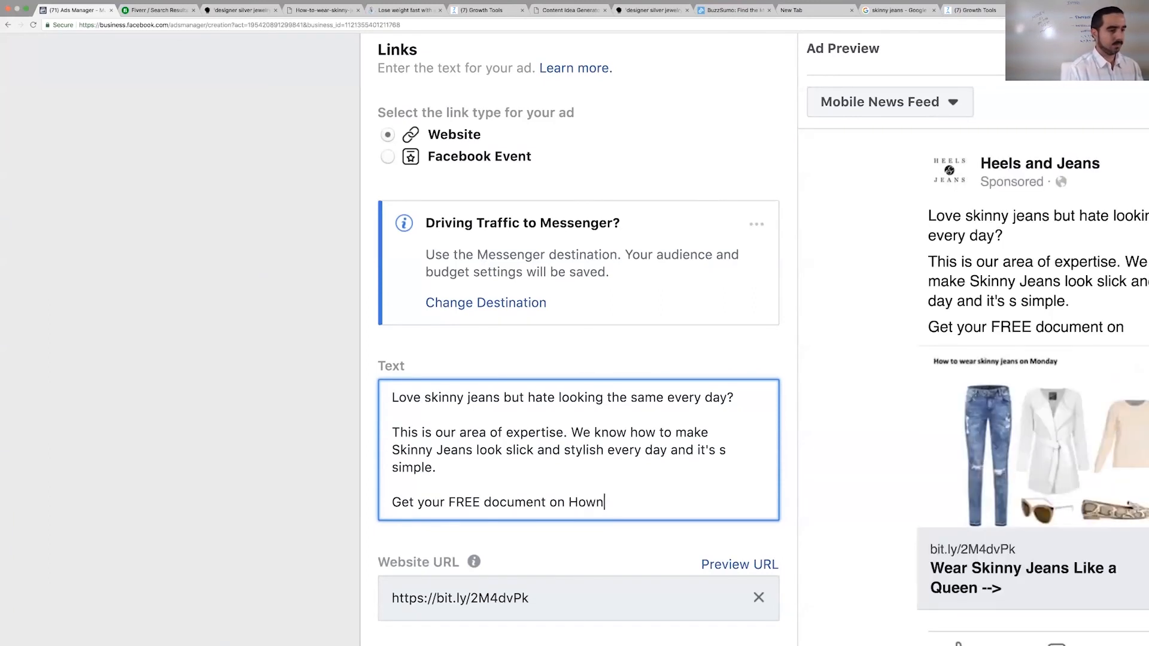
{"action": "type", "text": "every day here"}
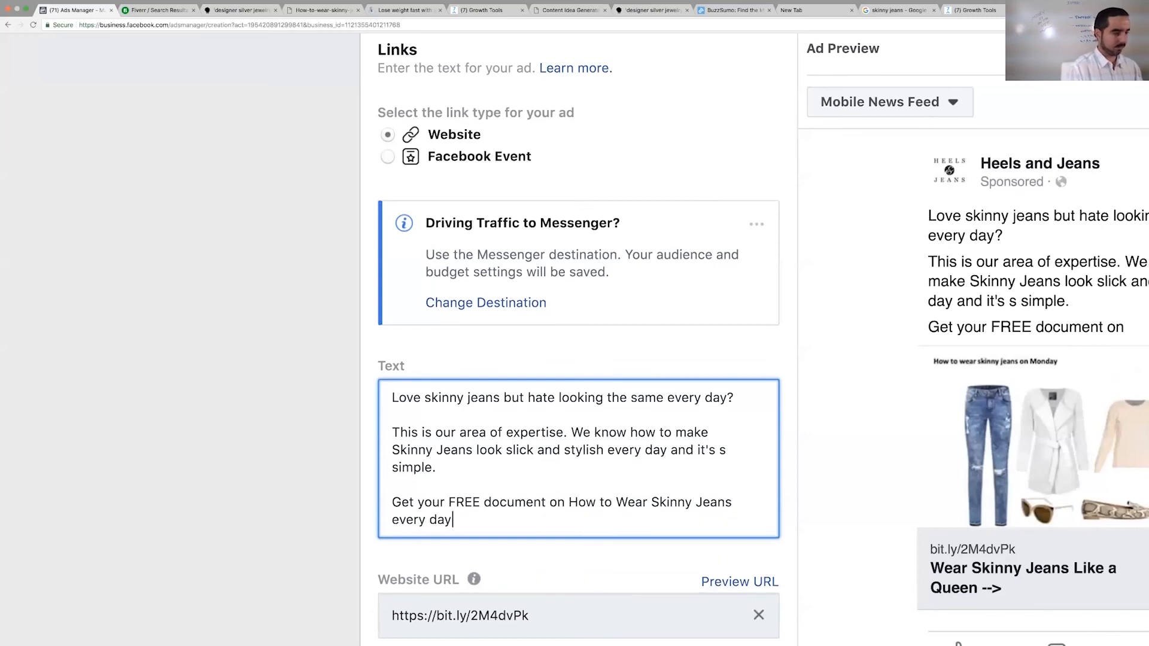
- Insert the line "I got a GIFT for you." below the ad text's opening question
{"action": "left_click", "coordinate": [735, 397]}
{"action": "key", "text": "Return"}
{"action": "type", "text": "I got a GIFT for you."}
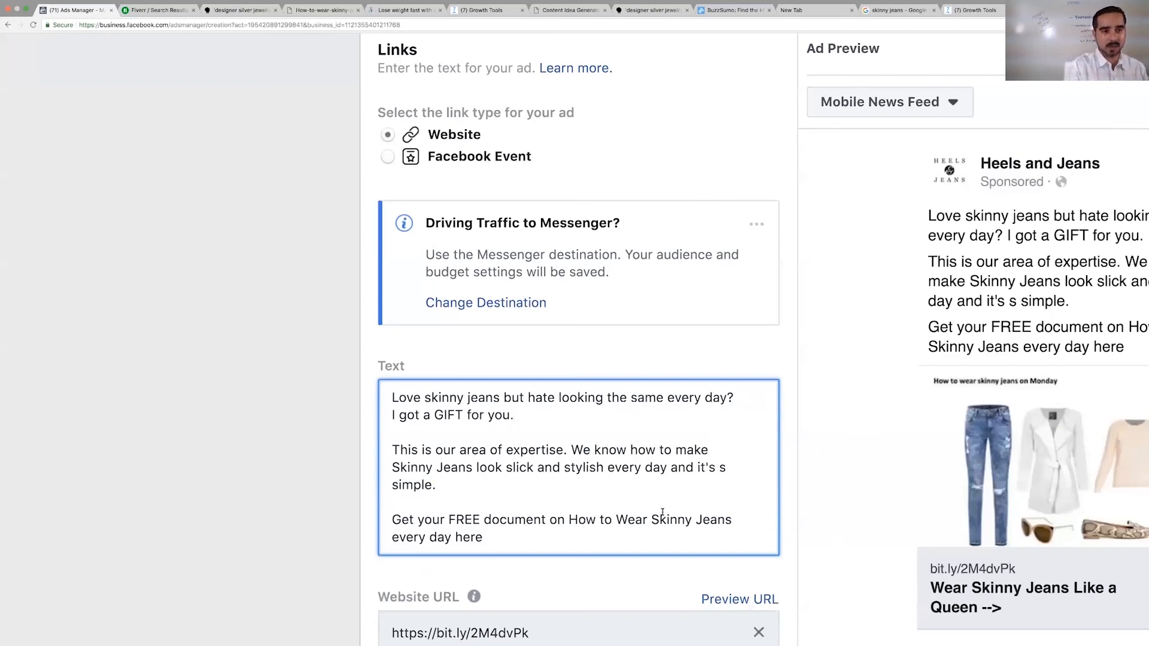
{"action": "left_click_drag", "start_coordinate": [901, 358], "coordinate": [787, 288]}
{"action": "left_click", "coordinate": [794, 279]}
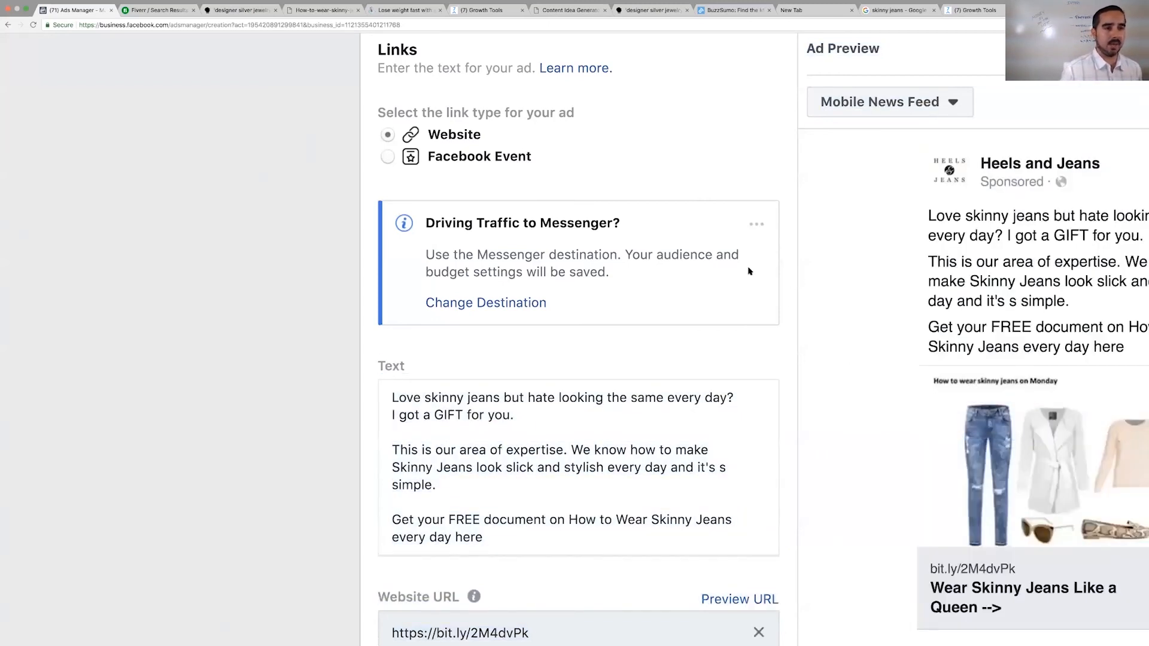
- Remove the stray "s" before "simple" in the ad text's second paragraph
{"action": "key", "text": "super+minus"}
{"action": "key", "text": "super+minus"}
{"action": "left_click_drag", "start_coordinate": [806, 242], "coordinate": [749, 207]}
{"action": "left_click", "coordinate": [749, 209]}
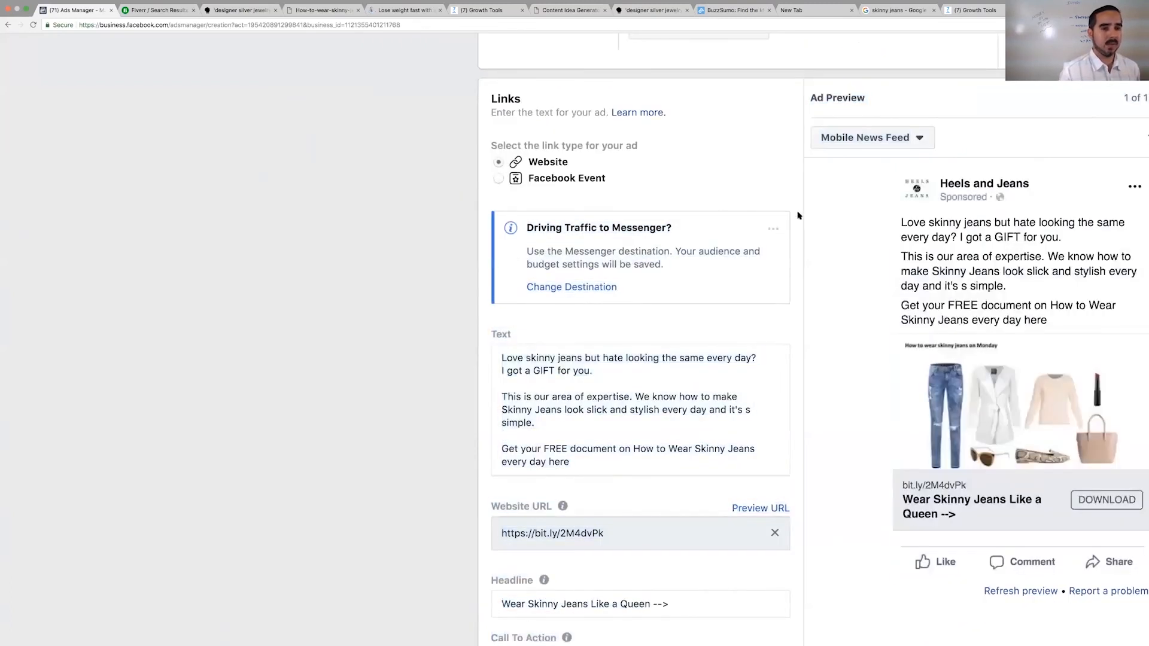
{"action": "key", "text": "super+minus"}
{"action": "key", "text": "super+minus"}
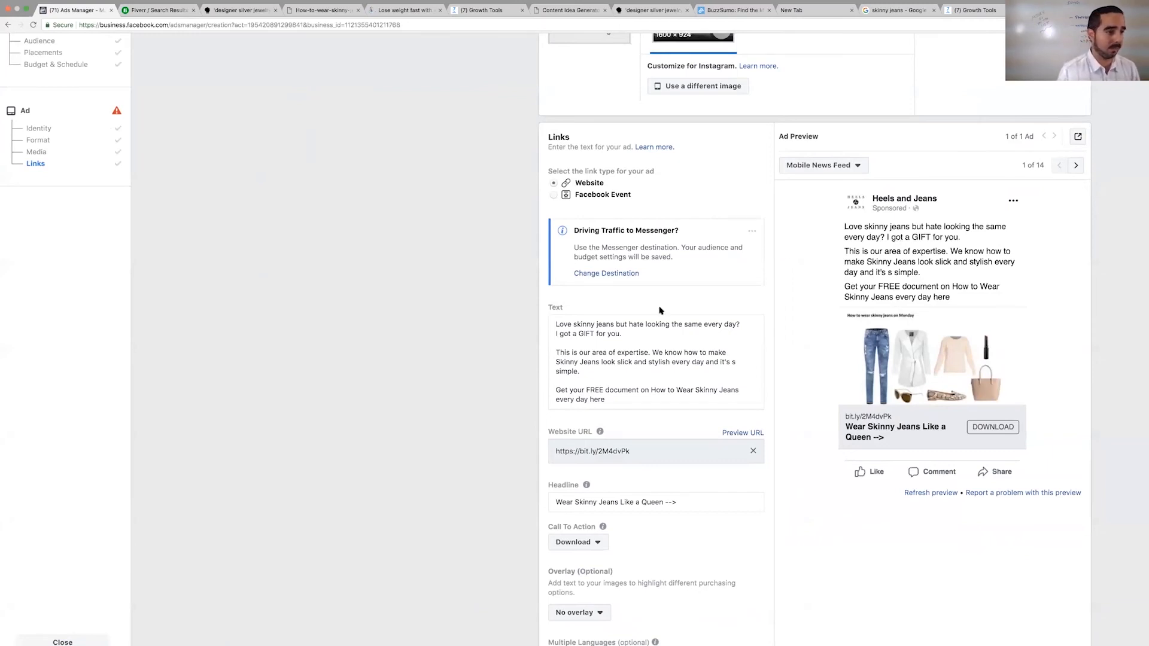
{"action": "left_click", "coordinate": [739, 364]}
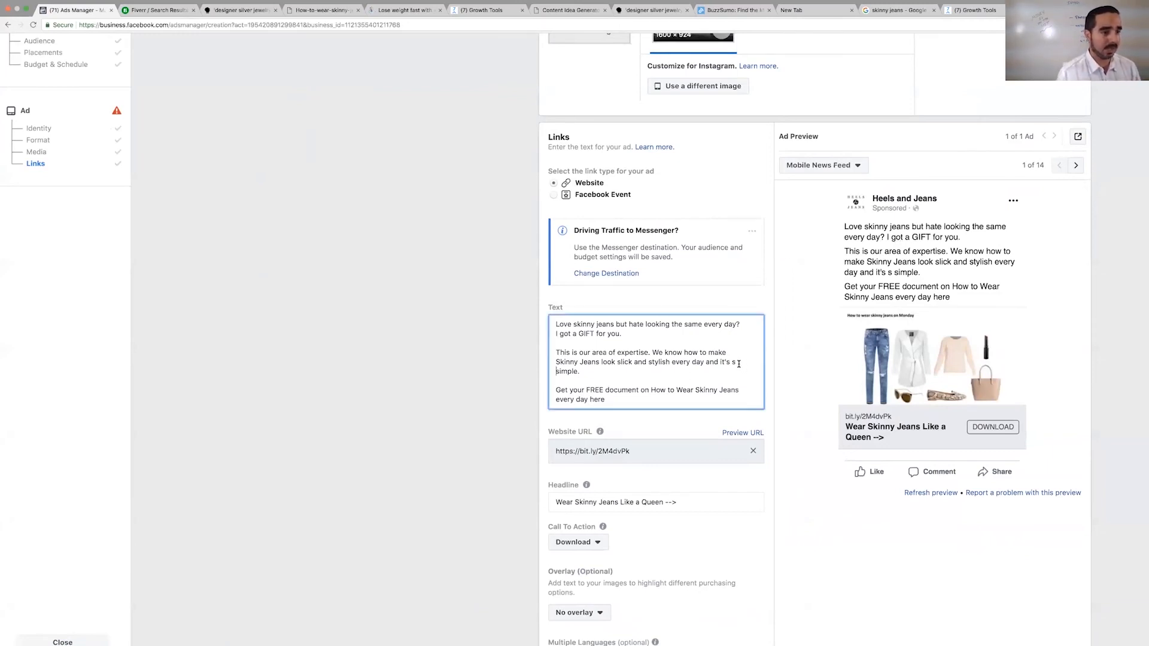
{"action": "left_click", "coordinate": [556, 372]}
{"action": "key", "text": "BackSpace"}
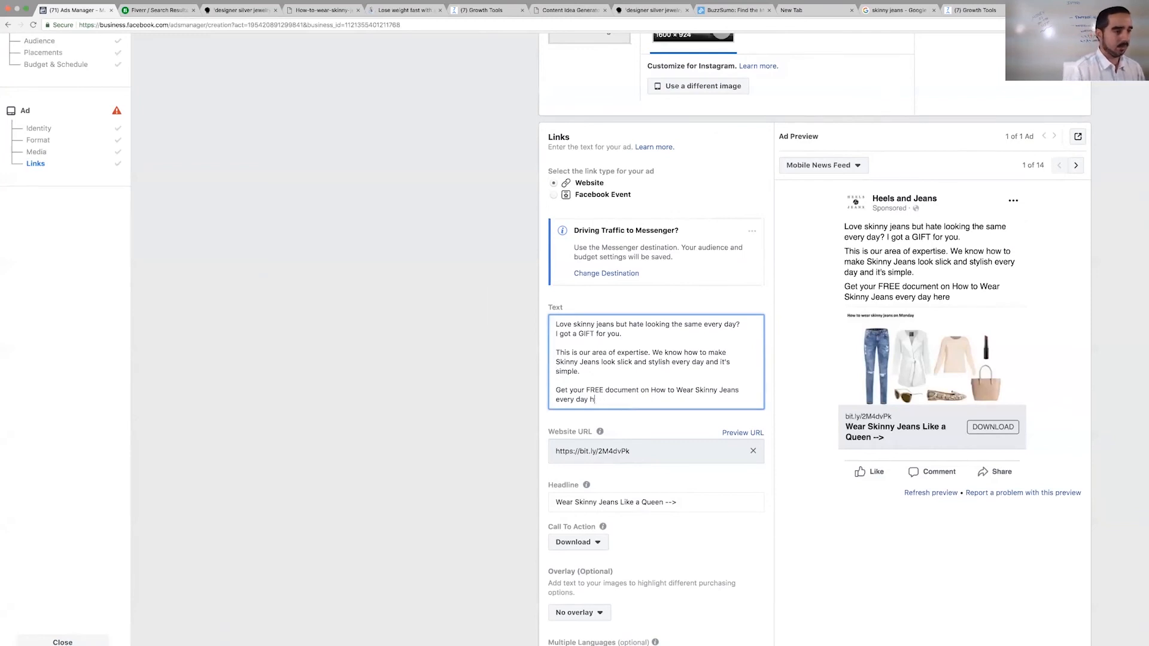
{"action": "key", "text": "BackSpace"}
{"action": "key", "text": "BackSpace"}
{"action": "type", "text": "now"}
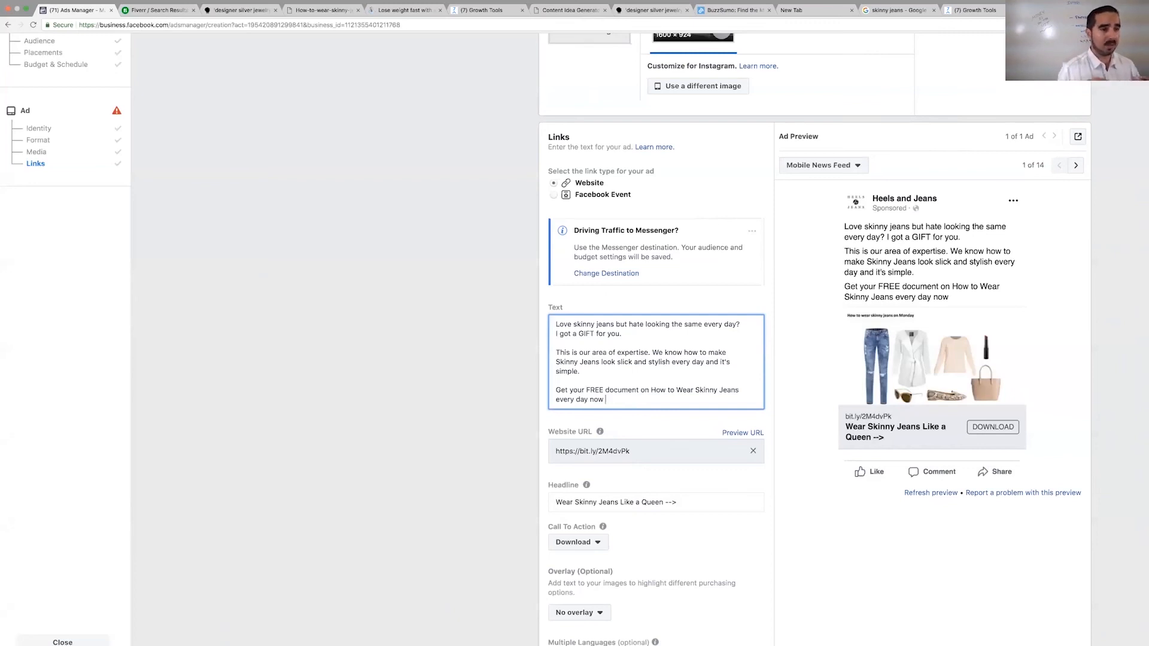
{"action": "key", "text": "BackSpace"}
{"action": "key", "text": "BackSpace"}
{"action": "key", "text": "BackSpace"}
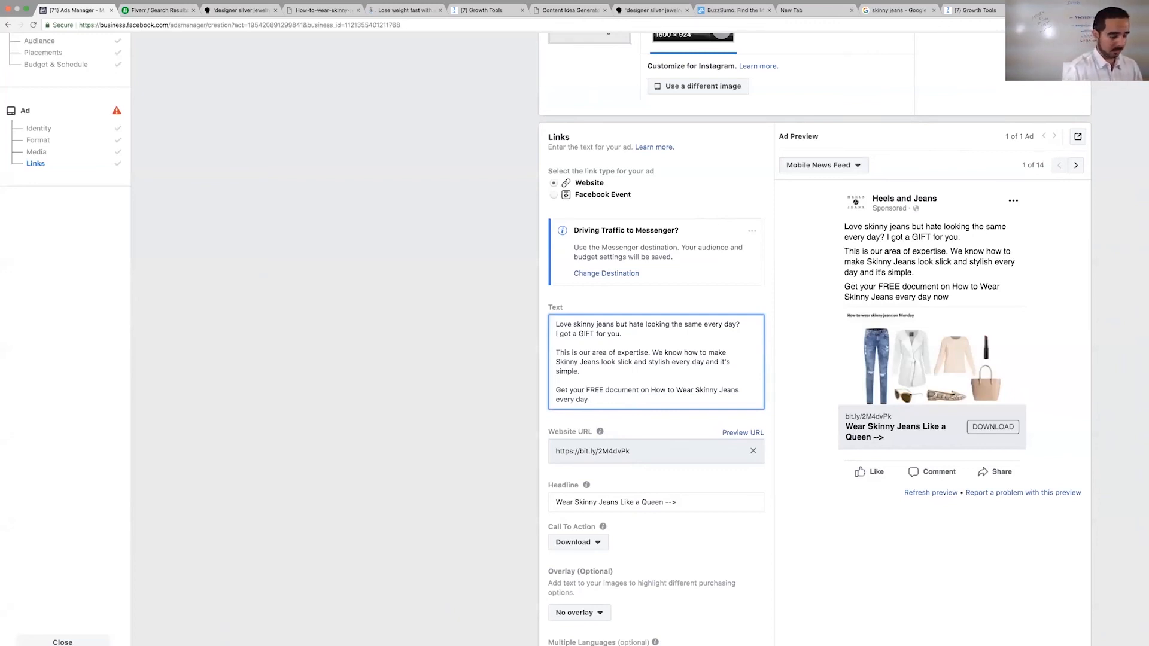
{"action": "type", "text": "NOW -->"}
{"action": "type", "text": "https://bit.ly/2M4dvPk"}
{"action": "left_click_drag", "start_coordinate": [647, 396], "coordinate": [623, 398]}
{"action": "key", "text": "BackSpace"}
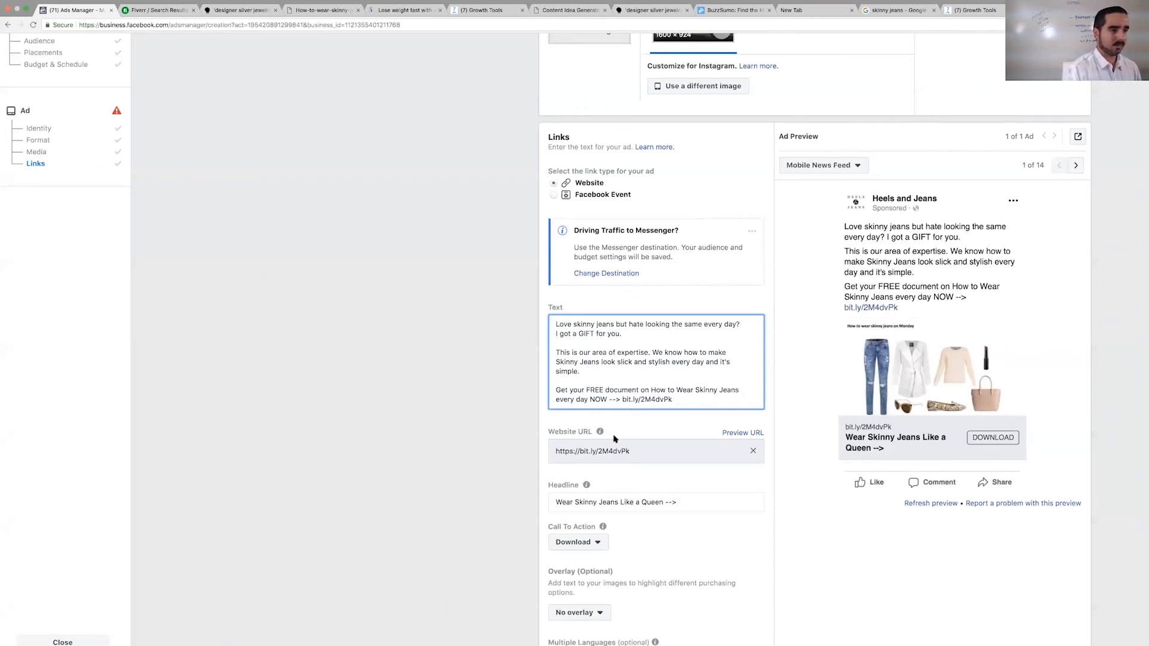
{"action": "left_click", "coordinate": [611, 399]}
{"action": "key", "text": "BackSpace"}
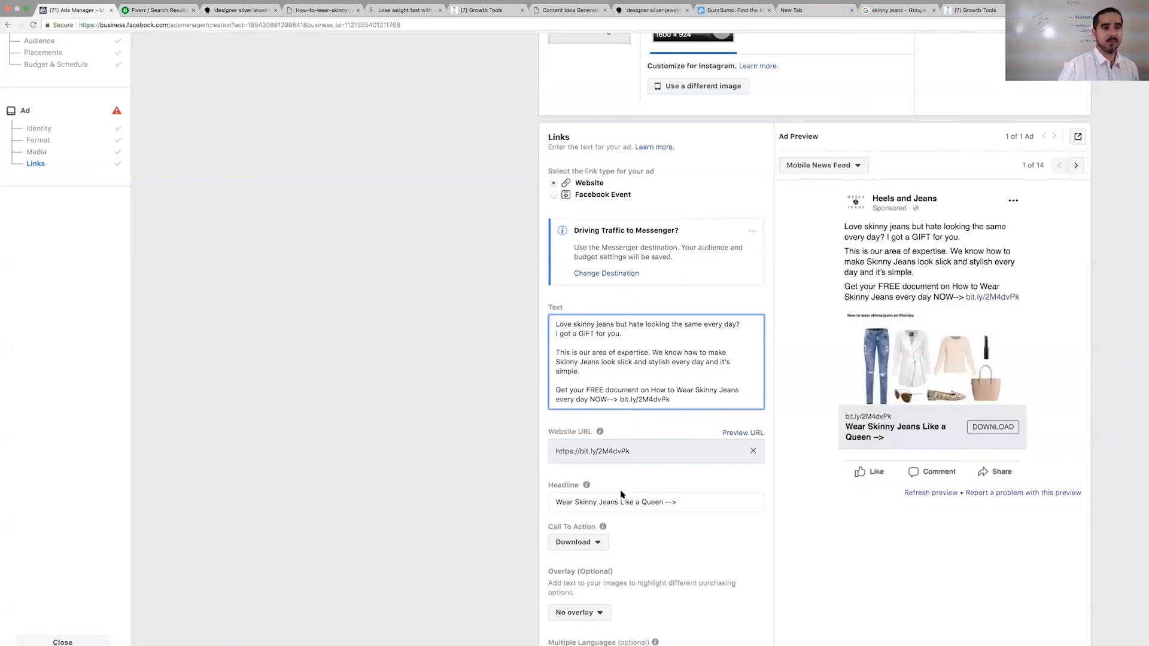
- Check the remaining link settings of the ad and confirm the Traffic campaign for publishing
{"action": "scroll", "coordinate": [908, 549], "scroll_direction": "down", "scroll_amount": 3}
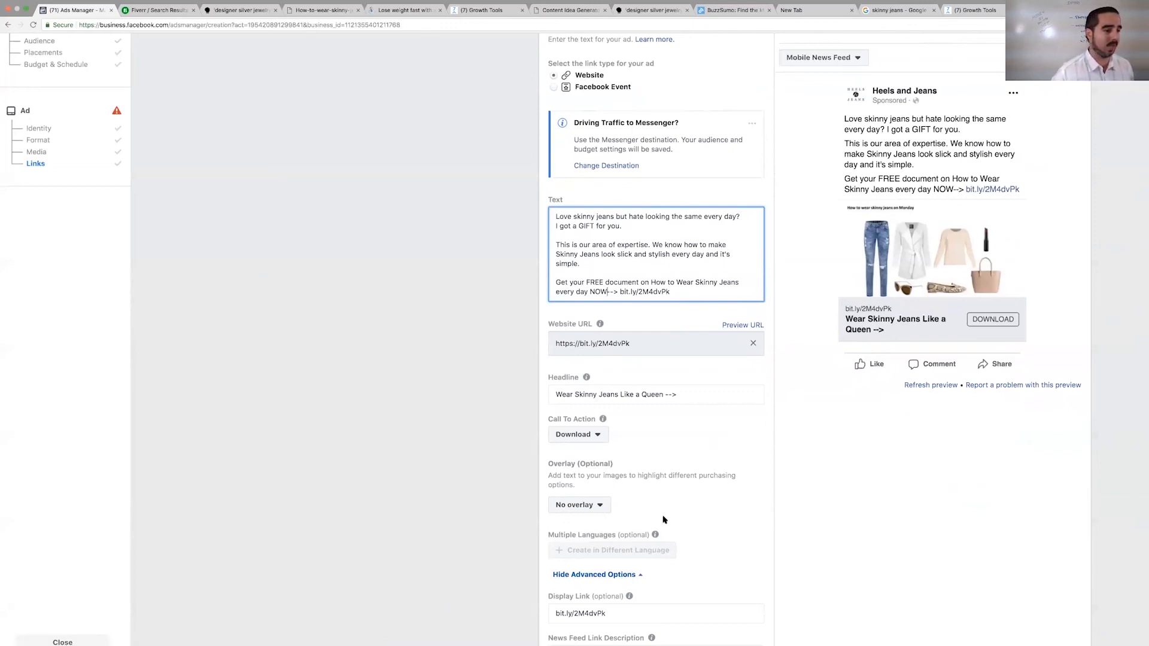
{"action": "scroll", "coordinate": [662, 519], "scroll_direction": "down", "scroll_amount": 3}
{"action": "scroll", "coordinate": [609, 507], "scroll_direction": "down", "scroll_amount": 6}
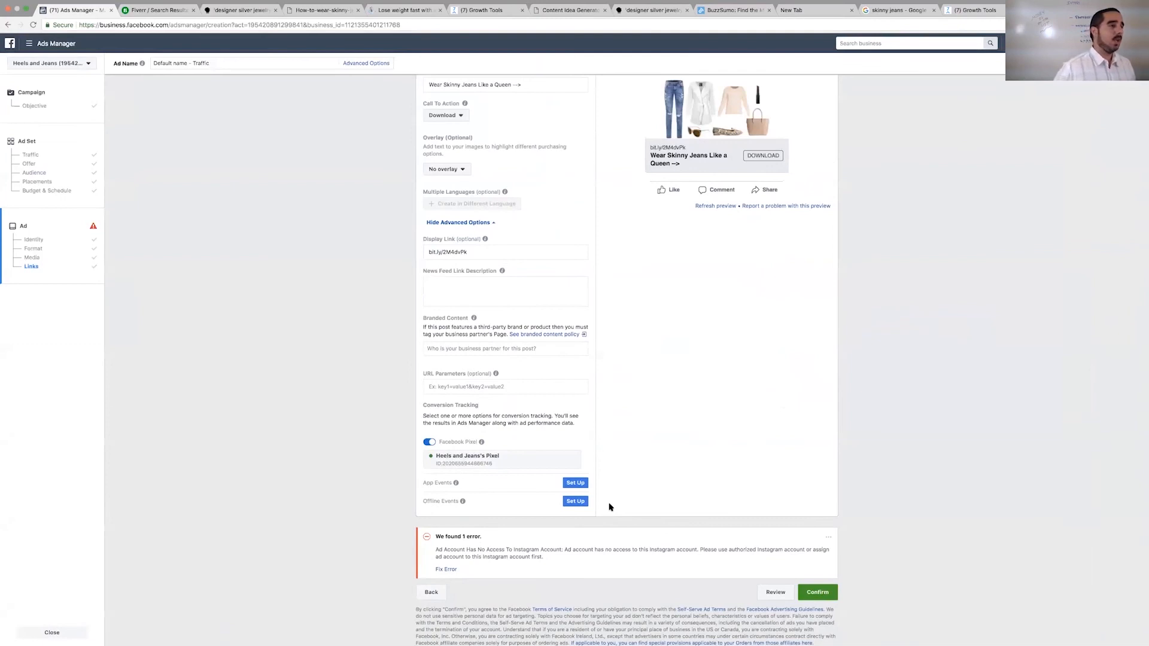
{"action": "left_click", "coordinate": [821, 596]}
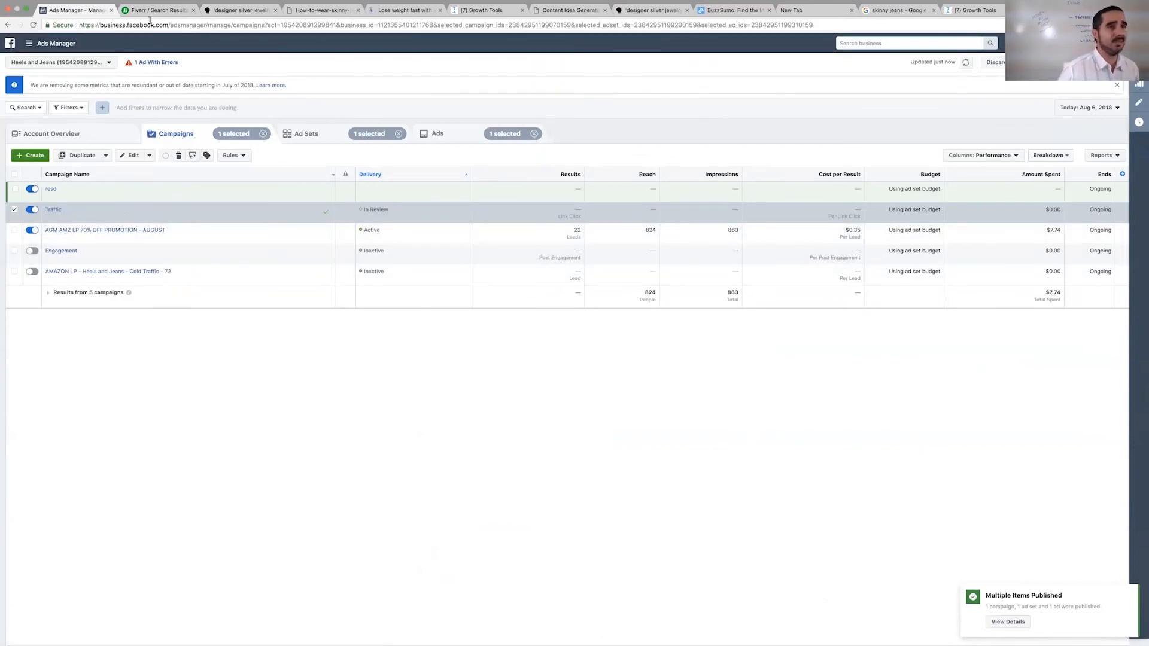
- Switch to ManyChat and open the Heels and Jeans dashboard to view the active subscribers
{"action": "left_click", "coordinate": [972, 10]}
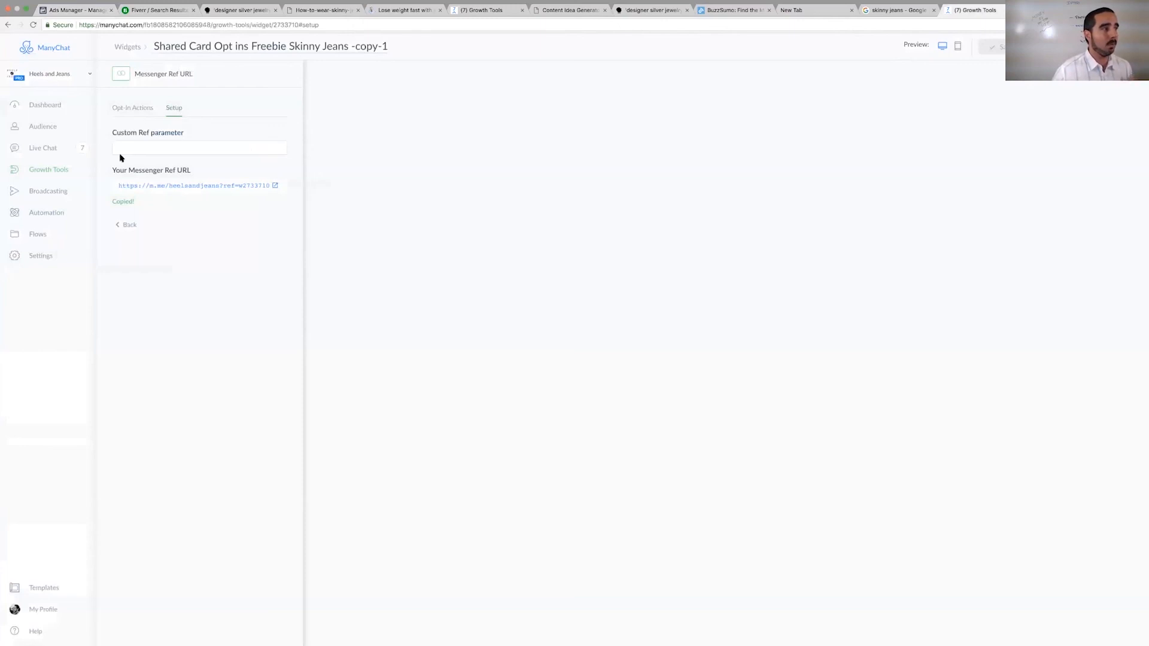
{"action": "left_click", "coordinate": [57, 103]}
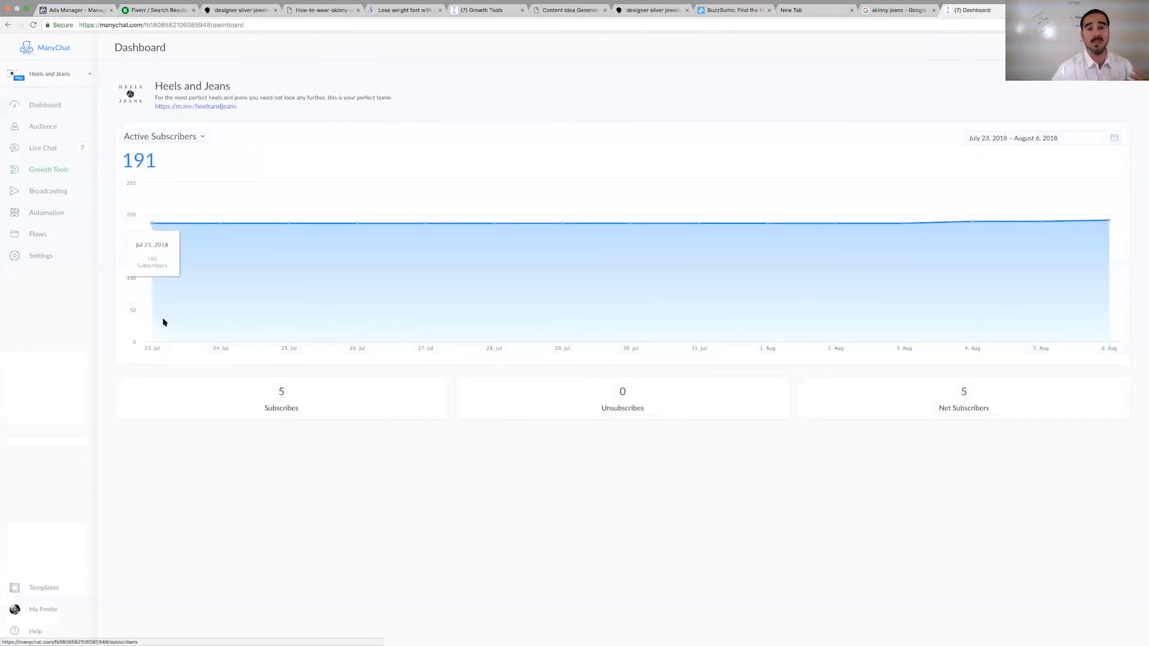